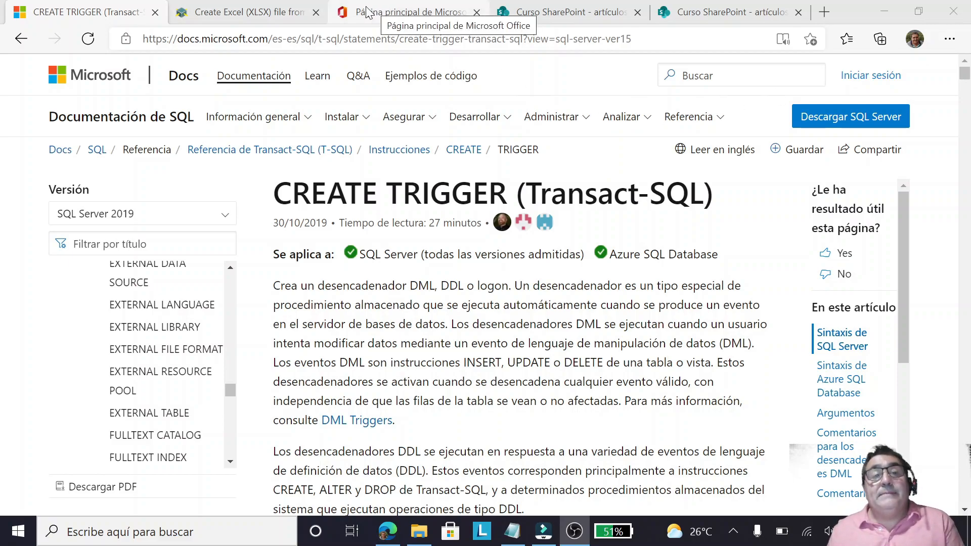
Step: Review the forum post on creating Excel files from a stored procedure, and open ART003.xlsx from the SharePoint artículos folder
left_click(260, 14)
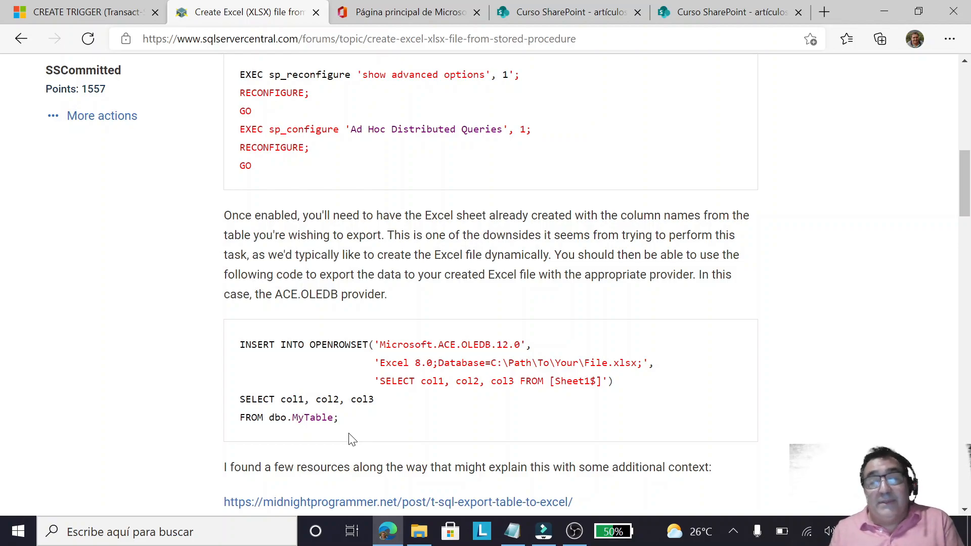
left_click(584, 18)
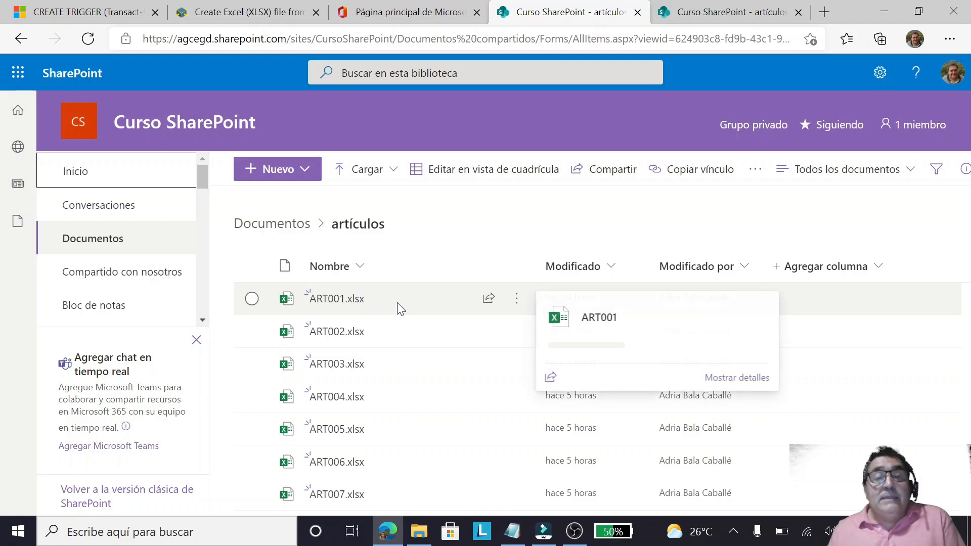
scroll(397, 304, "down", 3)
scroll(398, 364, "up", 3)
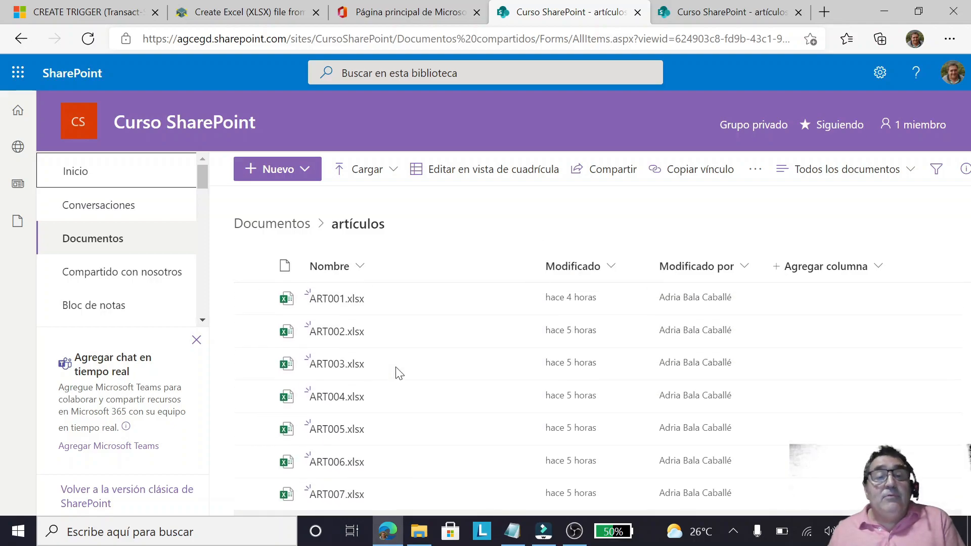
mouse_move(400, 374)
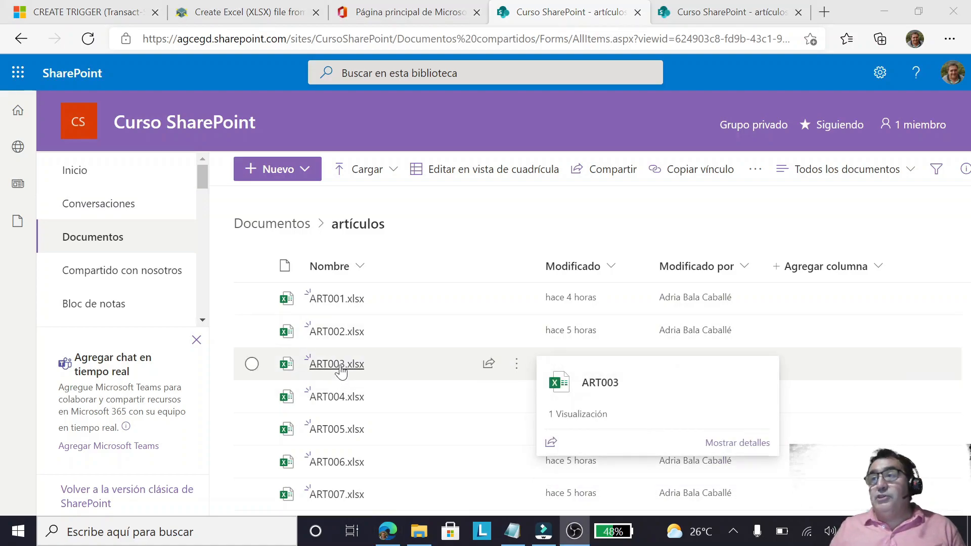
left_click(339, 368)
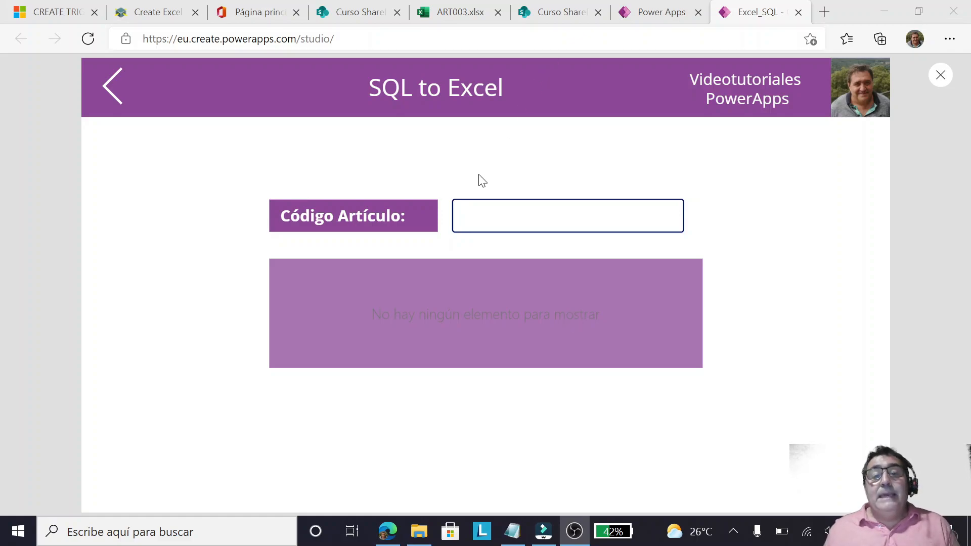
Step: Look up article code ART001 in the running SQL to Excel app, and close the preview
left_click(496, 216)
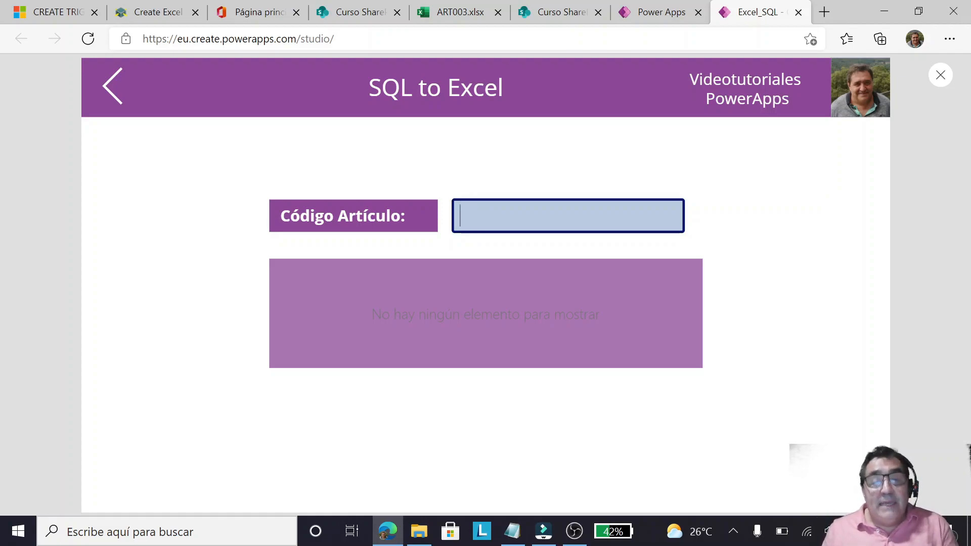
type("ART")
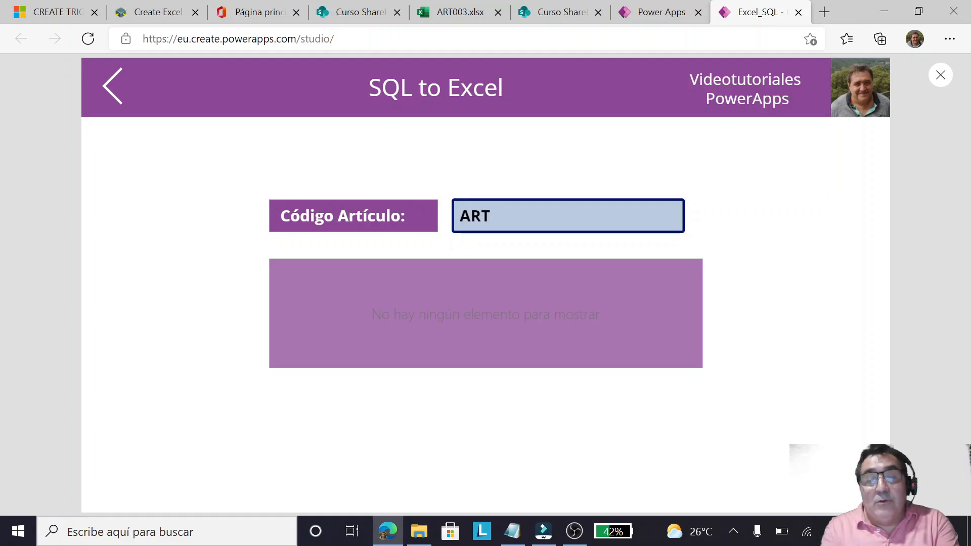
type("001")
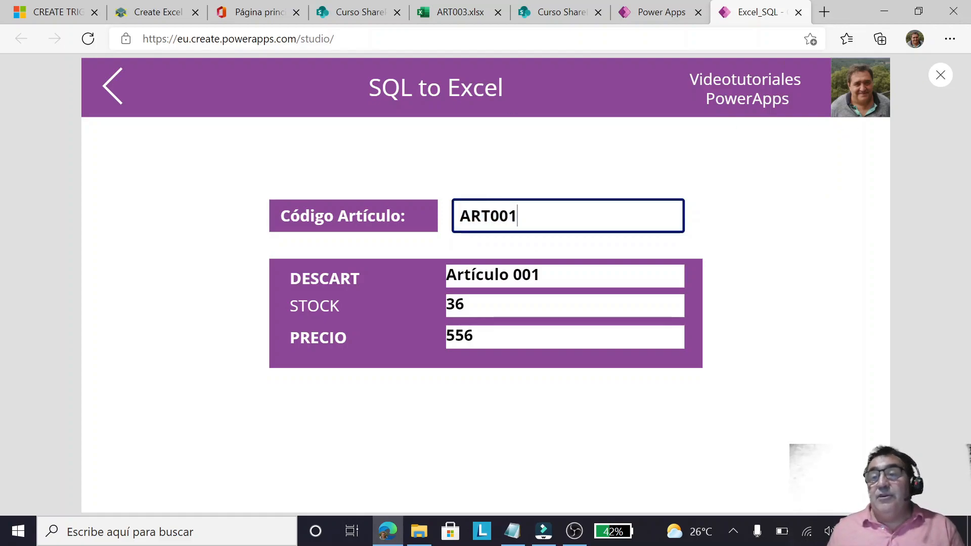
left_click(938, 76)
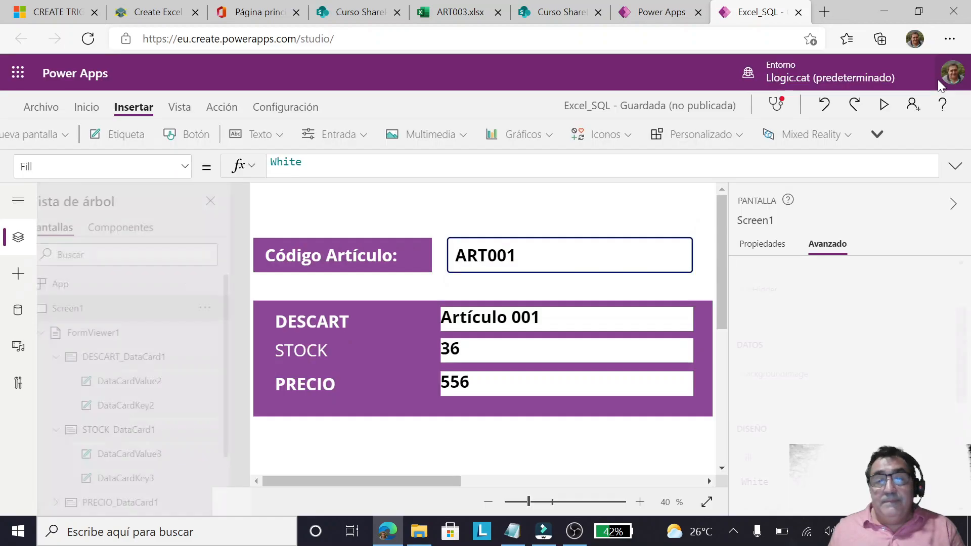
Step: Inspect the OnChange formula of the Código Artículo text input and the properties of the PRECIO card
left_click(610, 339)
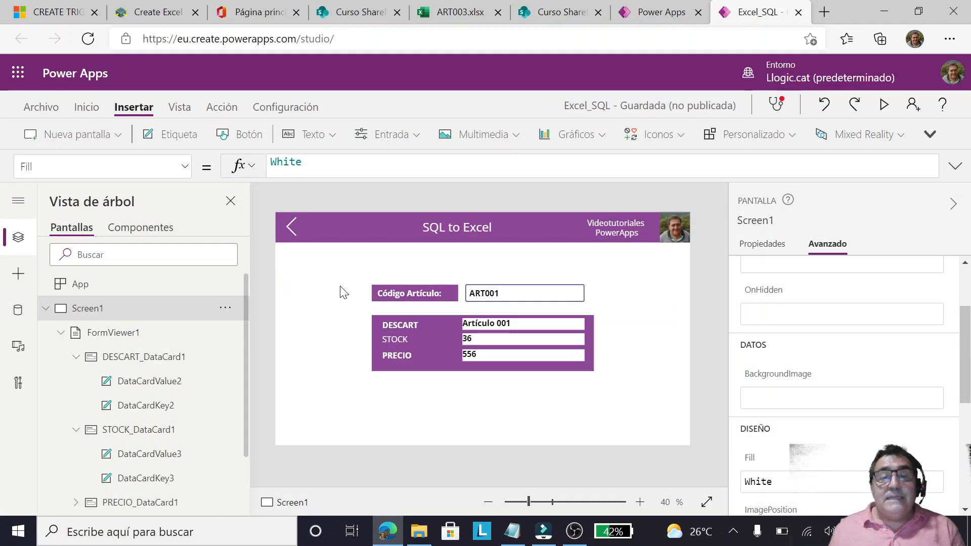
left_click(516, 297)
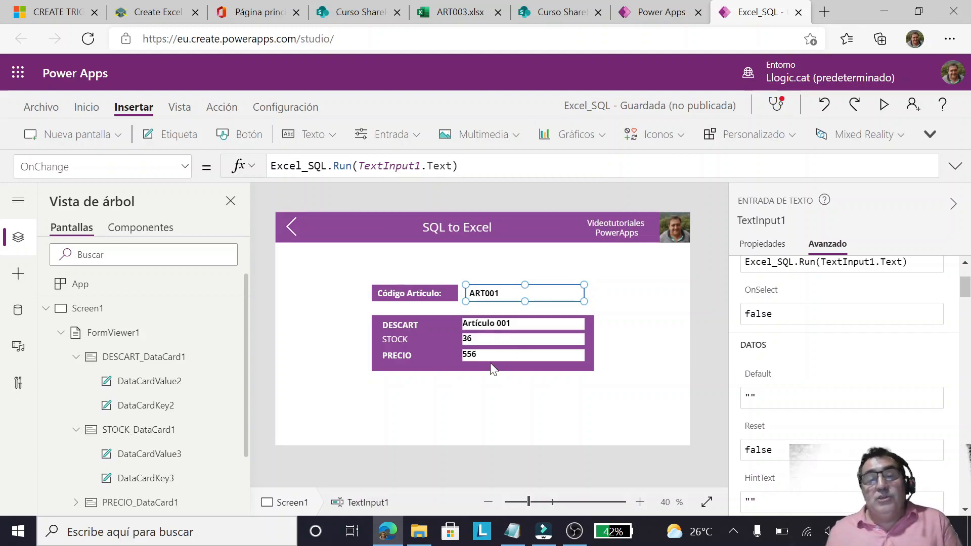
left_click(432, 359)
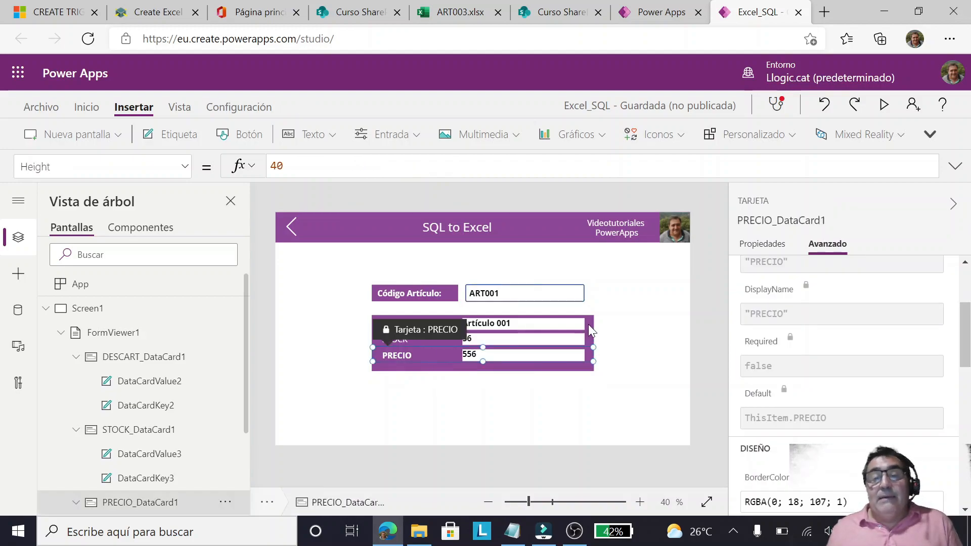
scroll(162, 425, "down", 2)
scroll(162, 425, "up", 2)
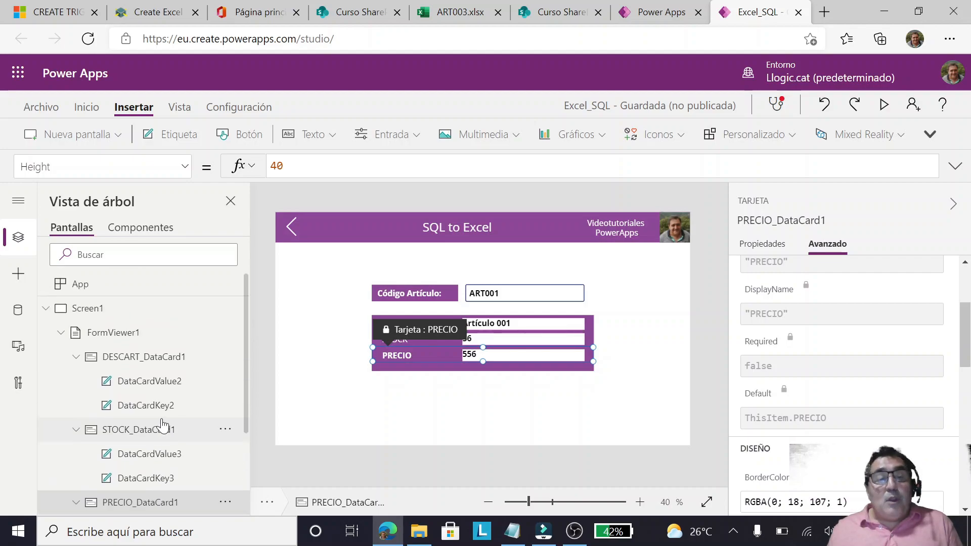
Step: Examine the app's data connections and the DataSource and Item formulas of FormViewer1
left_click(101, 337)
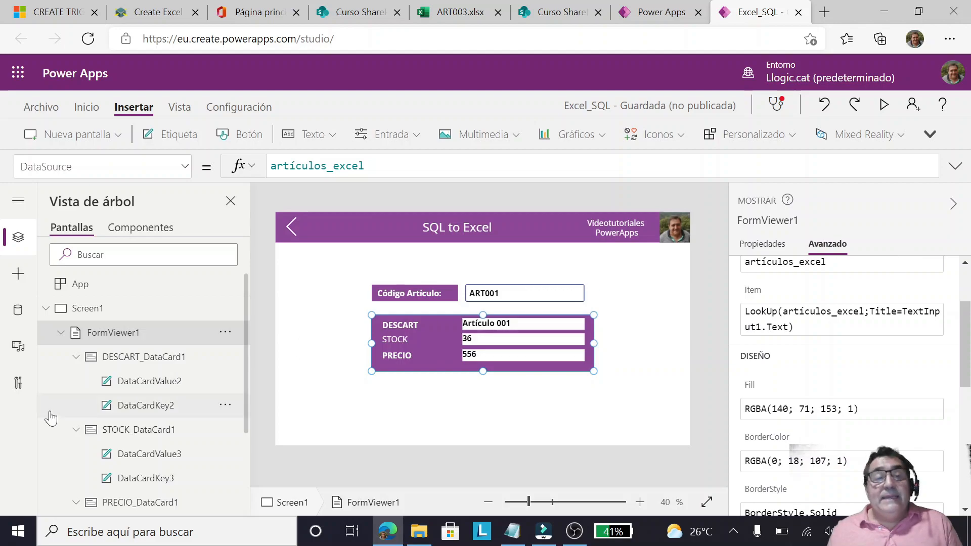
left_click(18, 310)
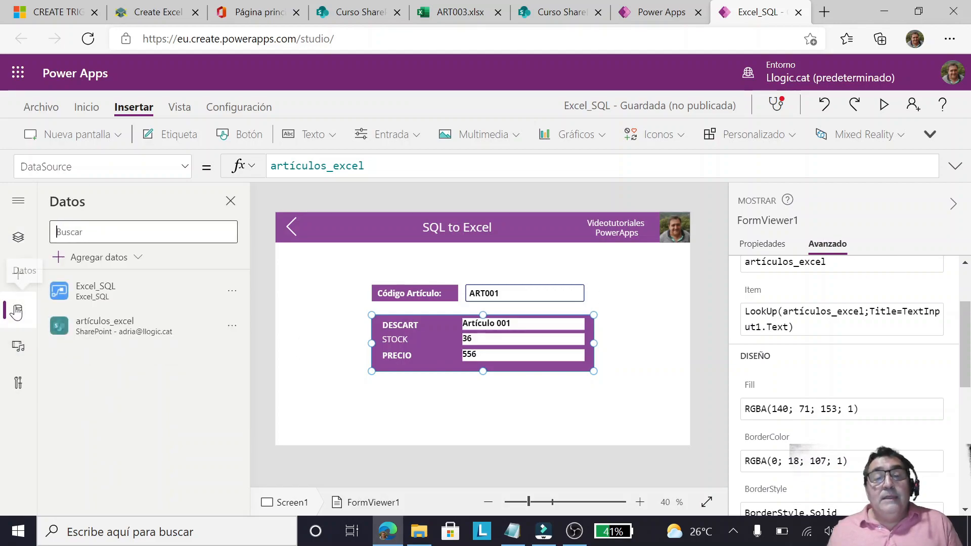
mouse_move(100, 338)
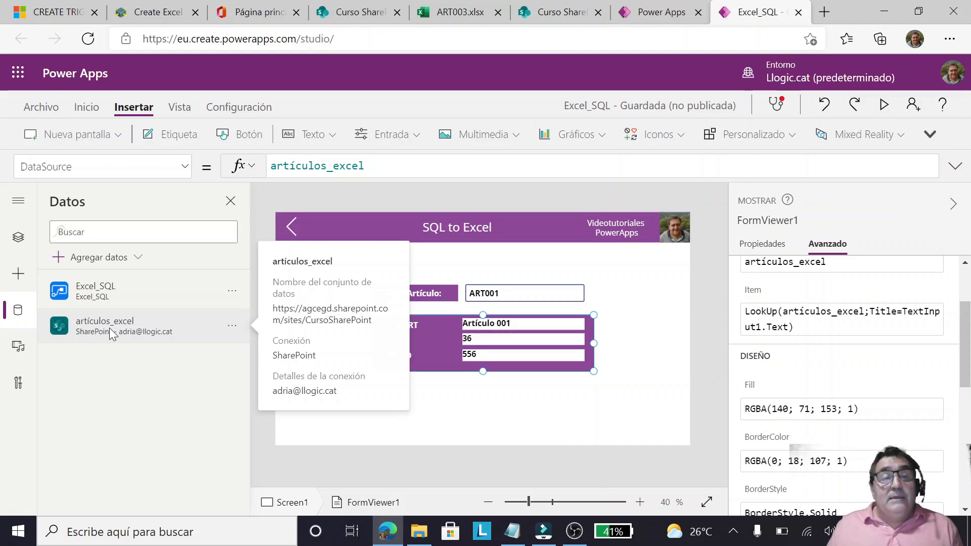
left_click(183, 174)
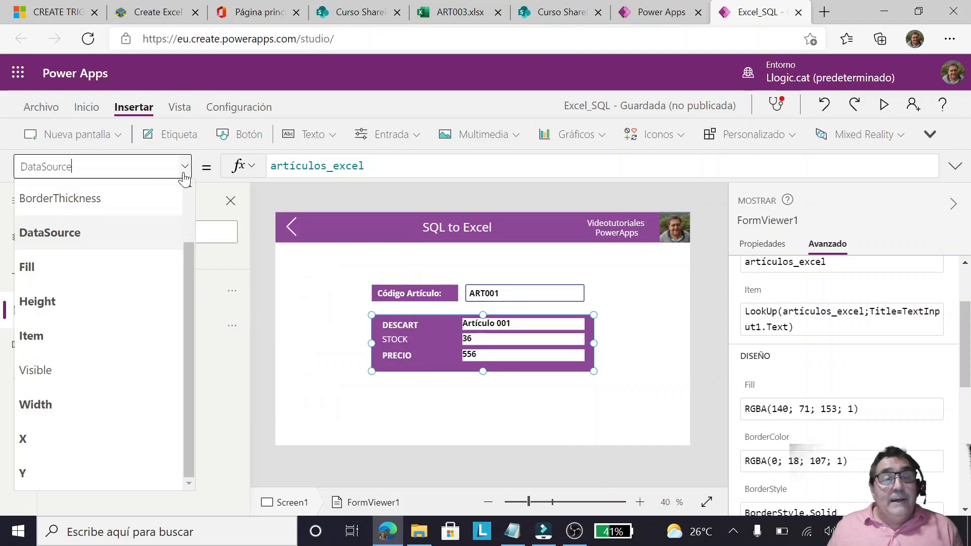
left_click(47, 340)
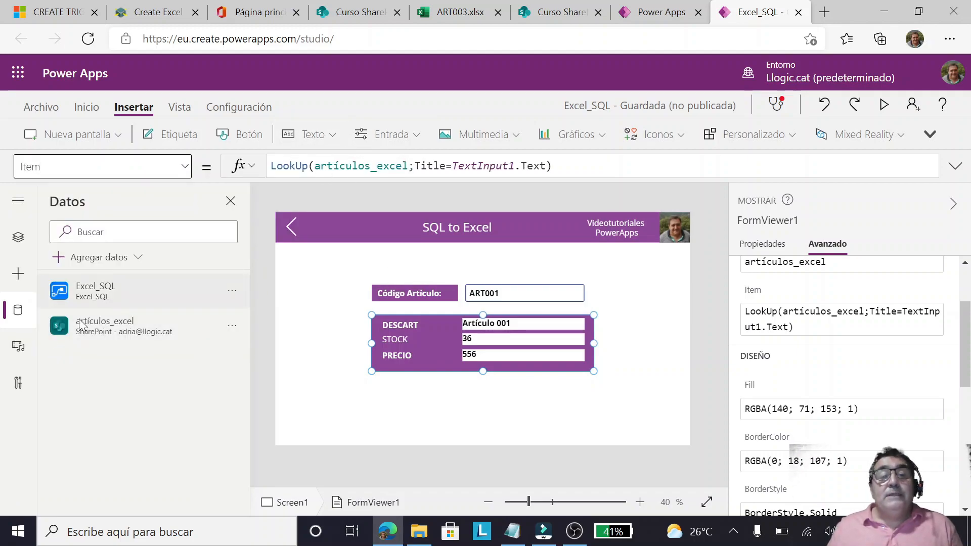
Step: View the Curso SharePoint pages for the artículos data that the app relies on
mouse_move(155, 337)
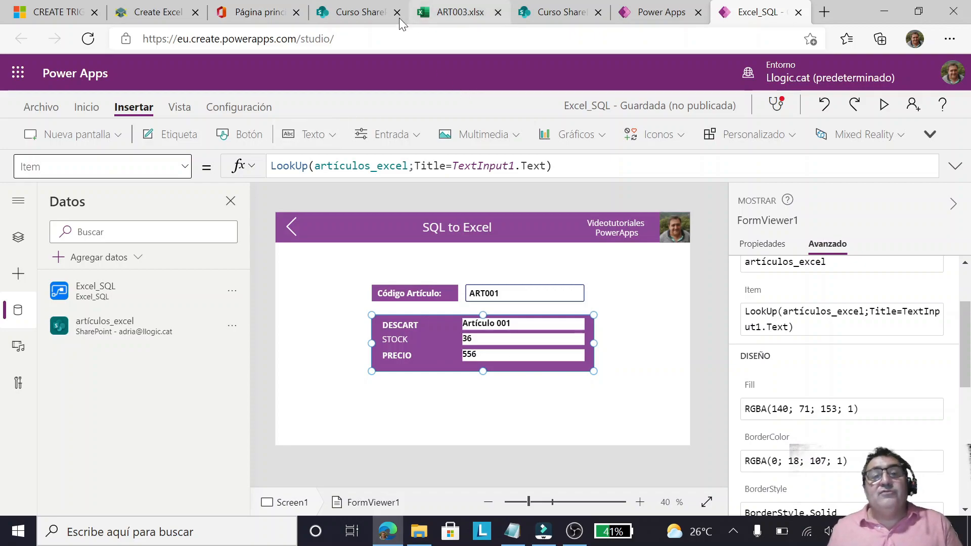
left_click(360, 12)
left_click(581, 19)
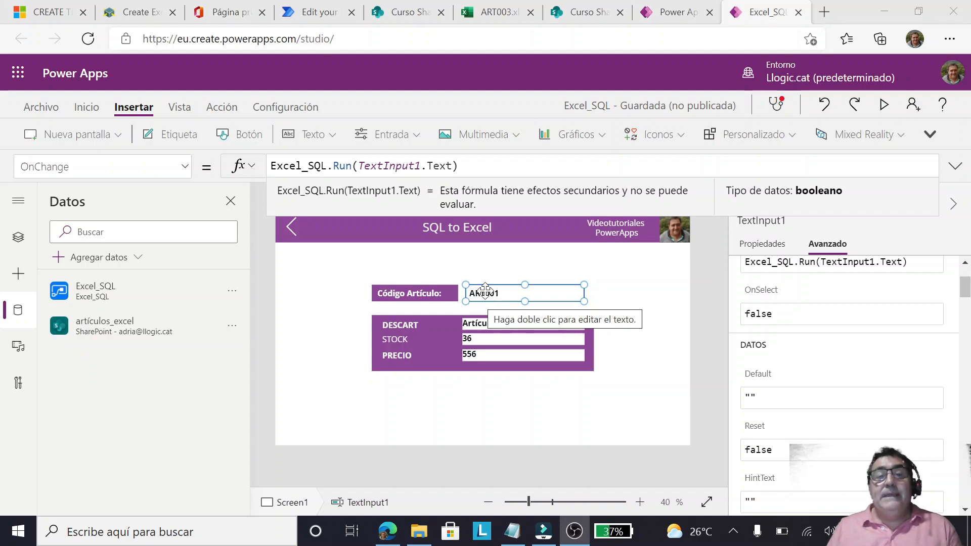
Step: Check the TextInput1.Text argument in the text input's OnChange formula, and look over the Excel_SQL flow in Power Automate
mouse_move(98, 299)
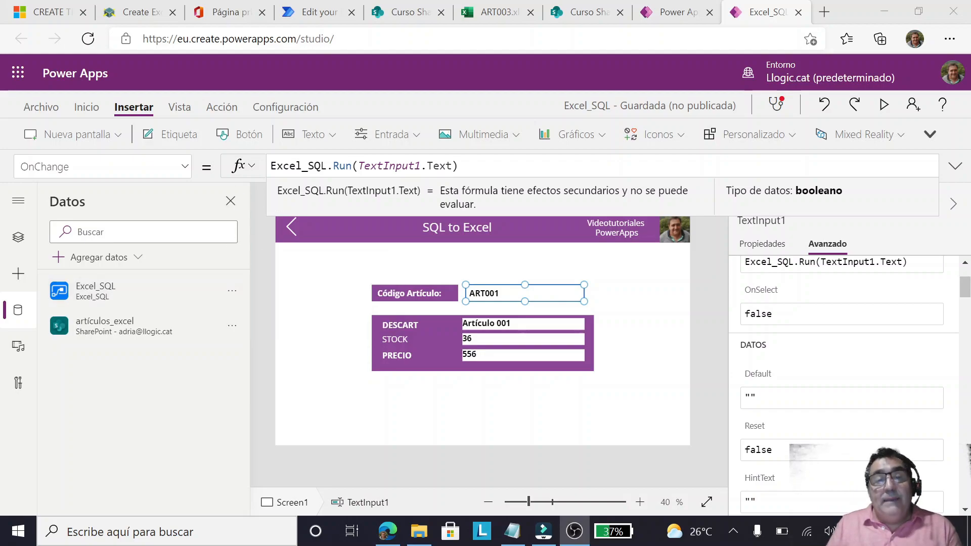
left_click_drag(358, 166, 452, 166)
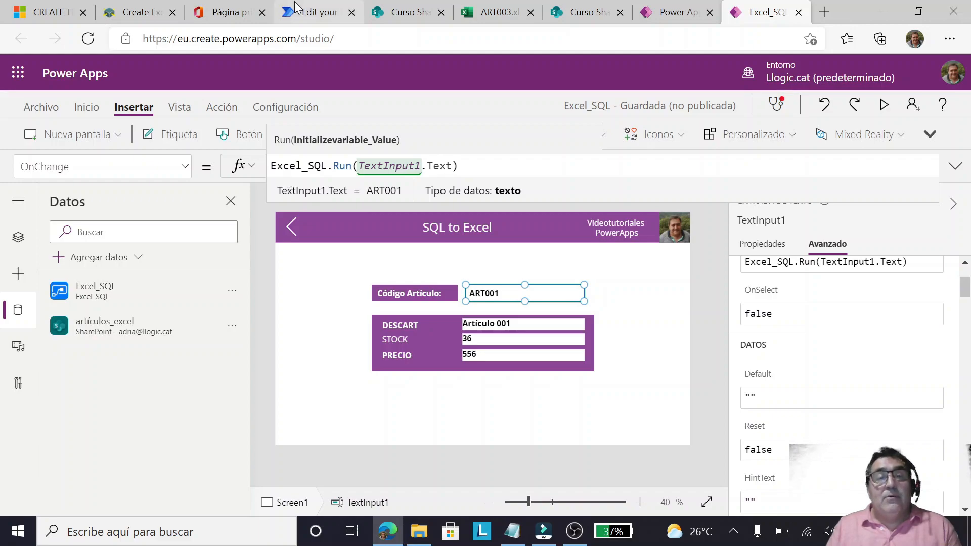
left_click(303, 14)
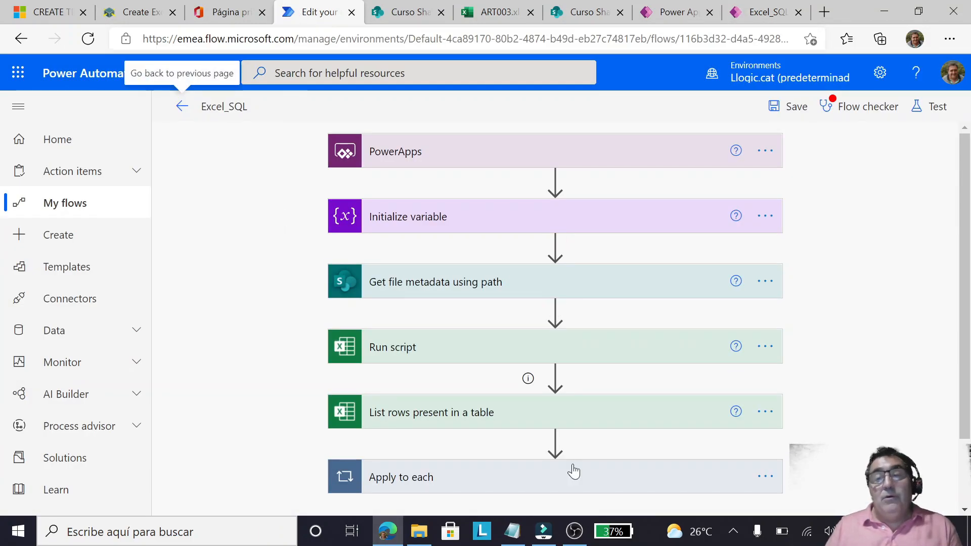
scroll(698, 392, "down", 2)
scroll(698, 392, "up", 2)
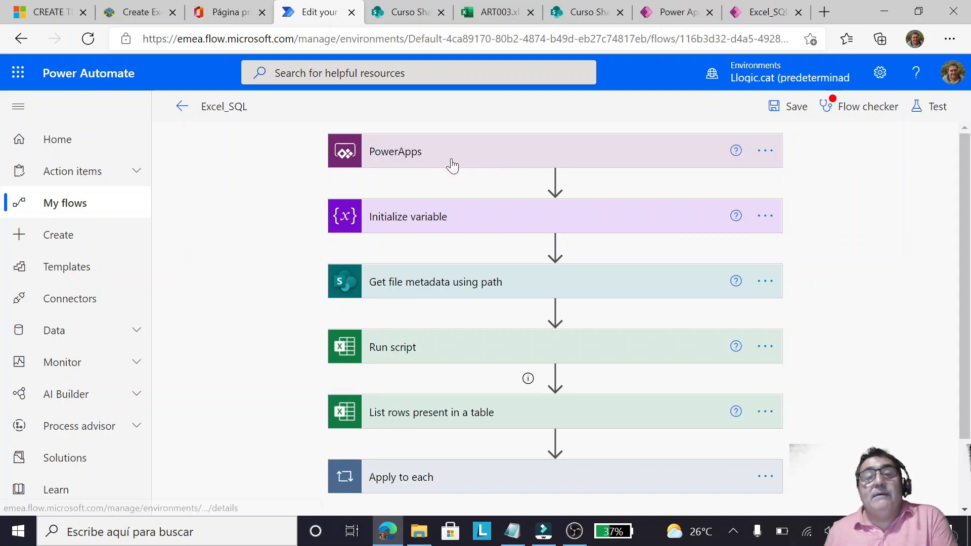
Step: Expand the PowerApps trigger and the Initialize variable action to examine the variable's name, type and dynamic value
left_click(506, 156)
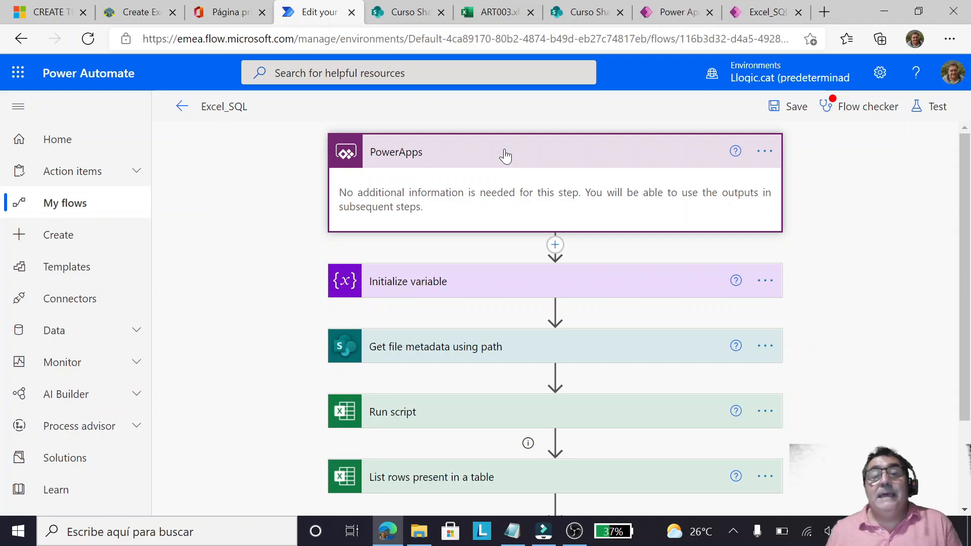
left_click(443, 281)
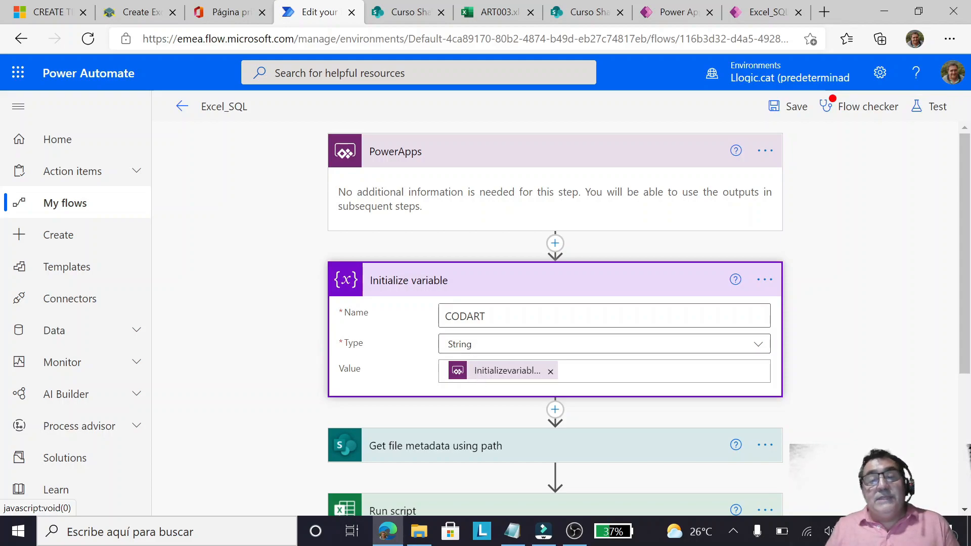
left_click(493, 384)
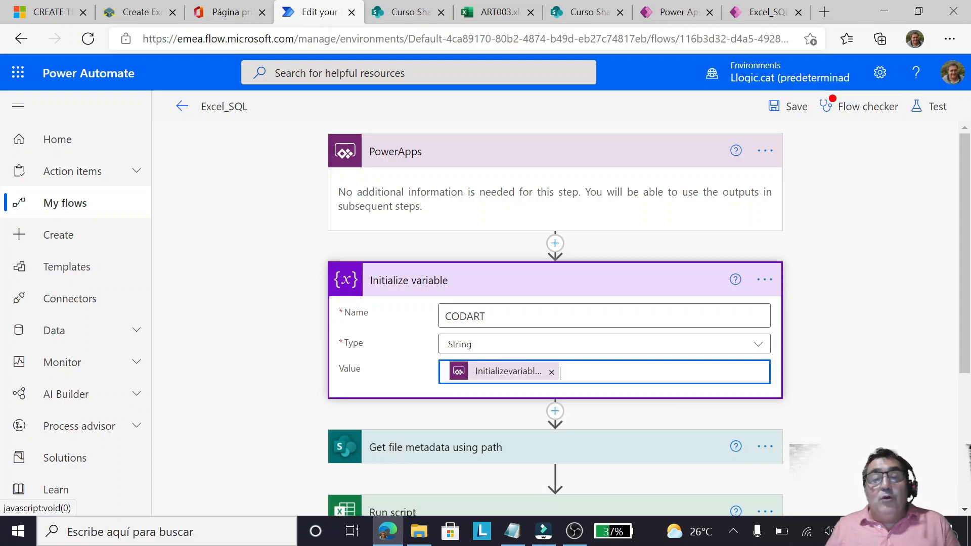
scroll(870, 281, "down", 3)
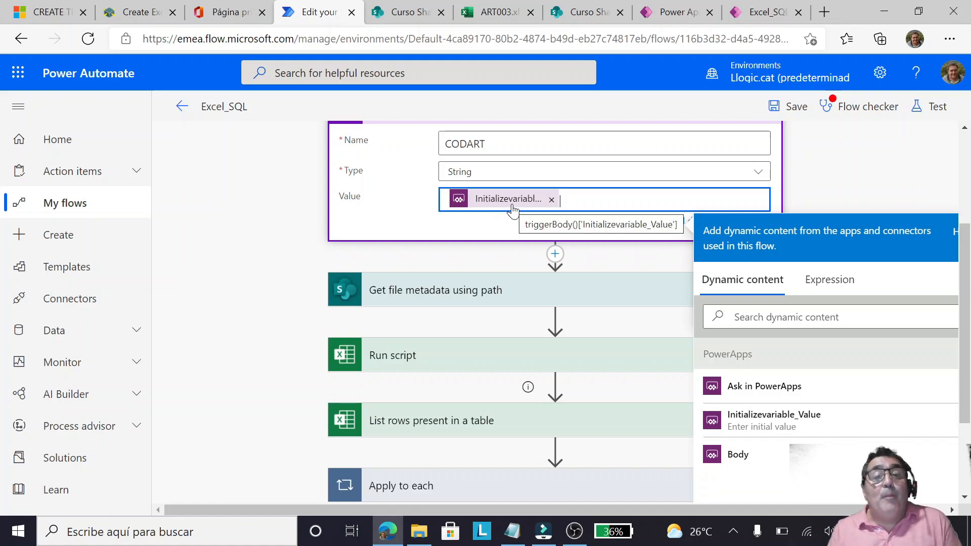
scroll(529, 162, "up", 2)
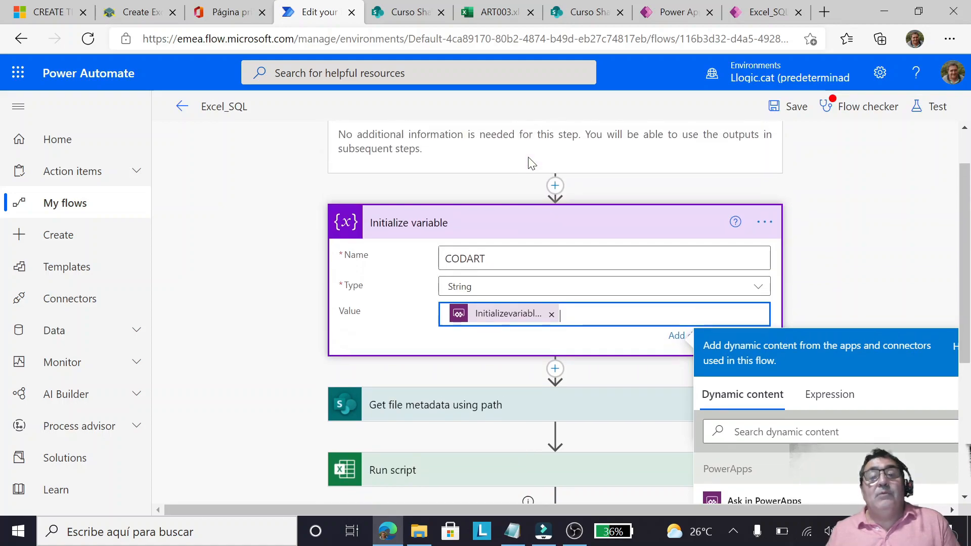
scroll(460, 246, "up", 1)
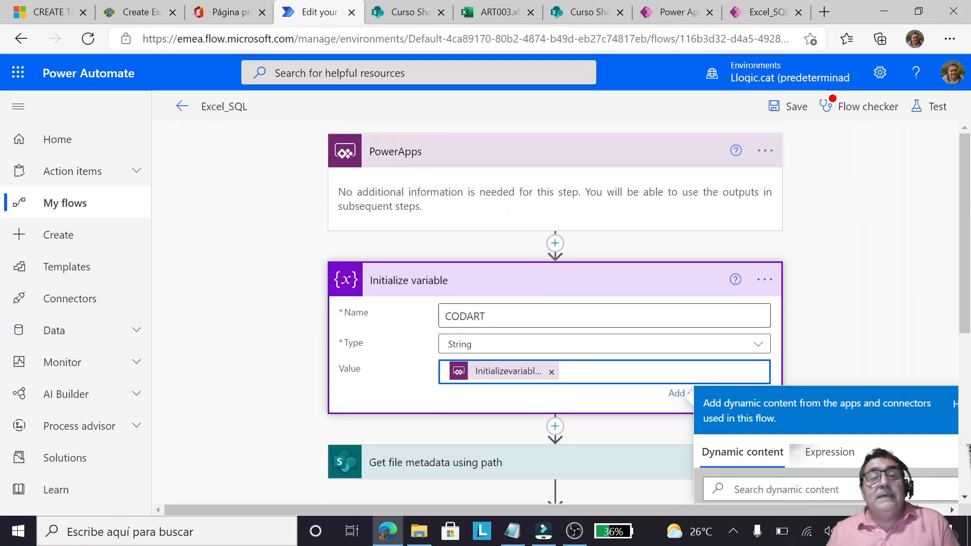
scroll(500, 318, "down", 2)
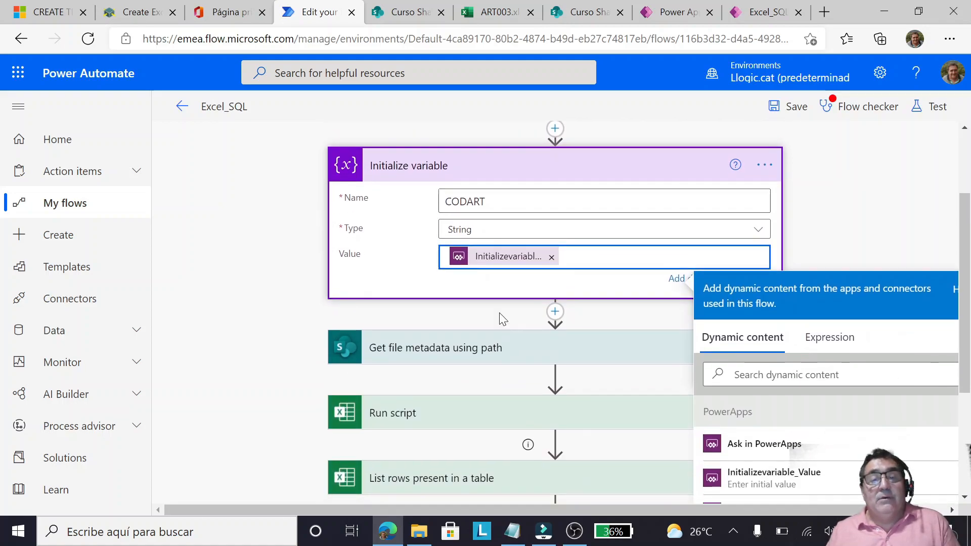
left_click(882, 184)
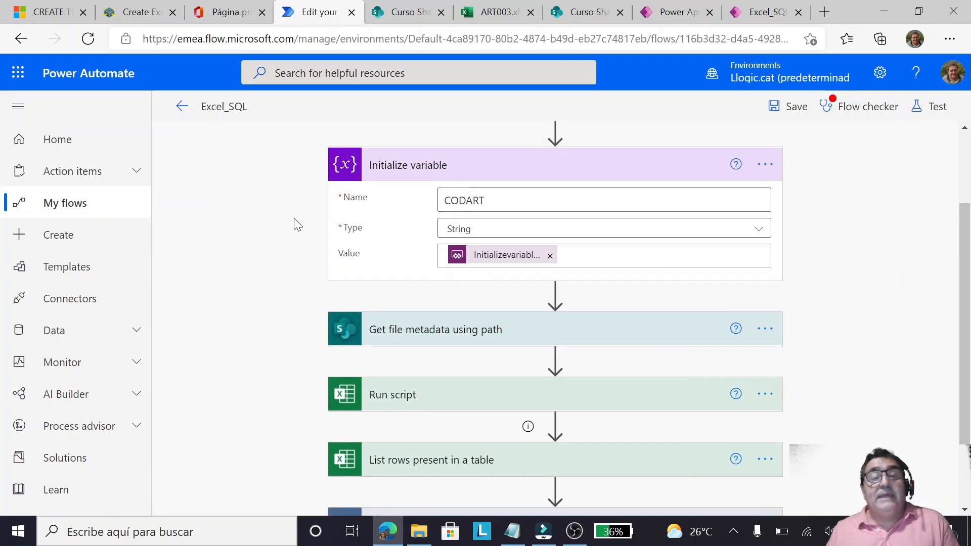
scroll(413, 205, "up", 2)
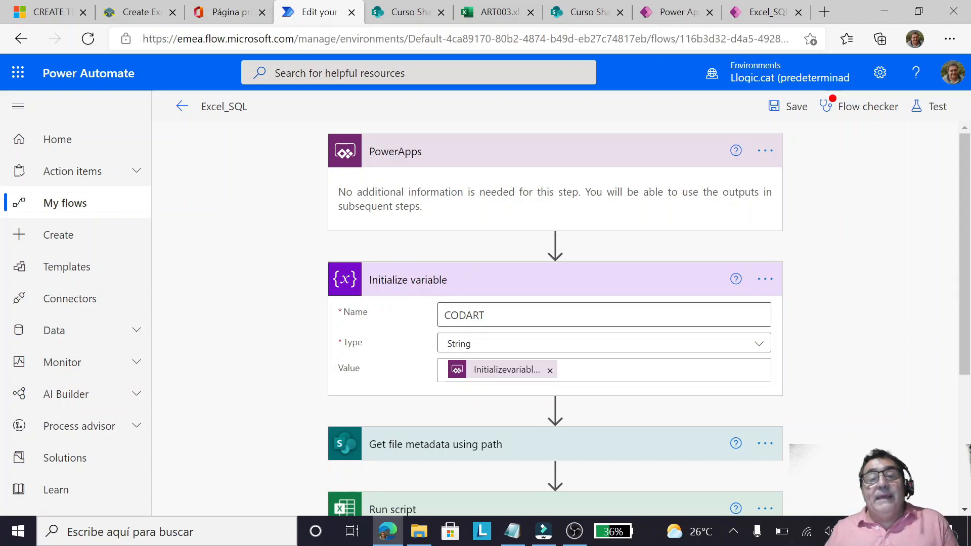
Step: Expand the Run script and Get file metadata using path actions, and check the available site addresses, keeping Curso SharePoint
scroll(458, 378, "down", 1)
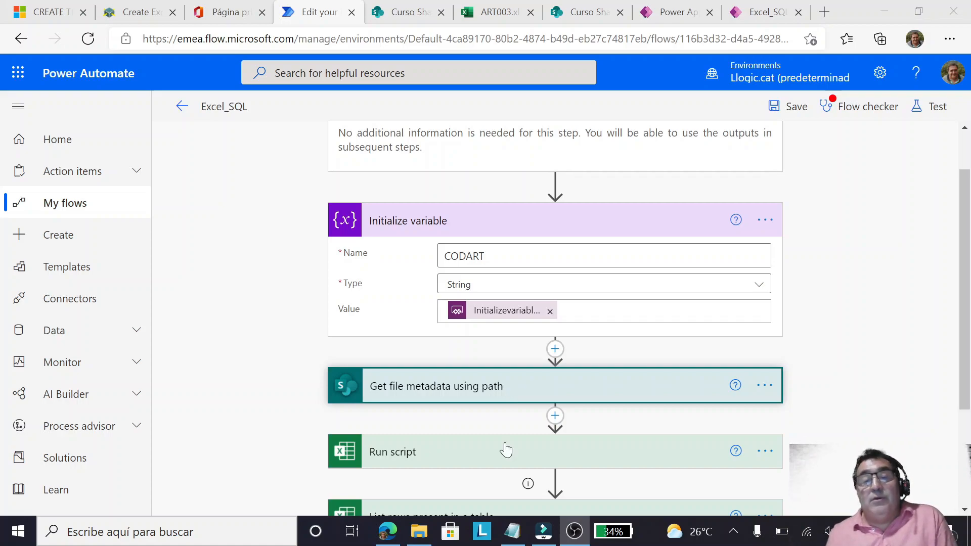
left_click(491, 458)
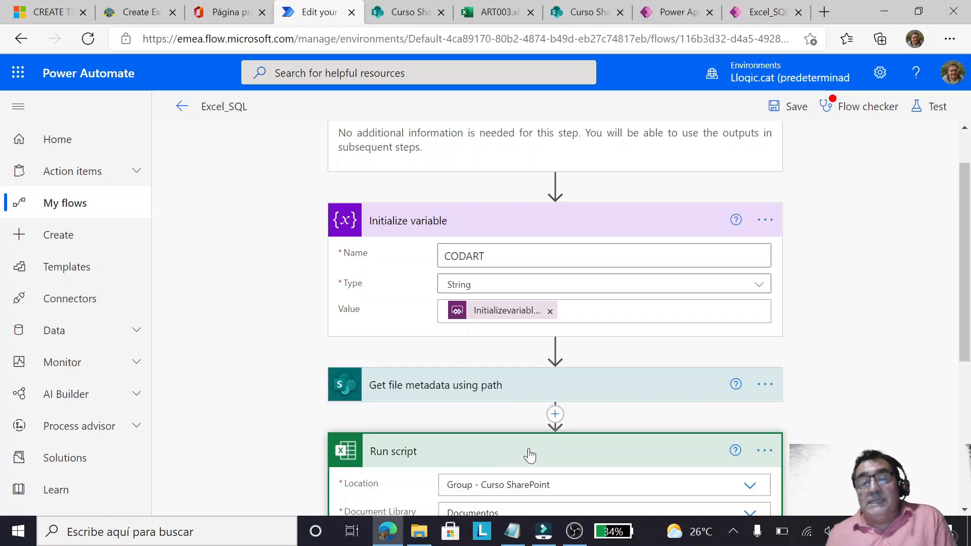
scroll(530, 456, "down", 2)
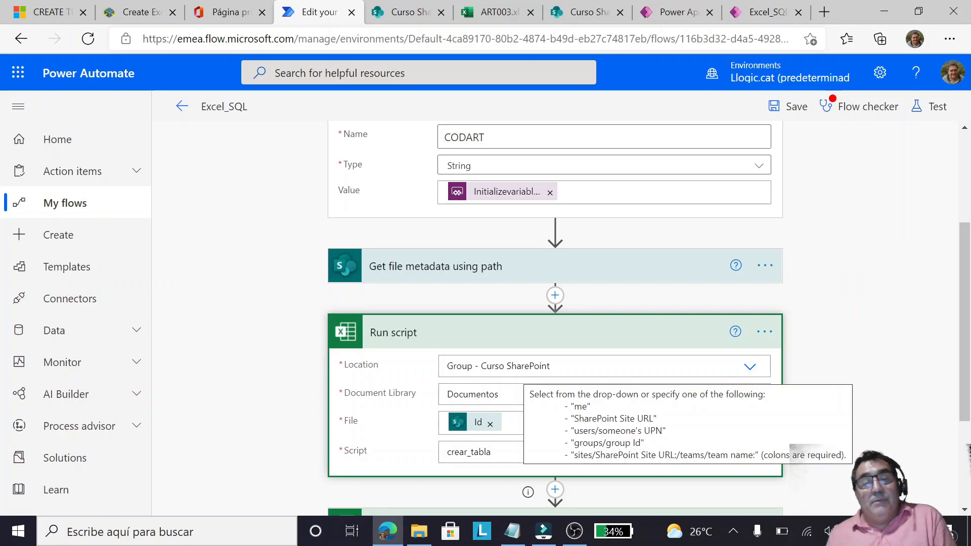
left_click(457, 273)
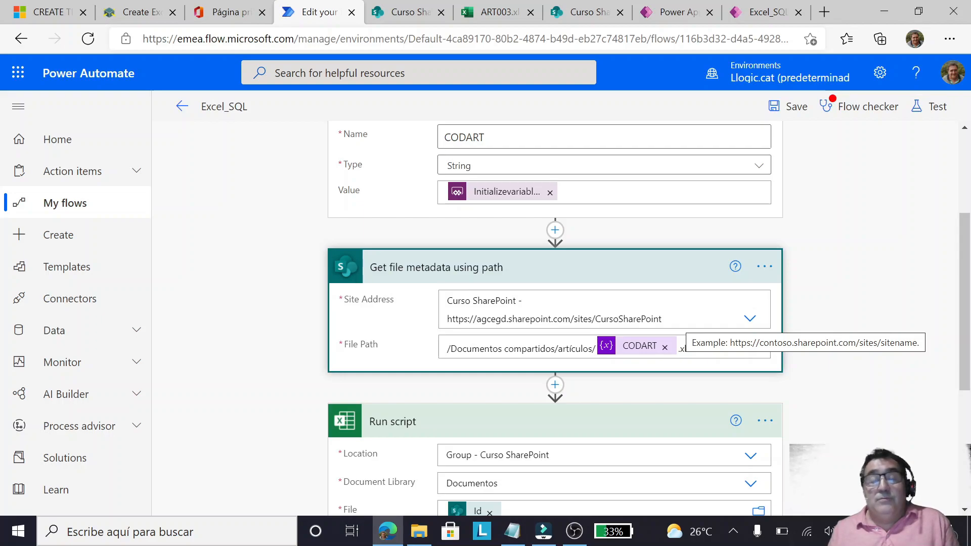
left_click(749, 321)
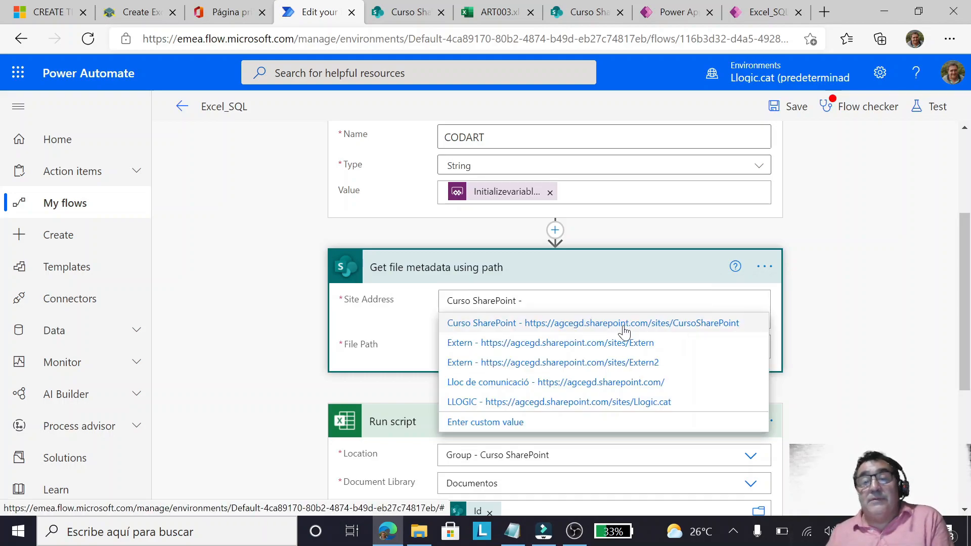
left_click(518, 329)
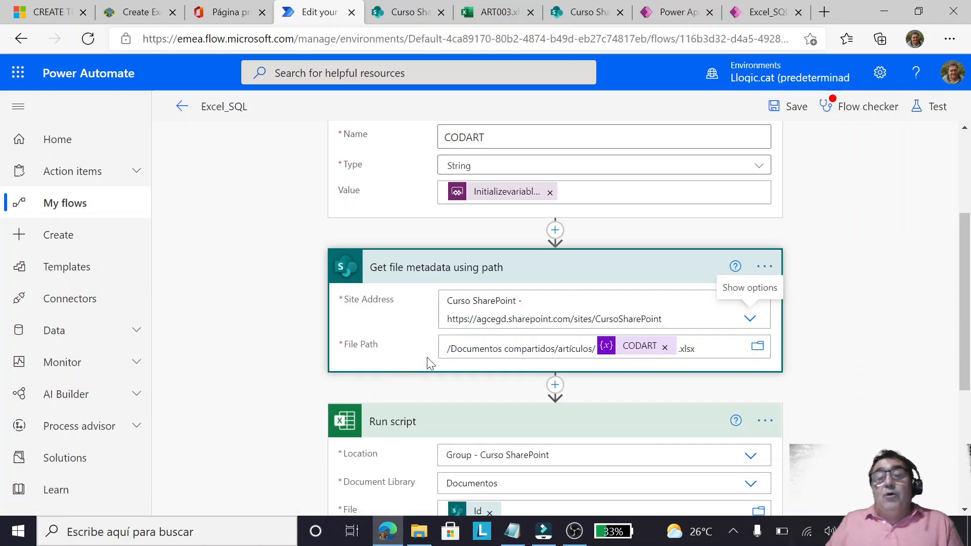
Step: Browse the File Path picker through Documentos compartidos to the artículos folder to view its workbooks, leaving the path as it is
left_click(760, 349)
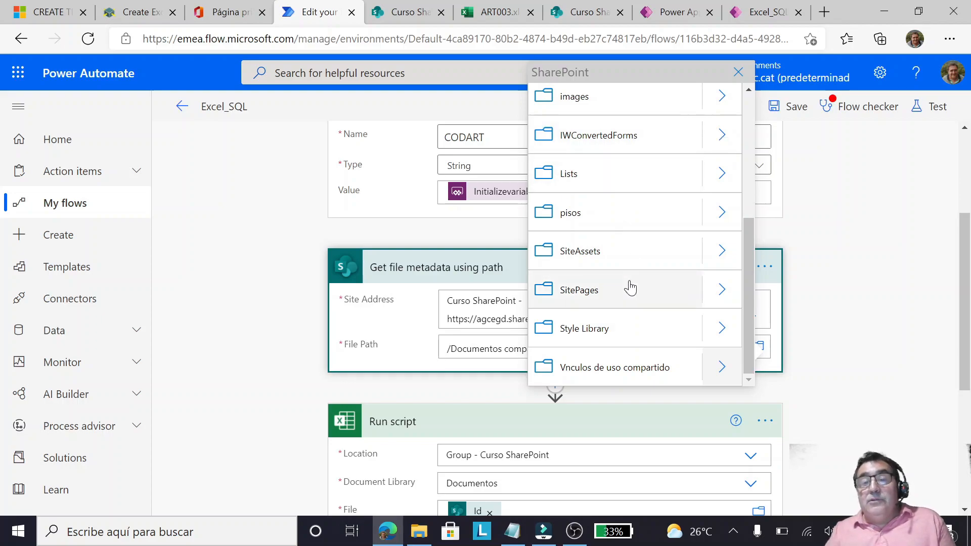
scroll(630, 287, "up", 5)
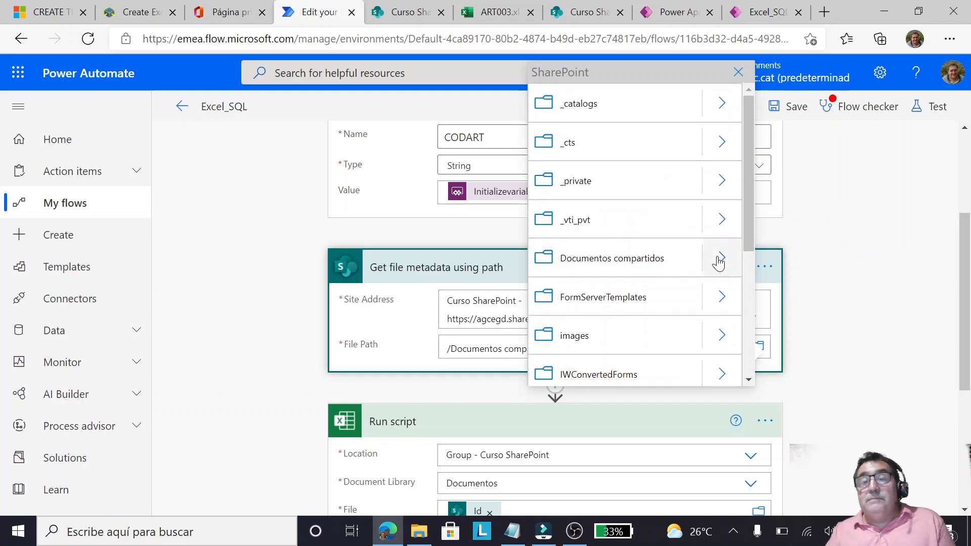
left_click(718, 258)
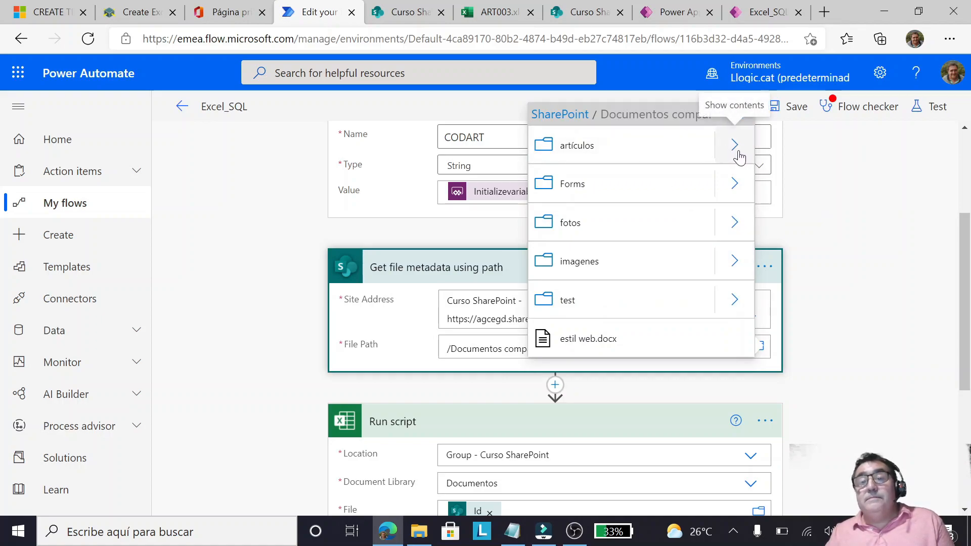
left_click(747, 157)
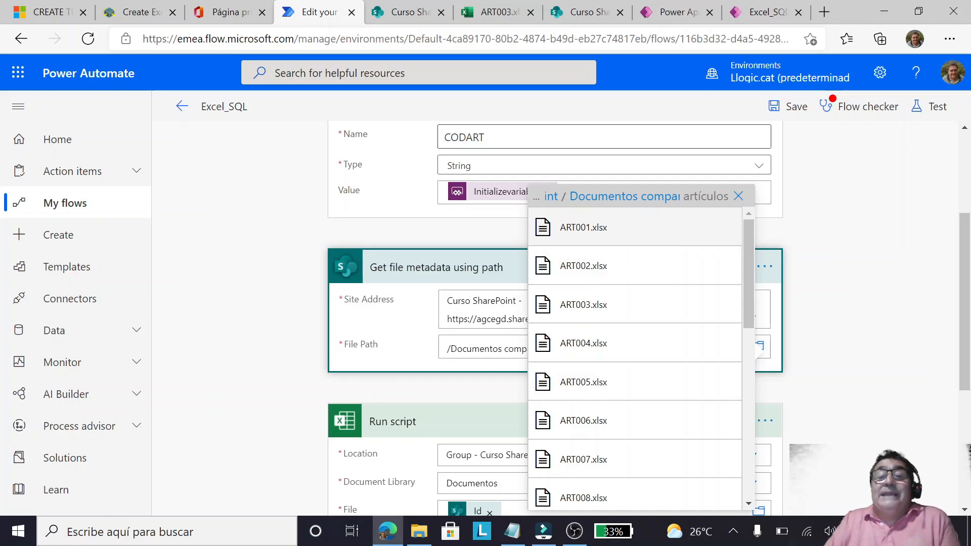
left_click(852, 227)
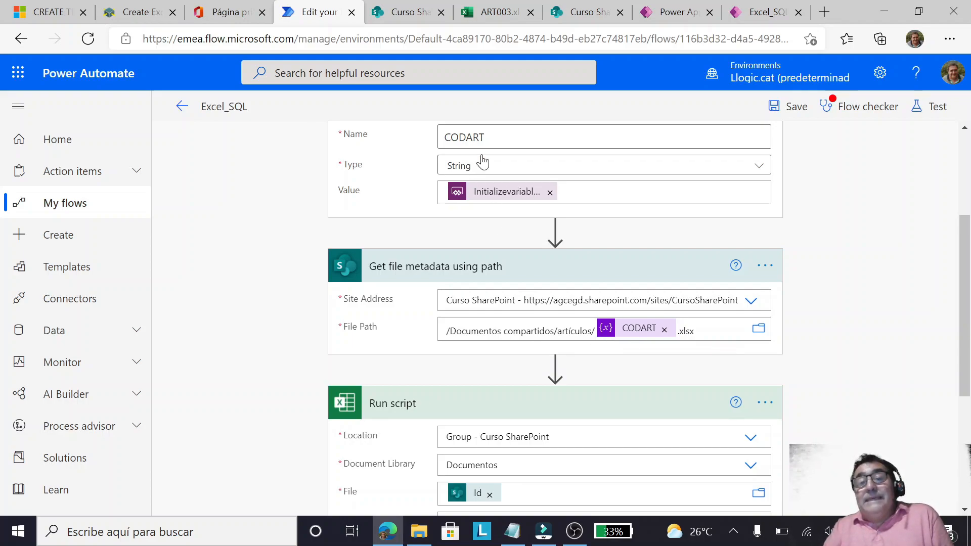
Step: Examine how the File Path of Get file metadata using path combines the artículos folder, the CODART variable and the .xlsx extension
scroll(510, 183, "up", 1)
left_click(709, 389)
scroll(879, 350, "down", 3)
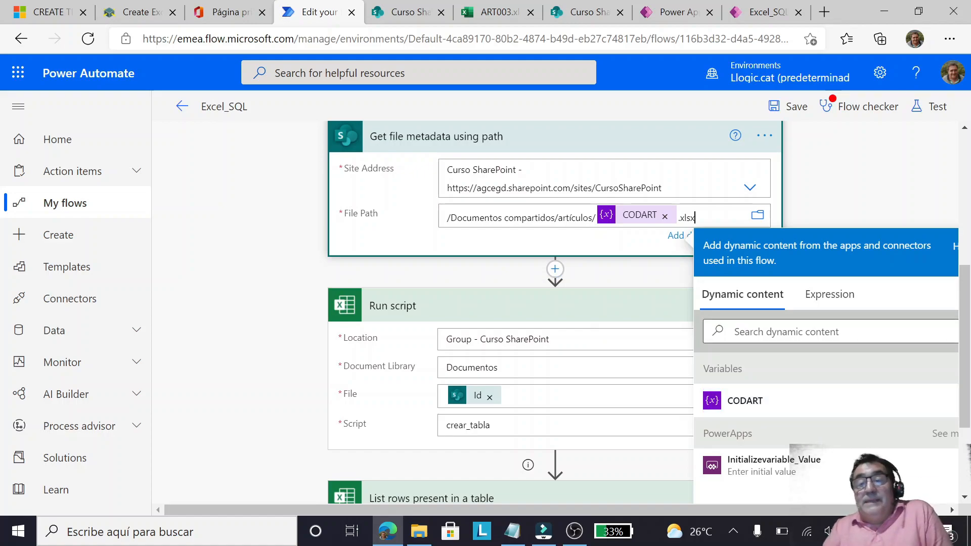
scroll(540, 315, "up", 3)
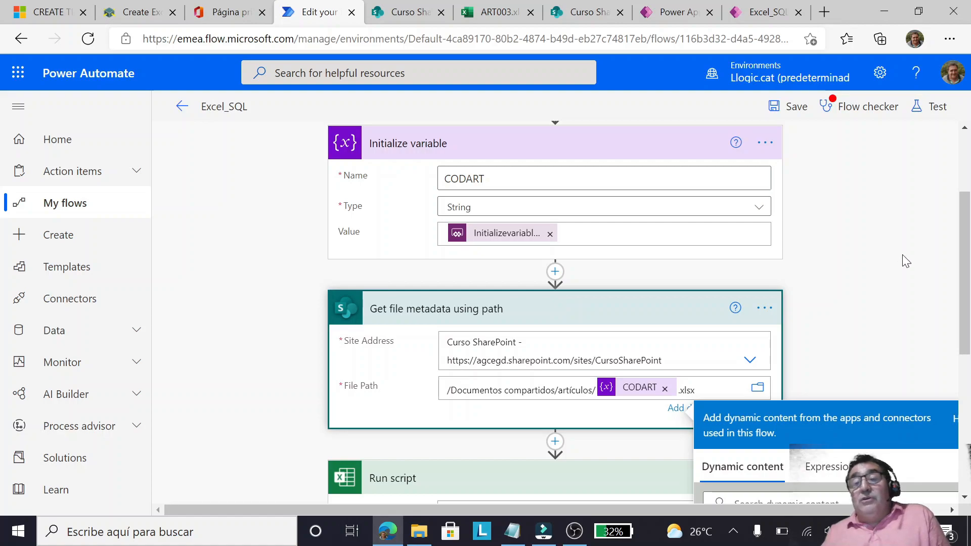
left_click(869, 265)
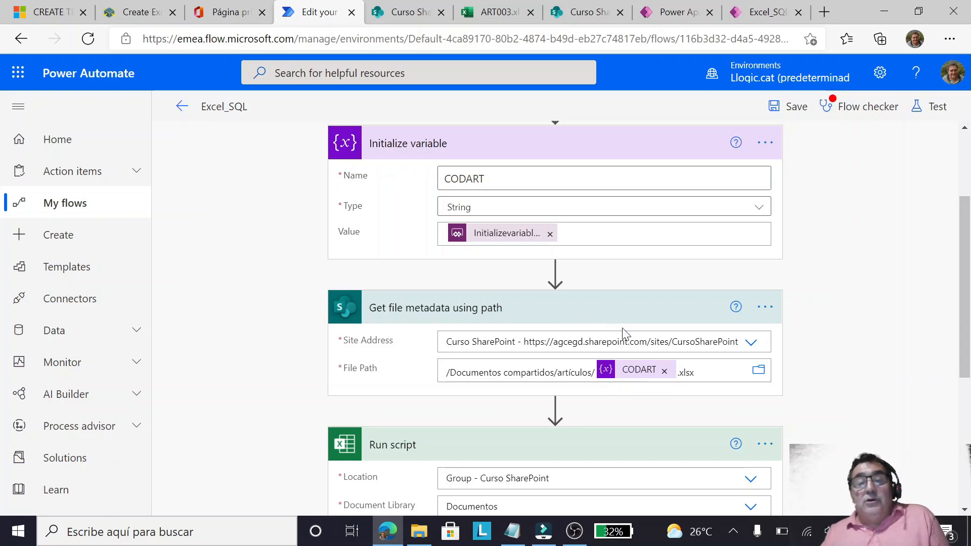
Step: Examine the Run script action's File field and the dynamic content offered by Get file metadata using path
scroll(623, 331, "down", 1)
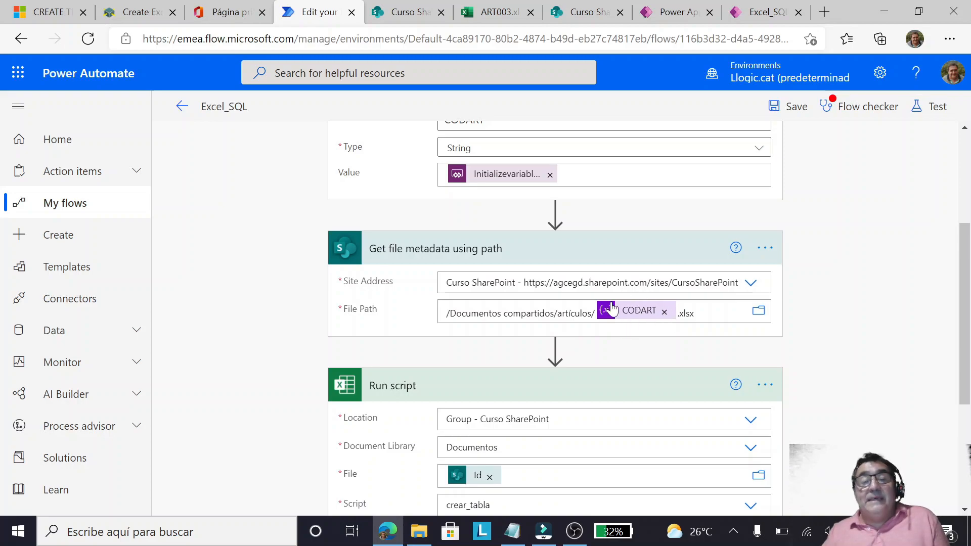
scroll(612, 308, "down", 1)
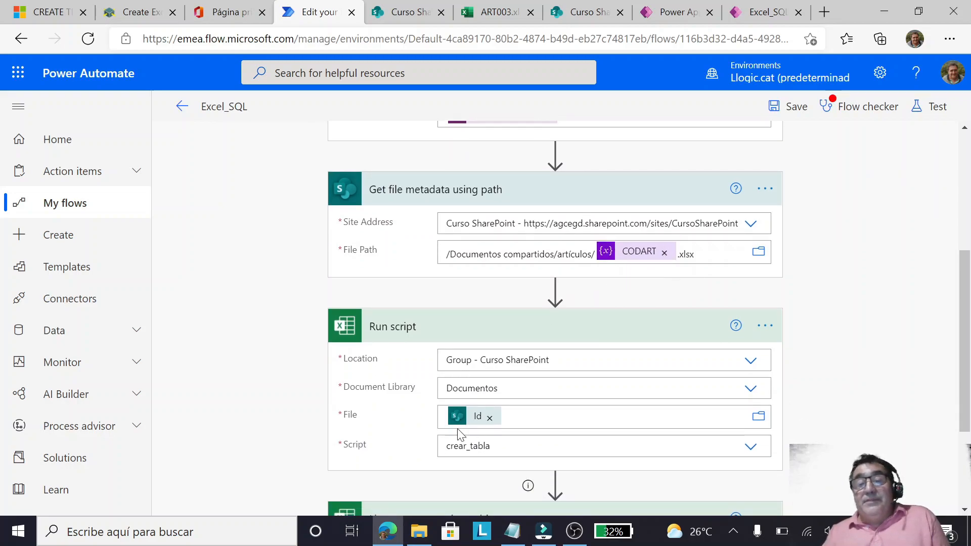
left_click(507, 412)
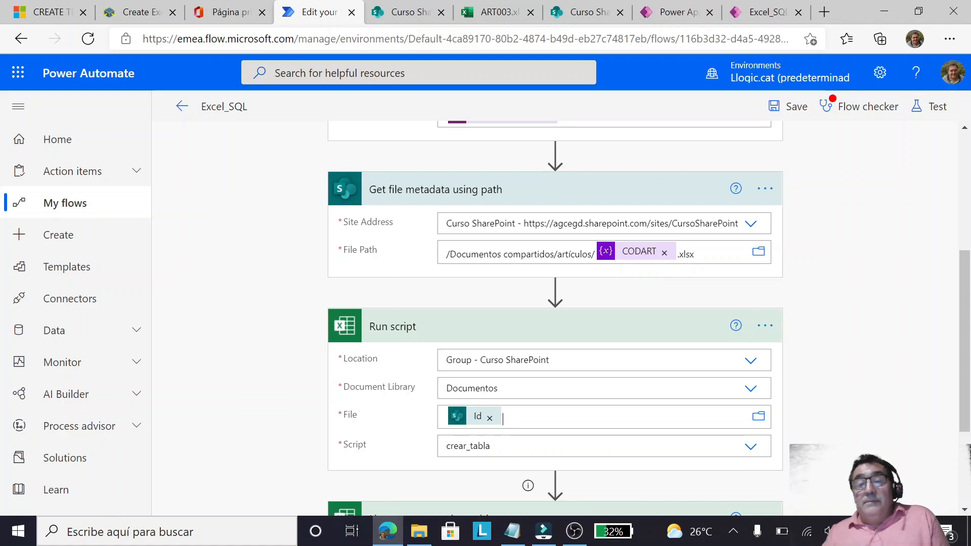
scroll(835, 301, "down", 5)
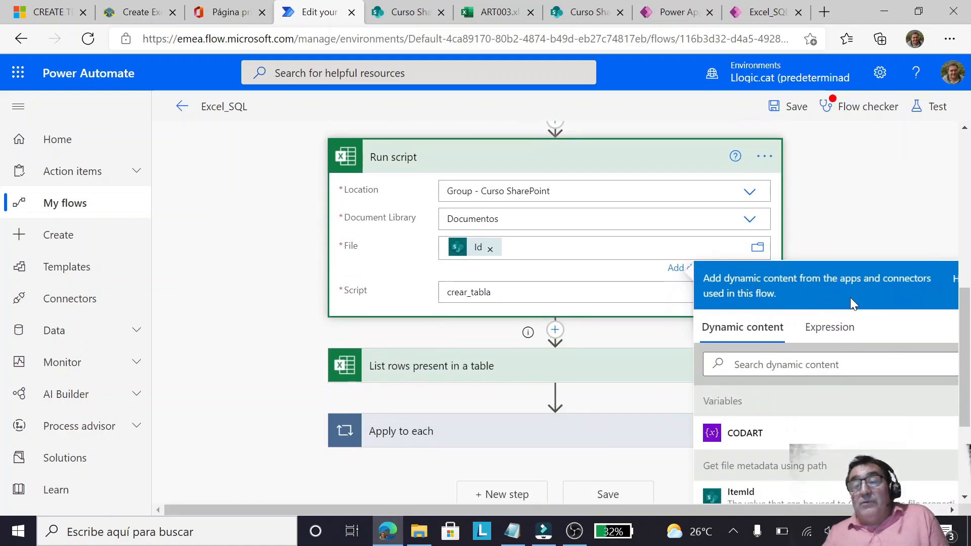
scroll(818, 358, "down", 1)
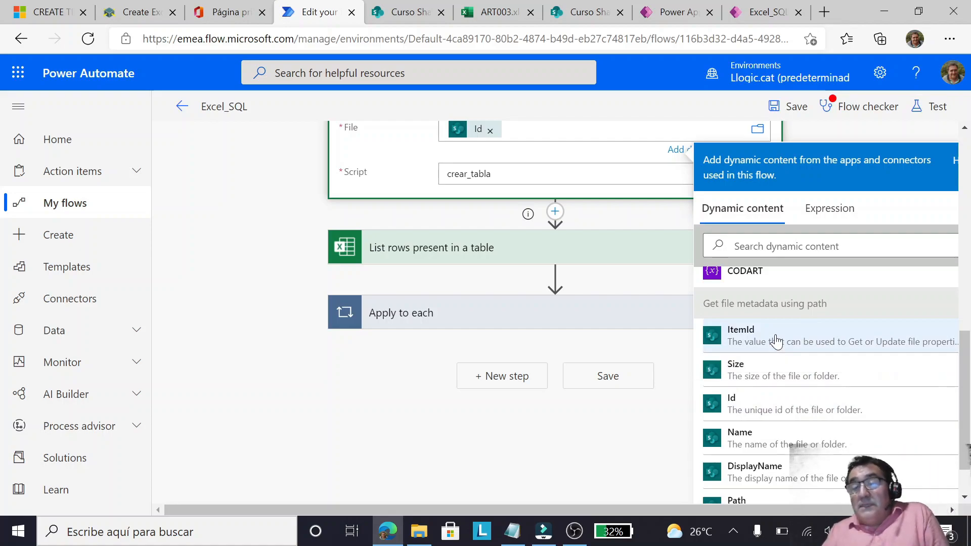
scroll(748, 462, "up", 3)
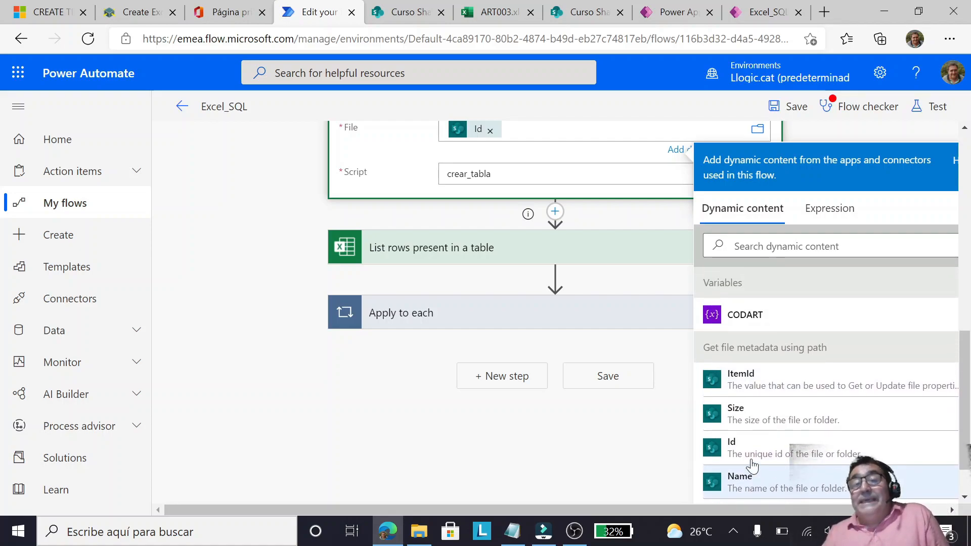
scroll(557, 304, "up", 2)
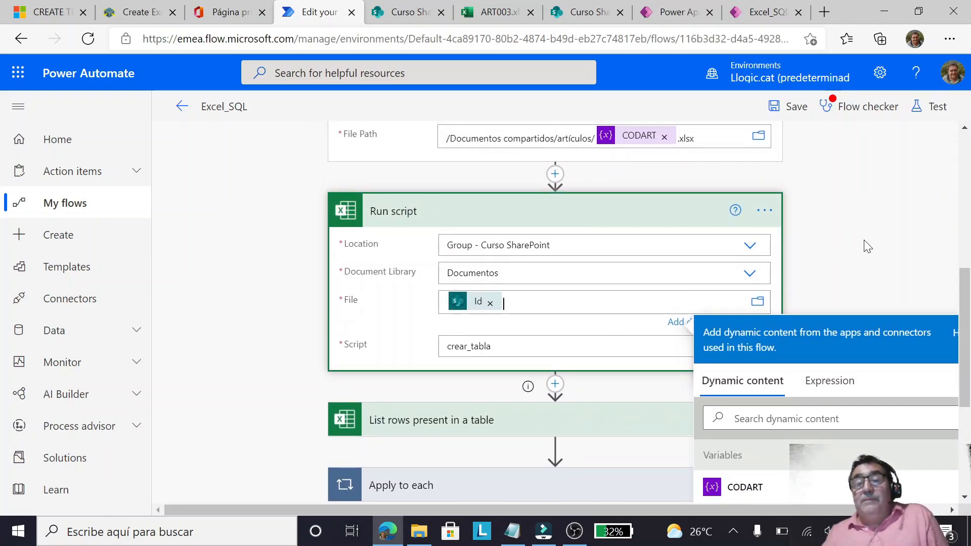
left_click(868, 246)
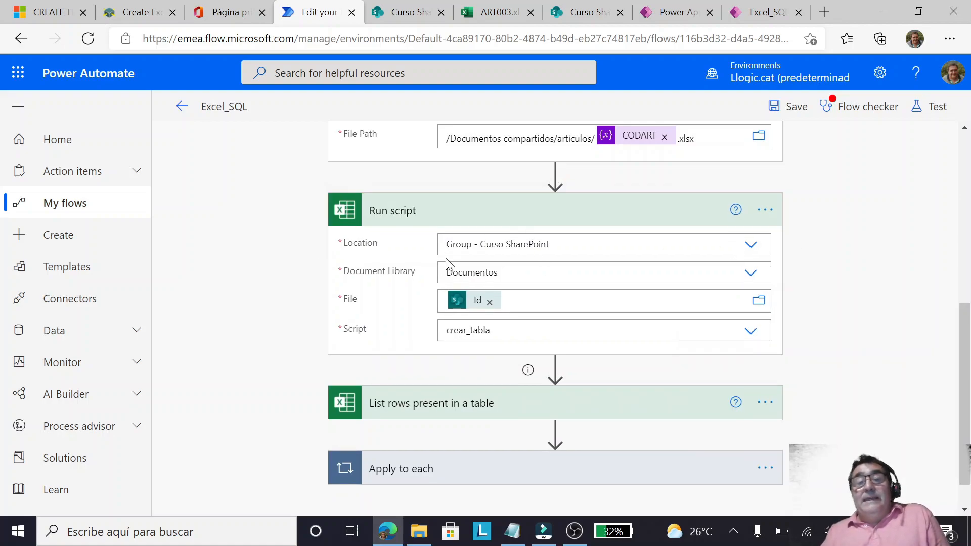
Step: Check the Run script Location options, keeping Group - Curso SharePoint, and review how its settings relate to the file metadata action
left_click(752, 249)
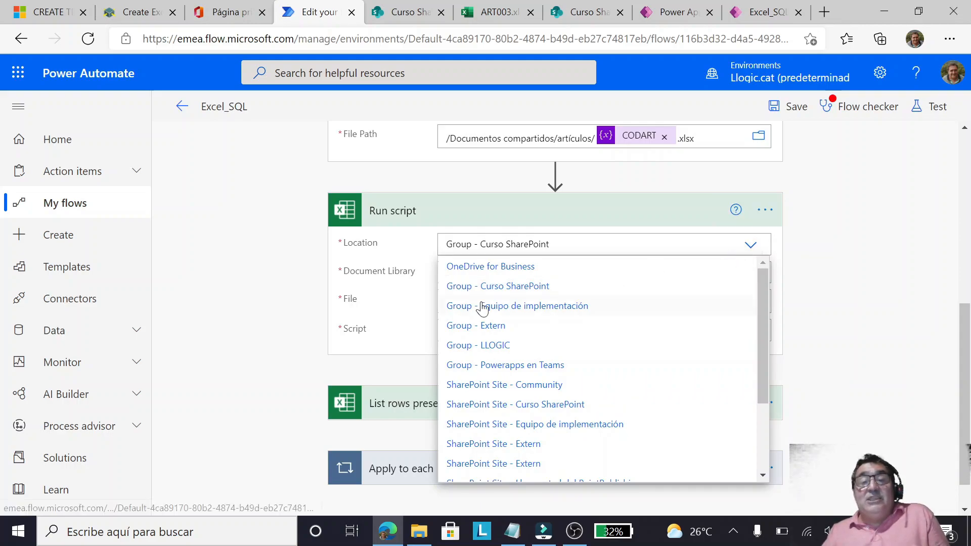
left_click(532, 286)
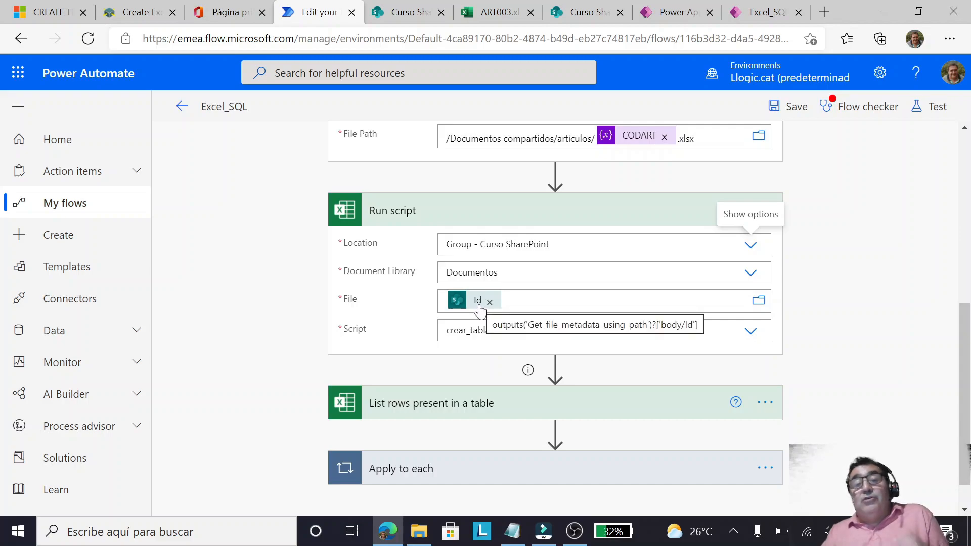
scroll(483, 309, "up", 2)
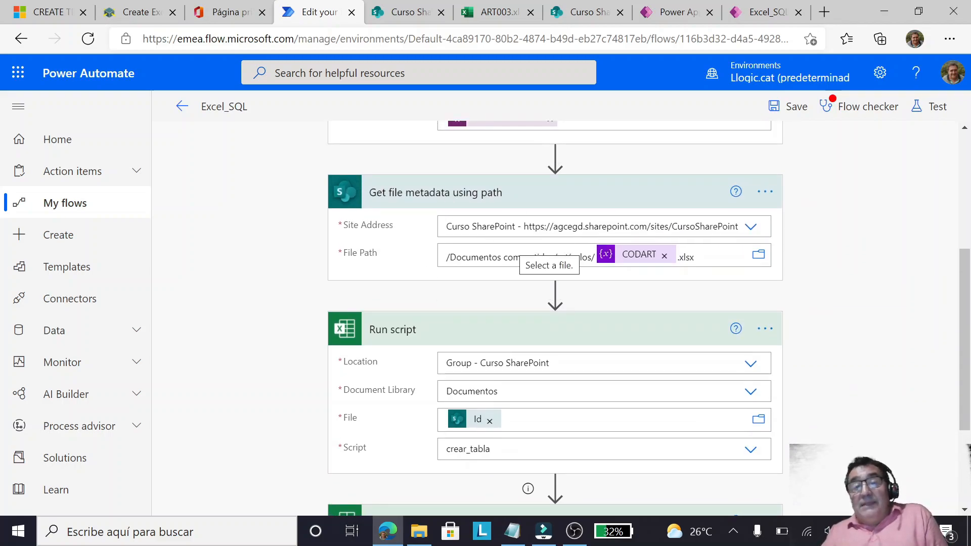
scroll(531, 253, "down", 1)
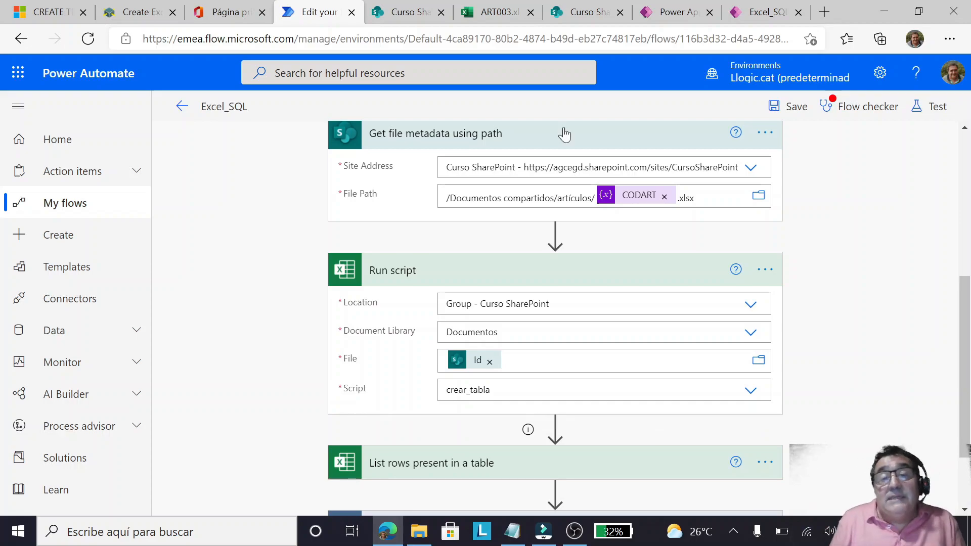
Step: Open the crear_tabla Office script from the ART003 workbook in the code editor and highlight the table name tb_txt in its code
left_click(466, 15)
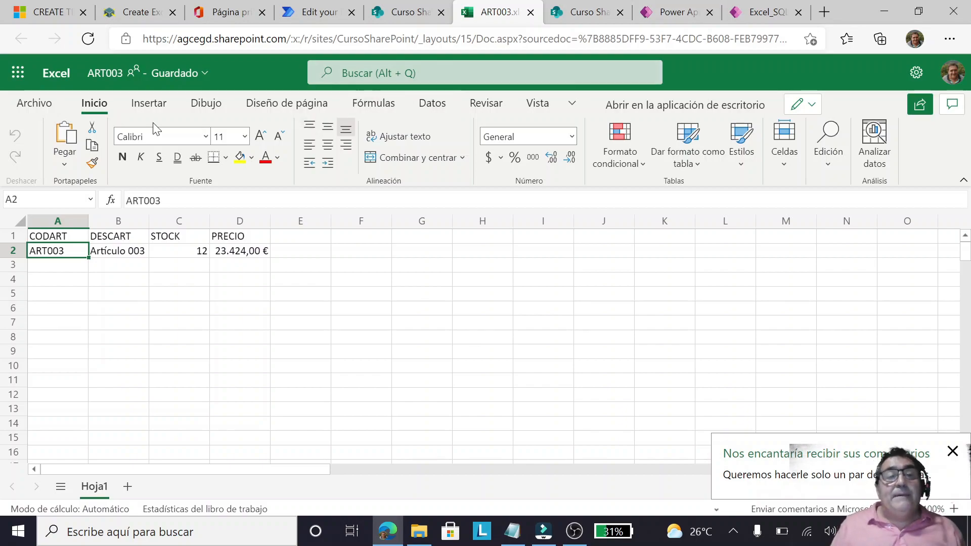
left_click(571, 103)
left_click(541, 127)
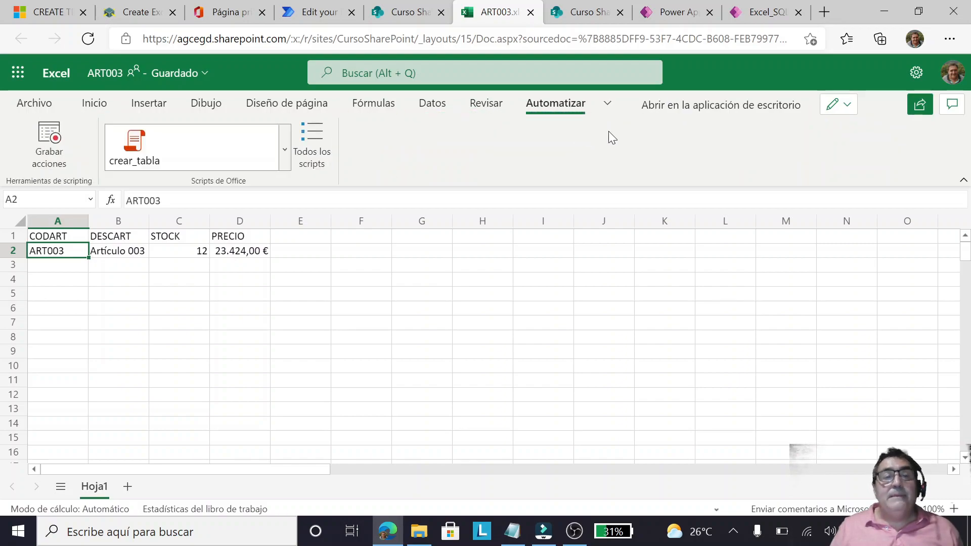
left_click(313, 138)
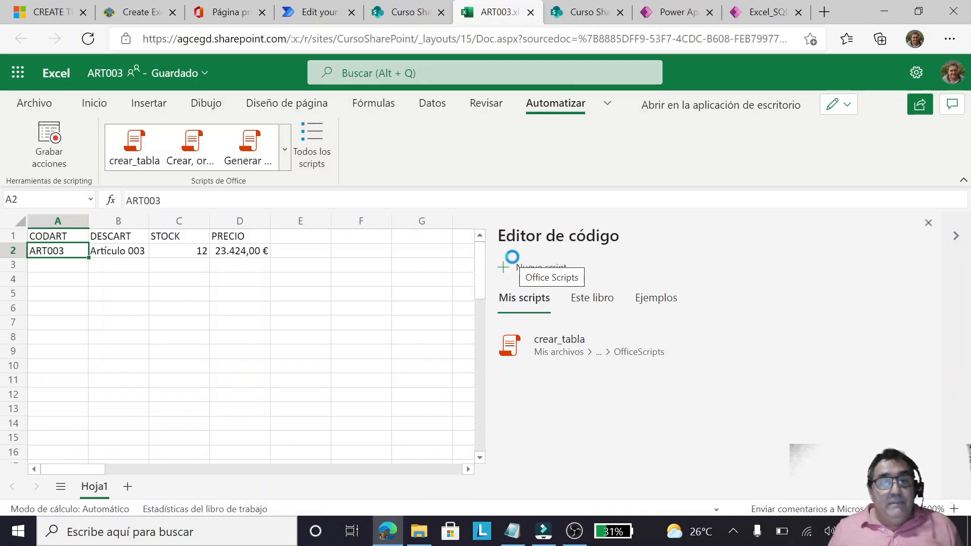
mouse_move(496, 330)
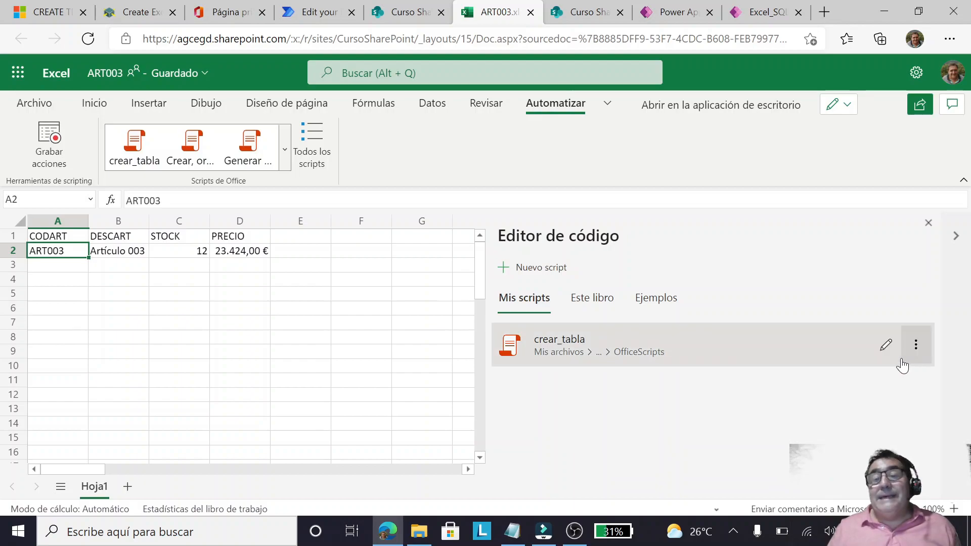
left_click(887, 344)
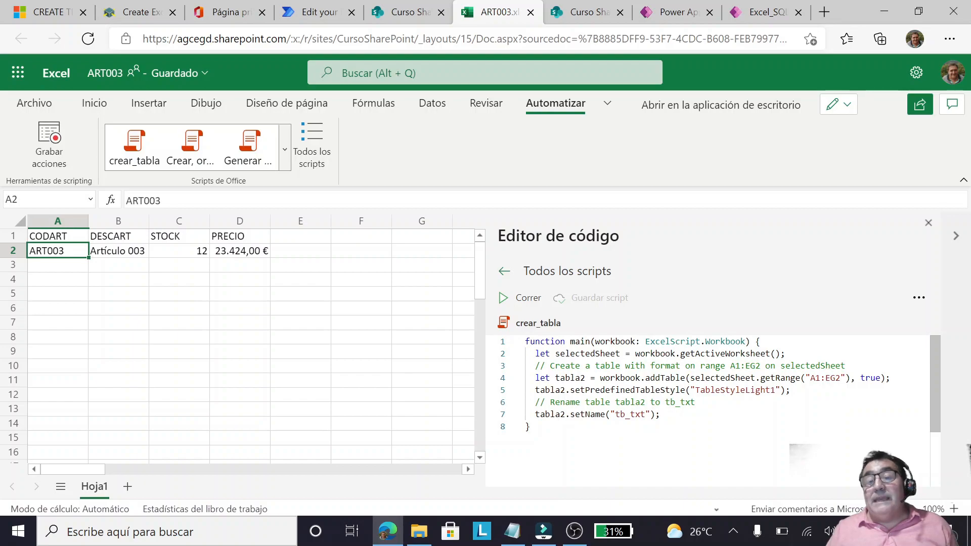
left_click_drag(611, 414, 645, 414)
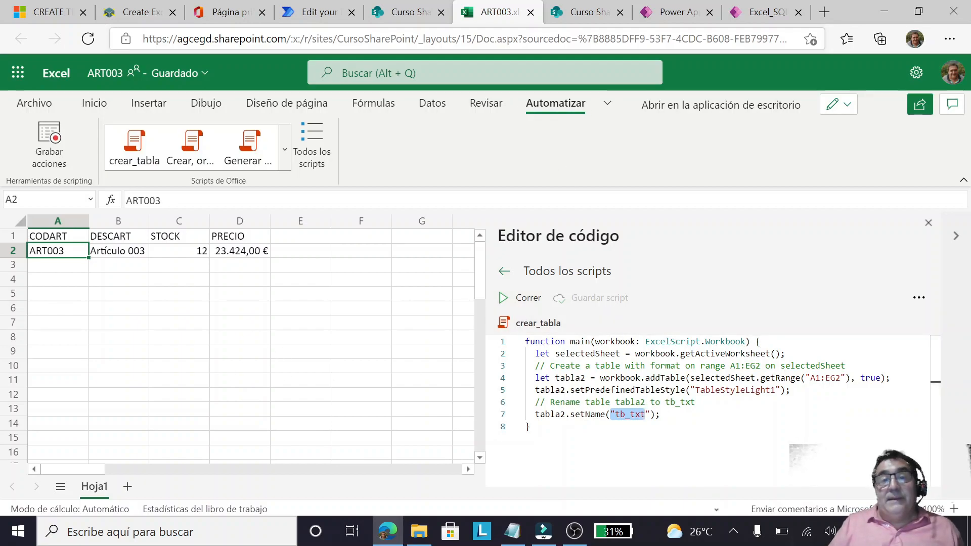
Step: Return to the Excel_SQL flow and look up Run script among the Excel Online (Business) actions, closing the action chooser without adding anything
left_click(306, 14)
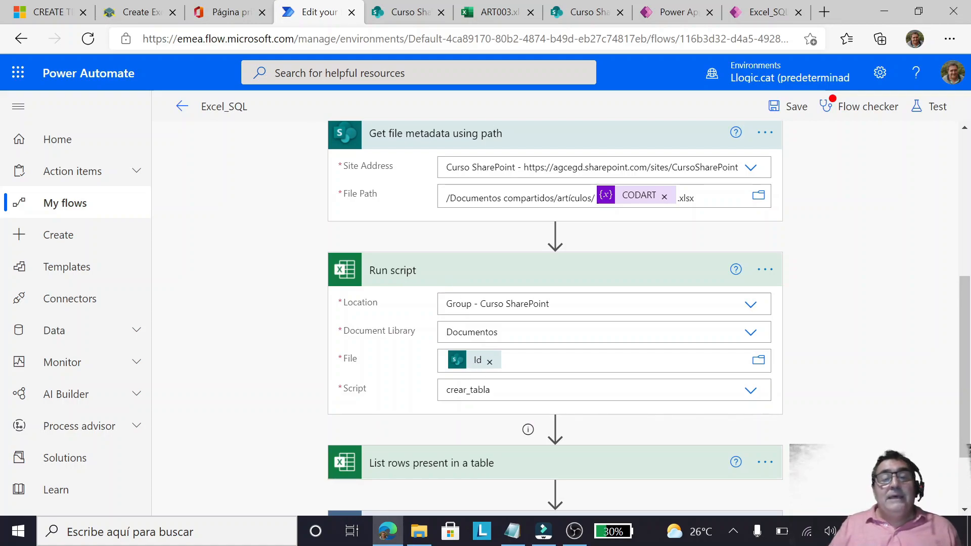
left_click(556, 235)
left_click(549, 260)
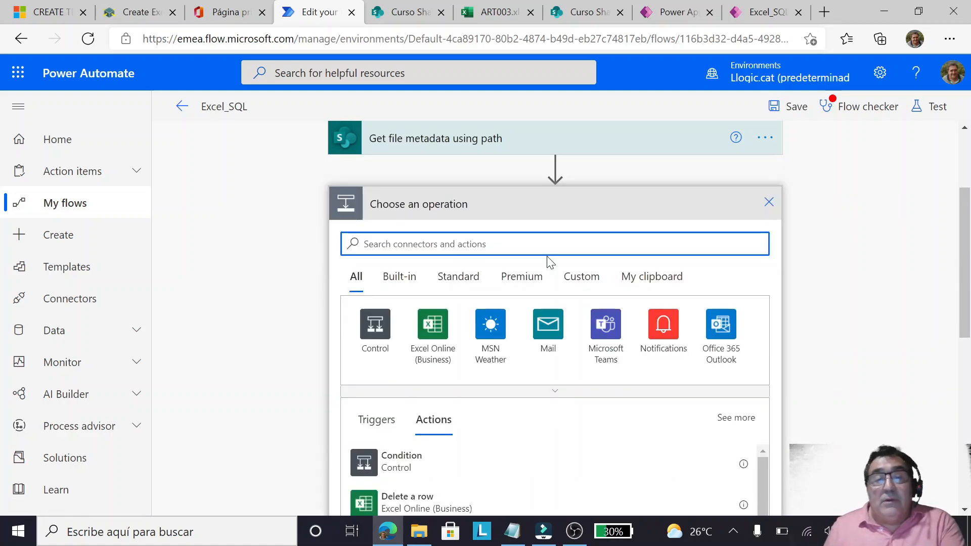
type("exce")
left_click(376, 325)
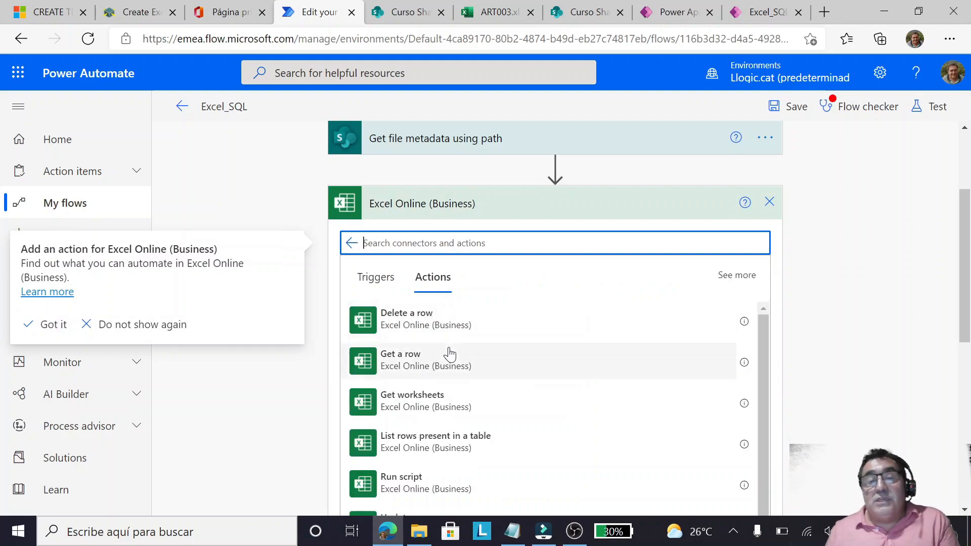
scroll(451, 354, "down", 2)
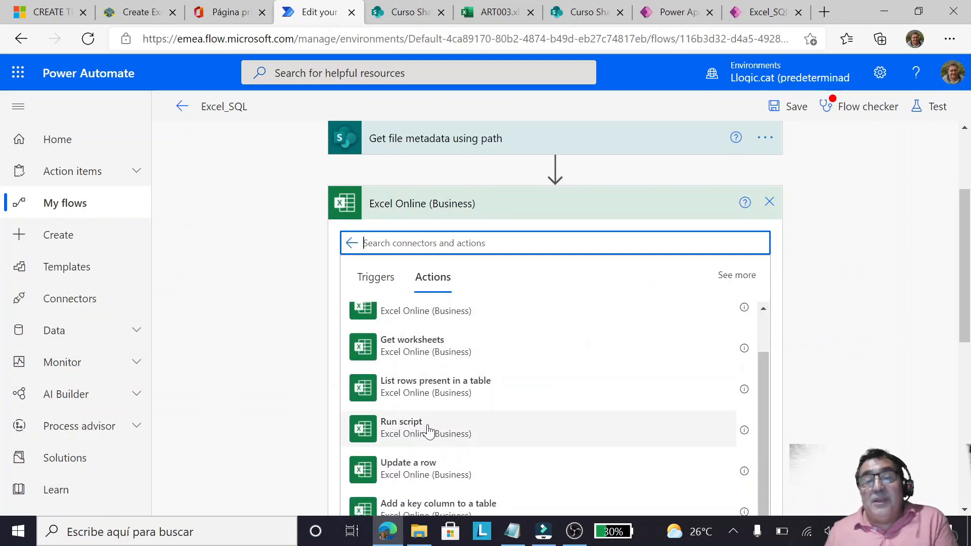
left_click(770, 202)
Step: Expand the Run script action and check the Office scripts offered in its Script field, keeping crear_tabla
left_click(599, 267)
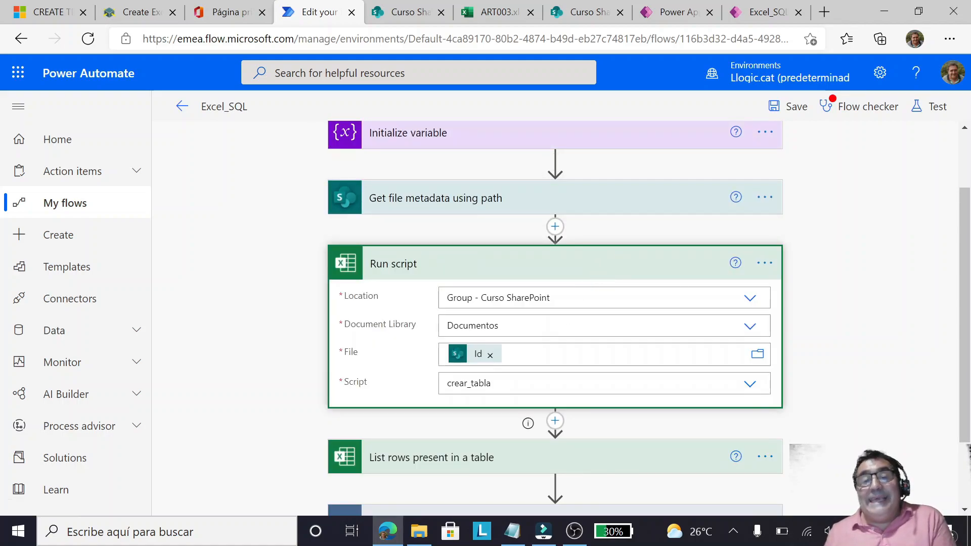
left_click(752, 385)
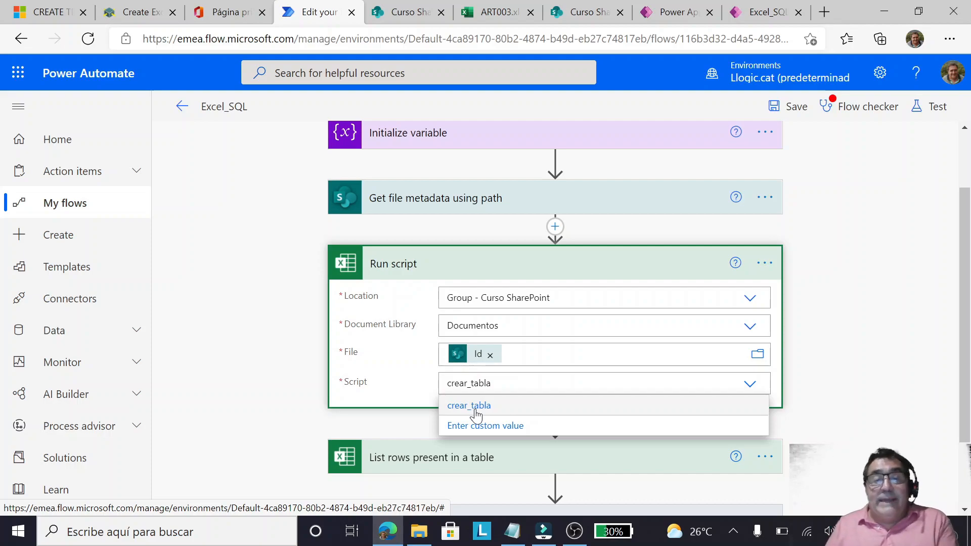
left_click(858, 264)
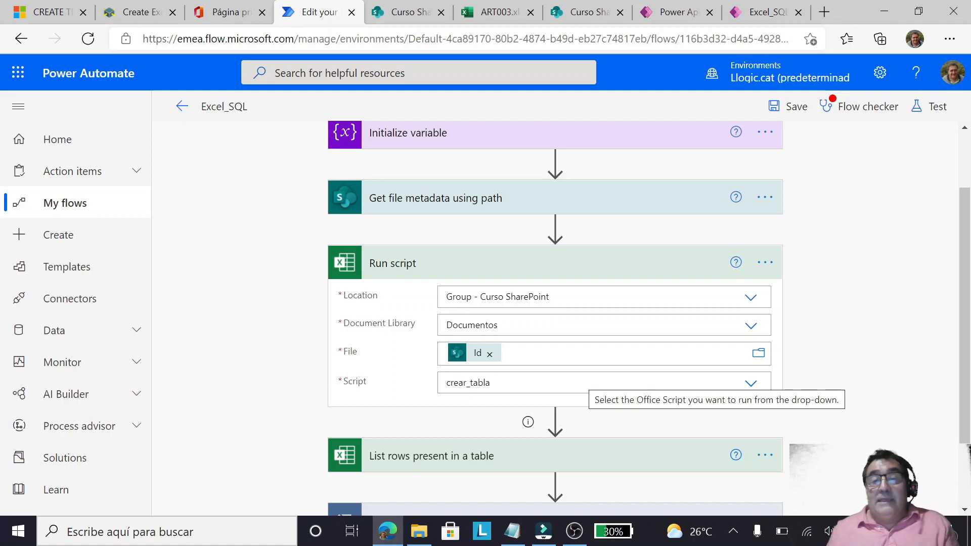
Step: Look up List rows present in a table among the Excel Online (Business) actions after Run script, without adding a new action
scroll(556, 314, "down", 2)
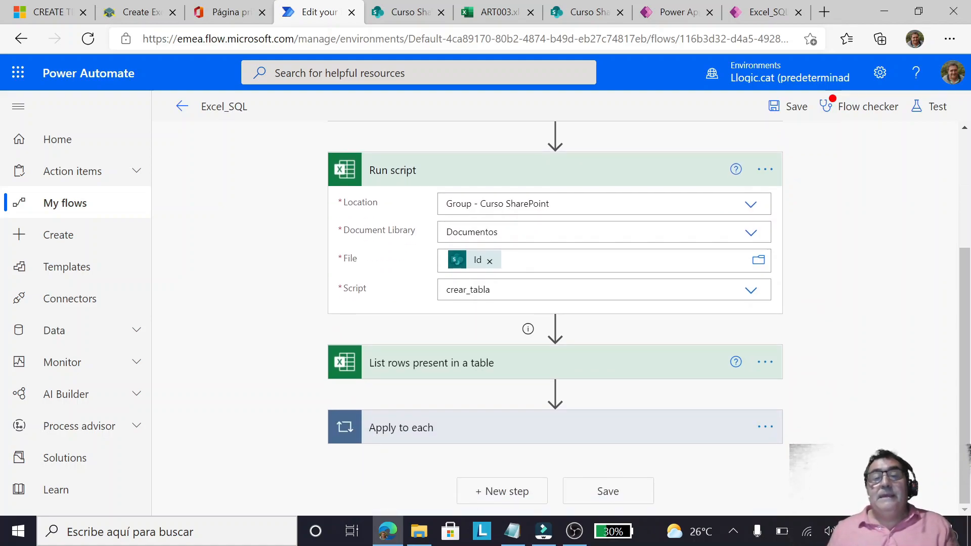
left_click(525, 363)
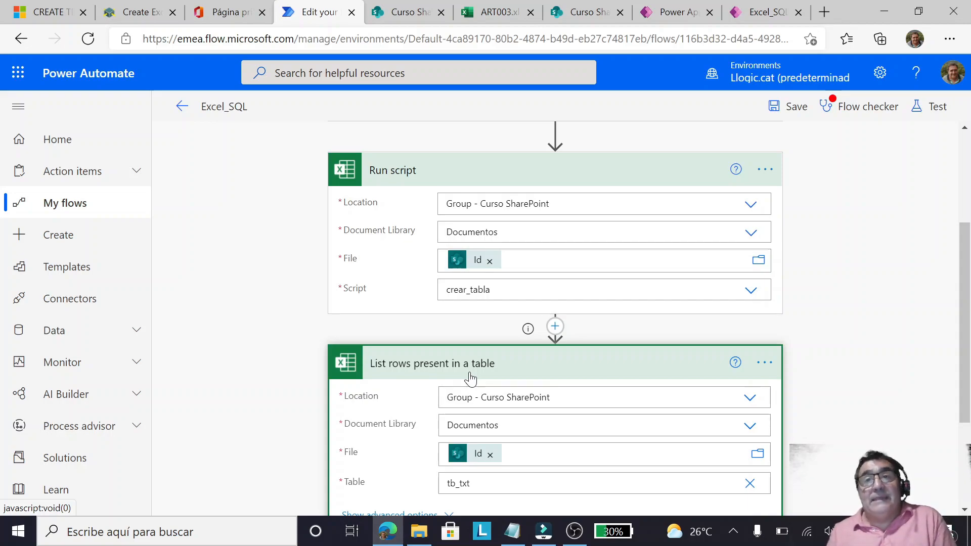
left_click(555, 326)
left_click(544, 350)
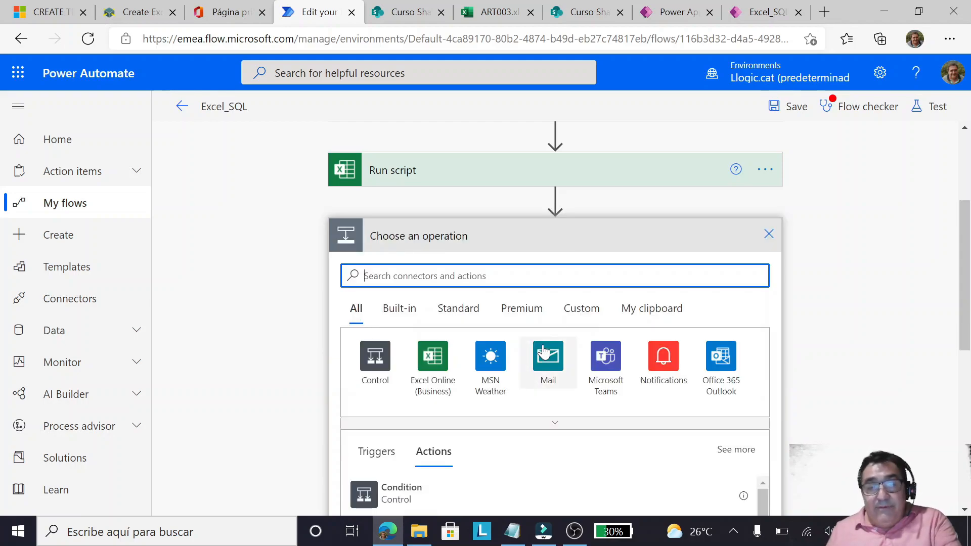
type("exce")
left_click(373, 359)
scroll(475, 403, "down", 2)
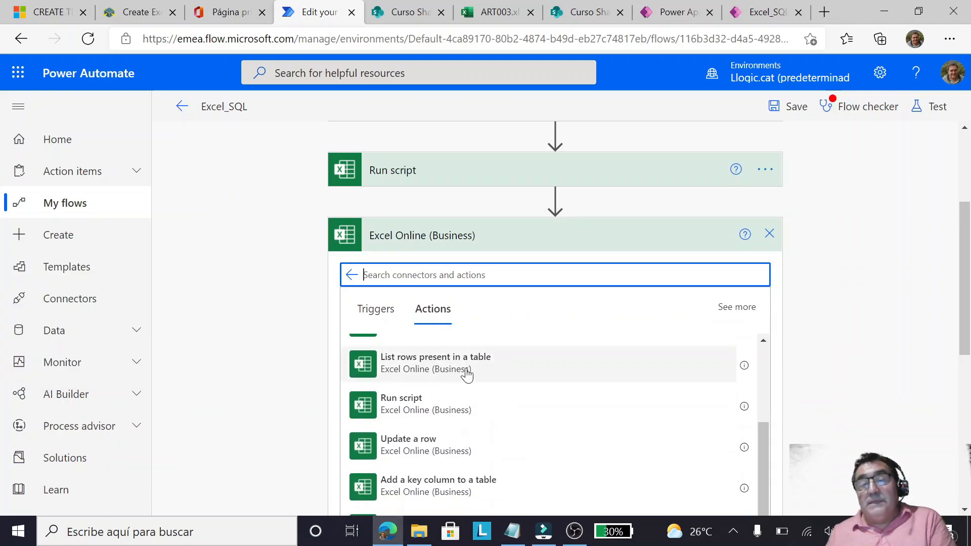
left_click(769, 233)
Step: Examine the location, document library, file Id and tb_txt table settings of List rows present in a table
left_click(499, 331)
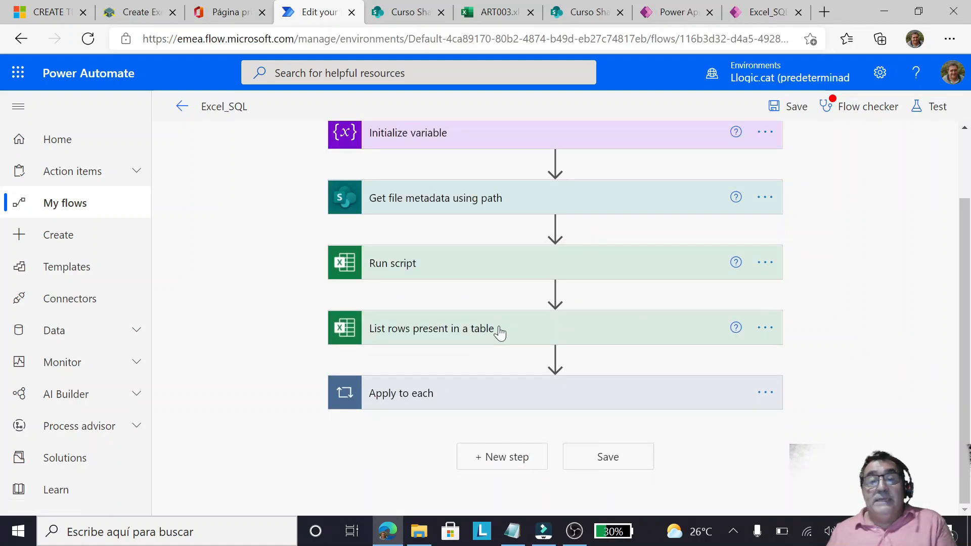
scroll(586, 320, "down", 2)
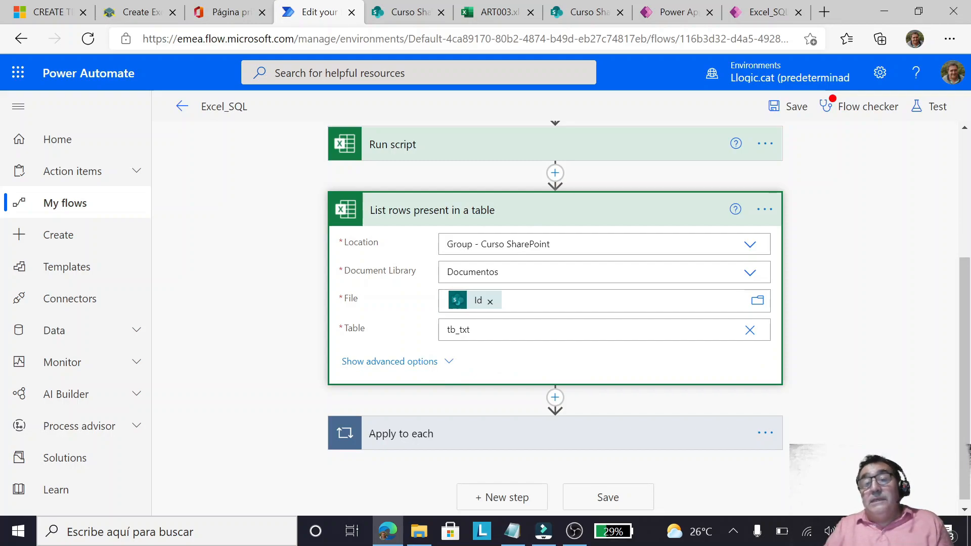
scroll(460, 264, "up", 2)
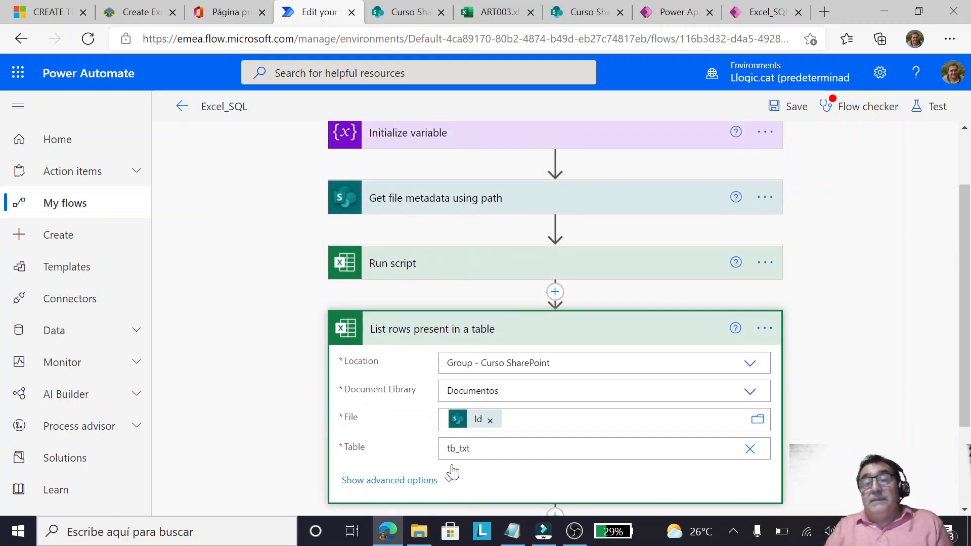
scroll(503, 478, "down", 2)
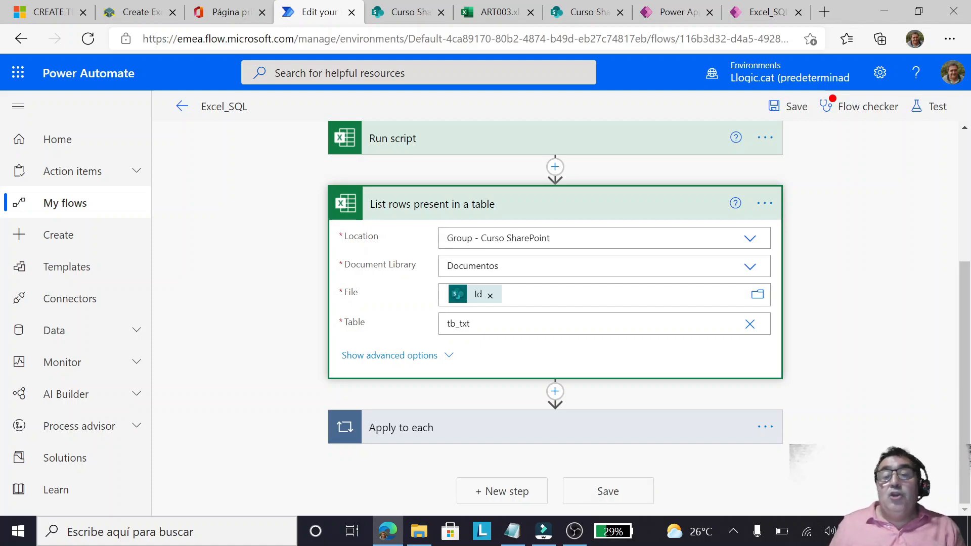
Step: Expand the Apply to each loop and look up its action under the Control connector, without adding a new action
left_click(484, 435)
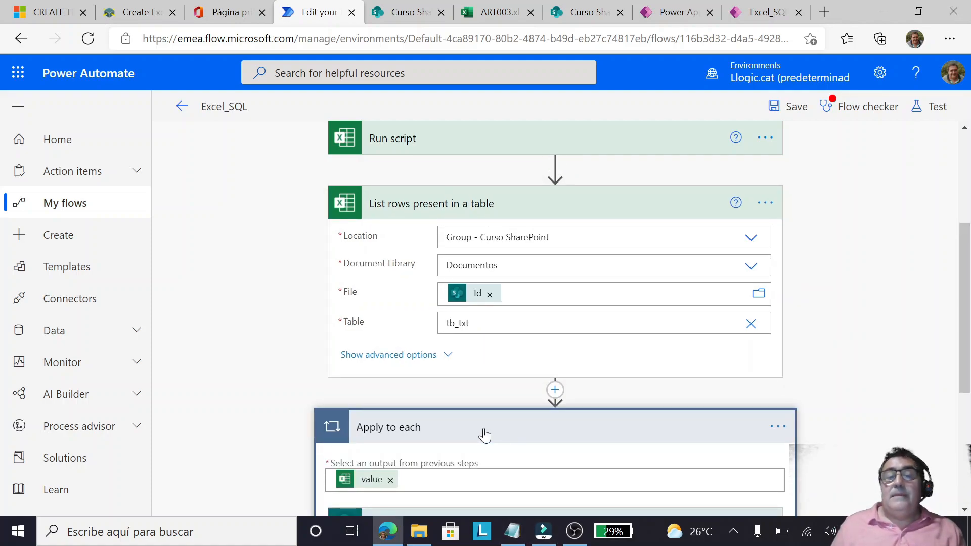
scroll(894, 310, "down", 2)
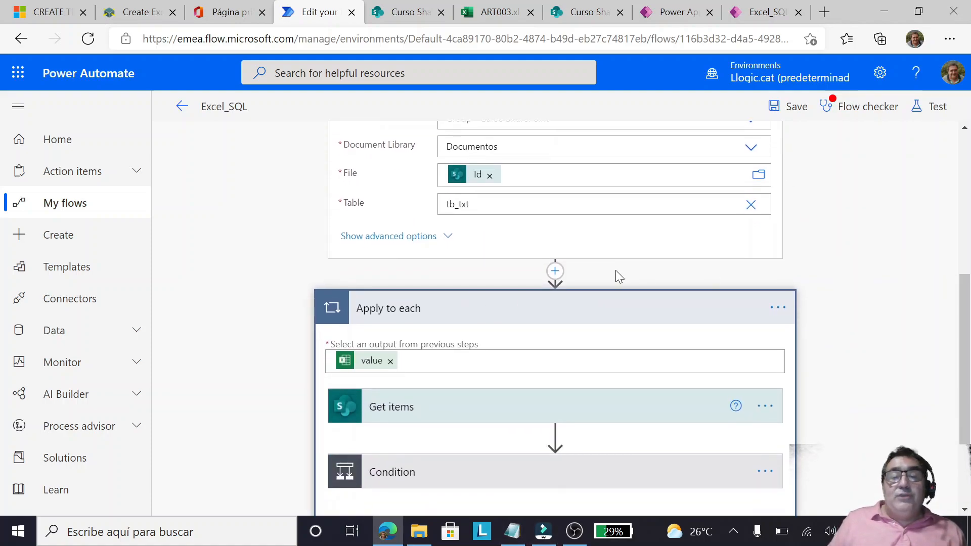
left_click(555, 272)
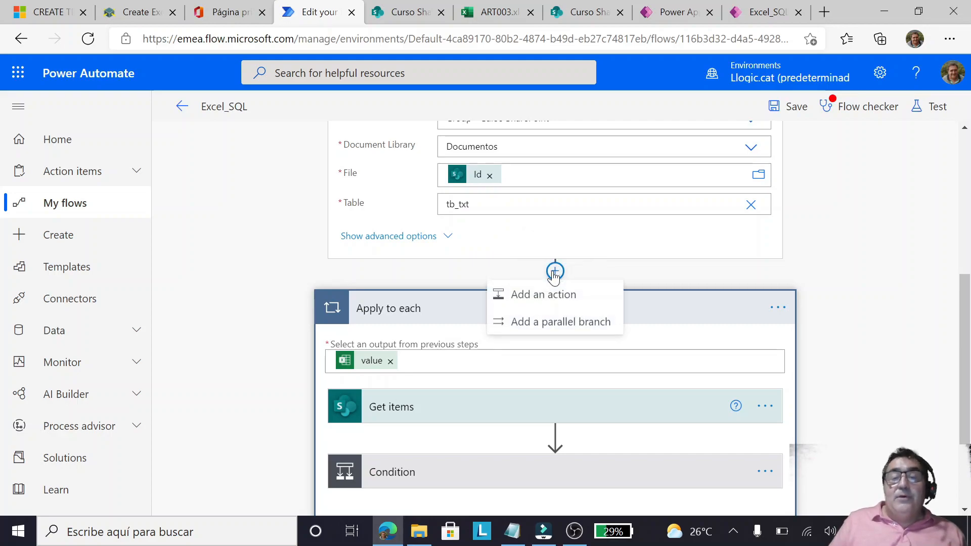
left_click(535, 293)
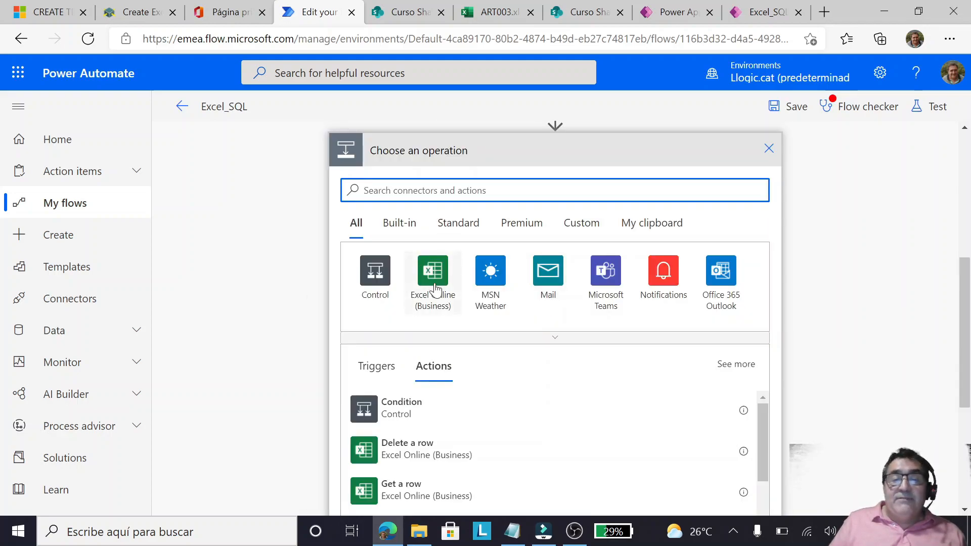
left_click(374, 296)
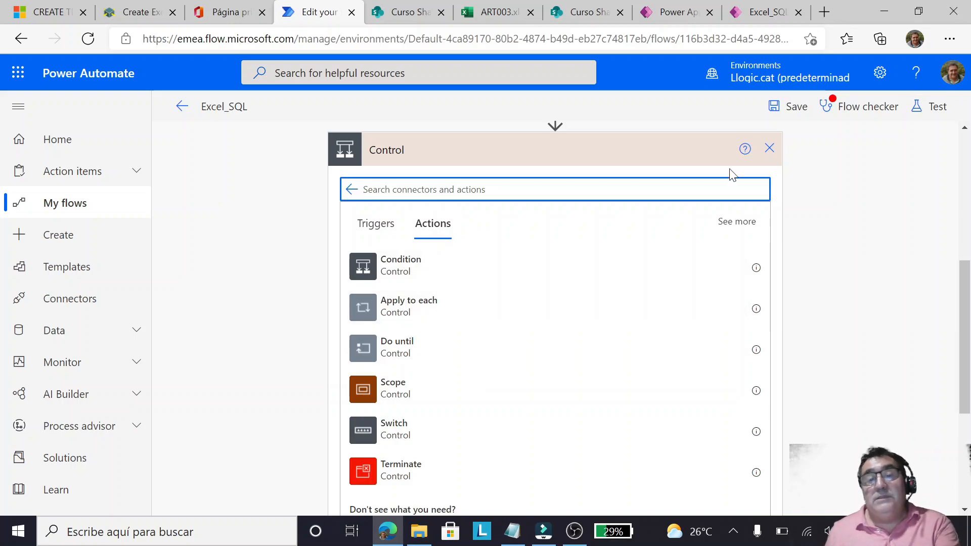
left_click(769, 152)
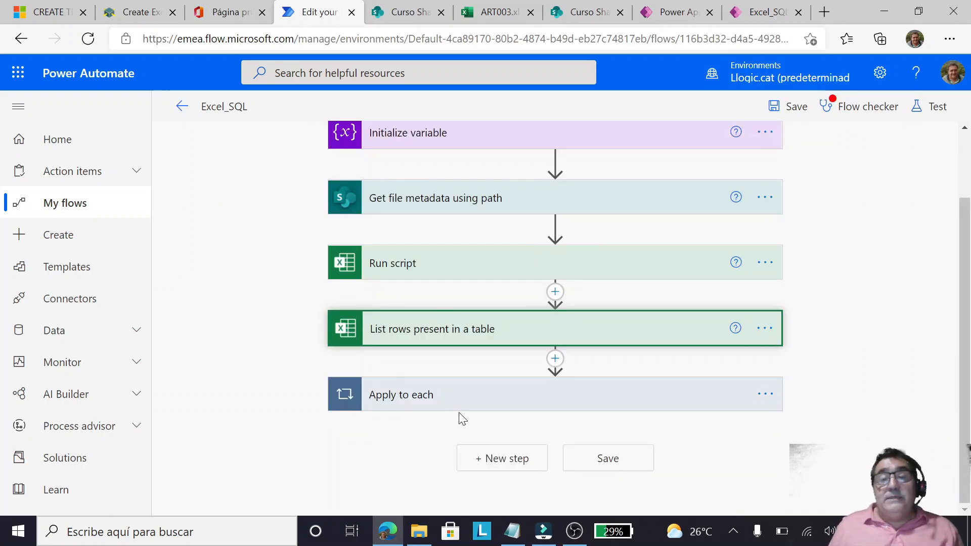
Step: Examine the Apply to each input and the value output offered by List rows present in a table in the dynamic content
left_click(478, 409)
scroll(481, 409, "down", 1)
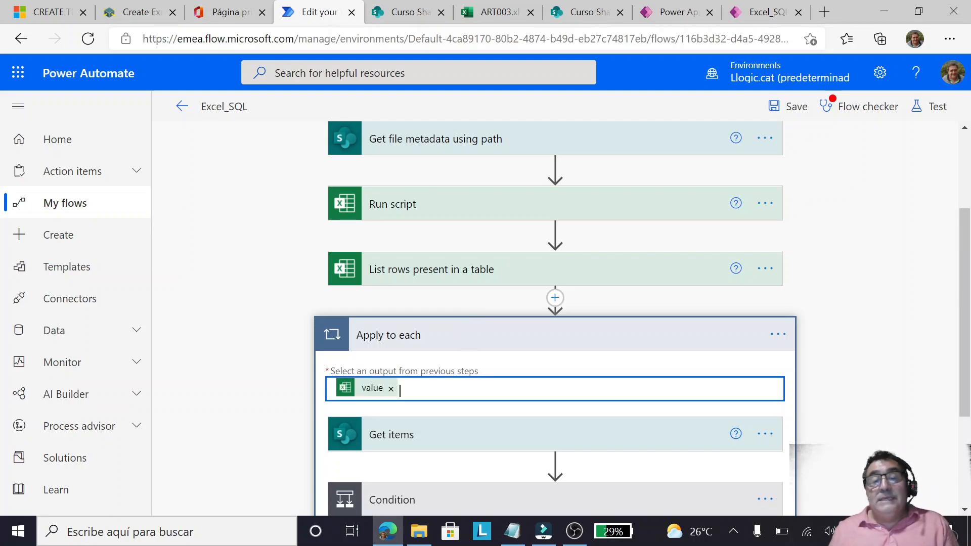
left_click(411, 389)
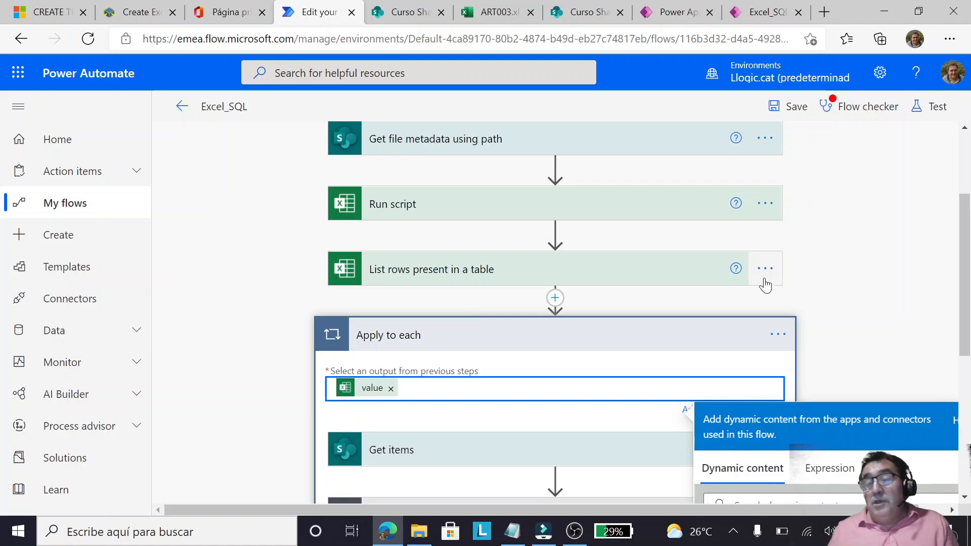
scroll(765, 277, "down", 5)
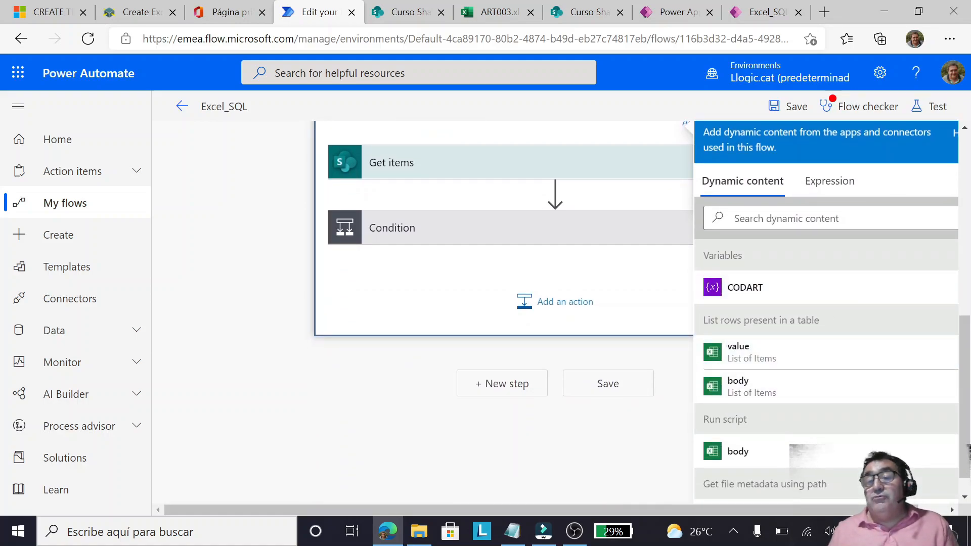
left_click(739, 352)
scroll(791, 326, "up", 5)
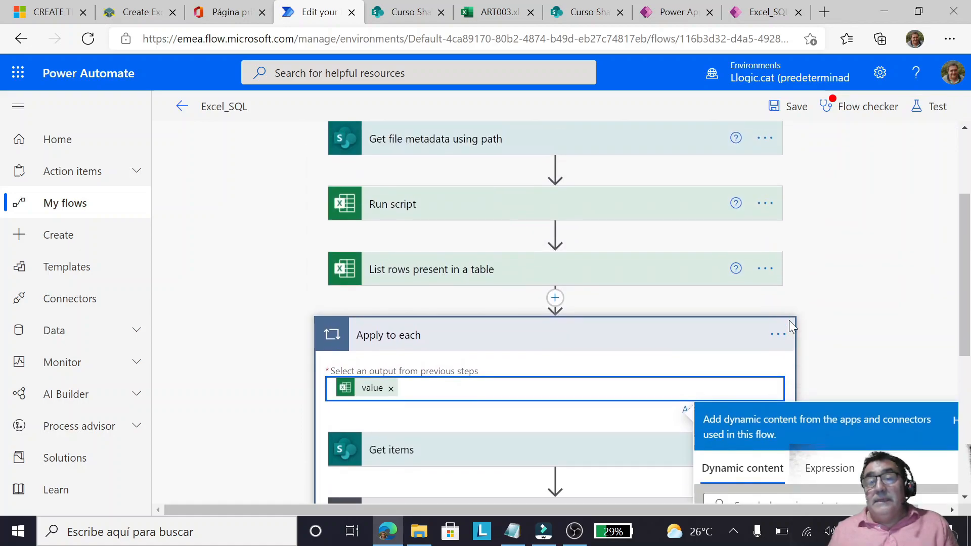
Step: Expand Get items inside Apply to each and review its Curso SharePoint site address and artículos_excel list settings
scroll(787, 373, "down", 3)
scroll(728, 449, "down", 2)
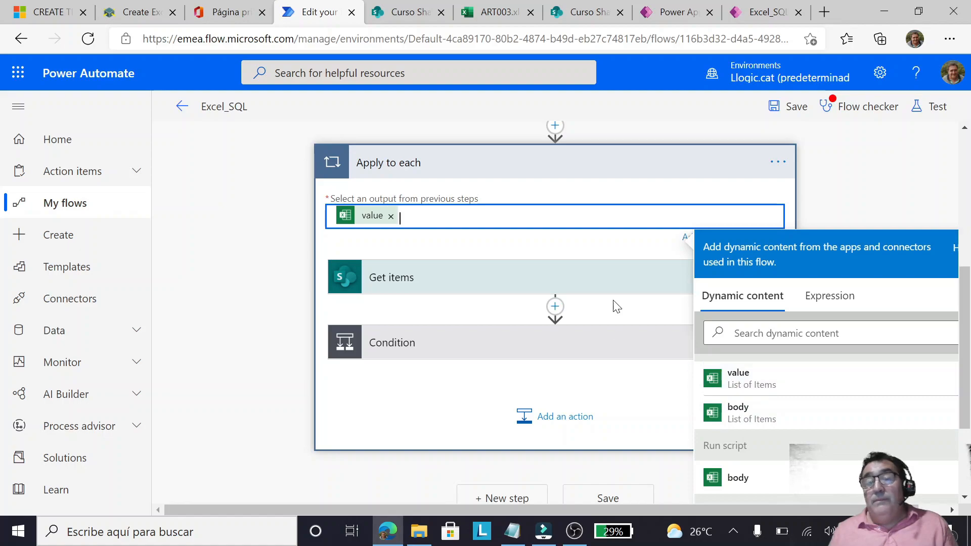
left_click(505, 281)
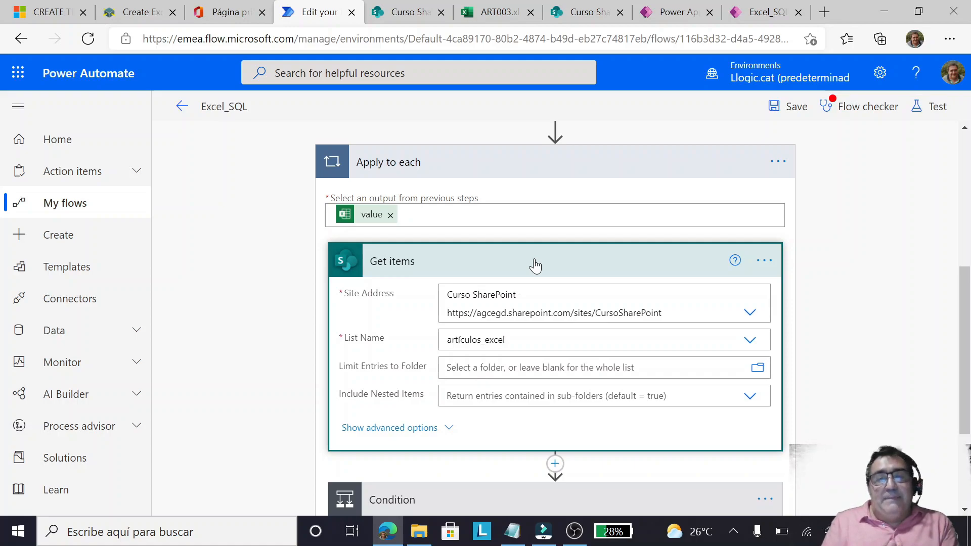
scroll(743, 356, "down", 3)
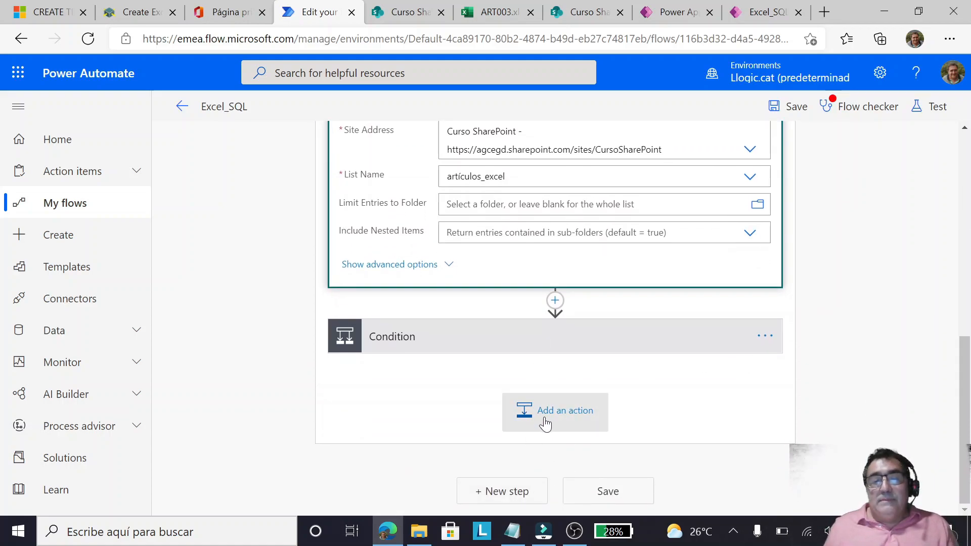
Step: Search for the powerapps connector and add its Respond to a PowerApp or flow action at the end of the flow
left_click(503, 498)
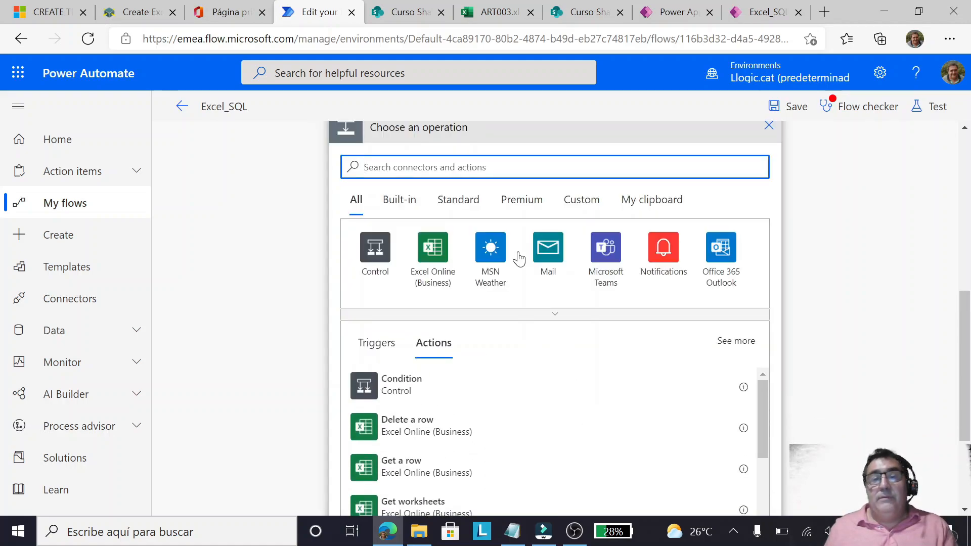
type("po")
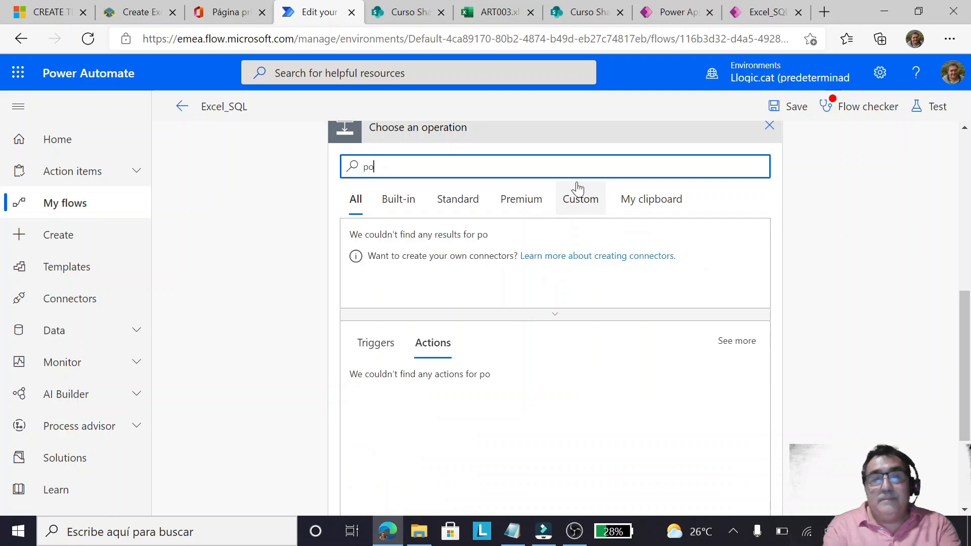
type("wer")
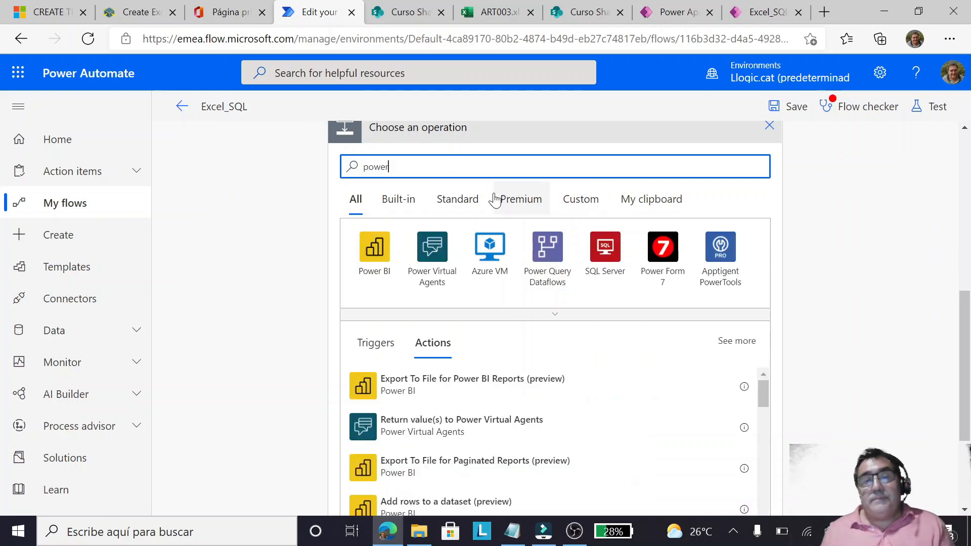
type("apps")
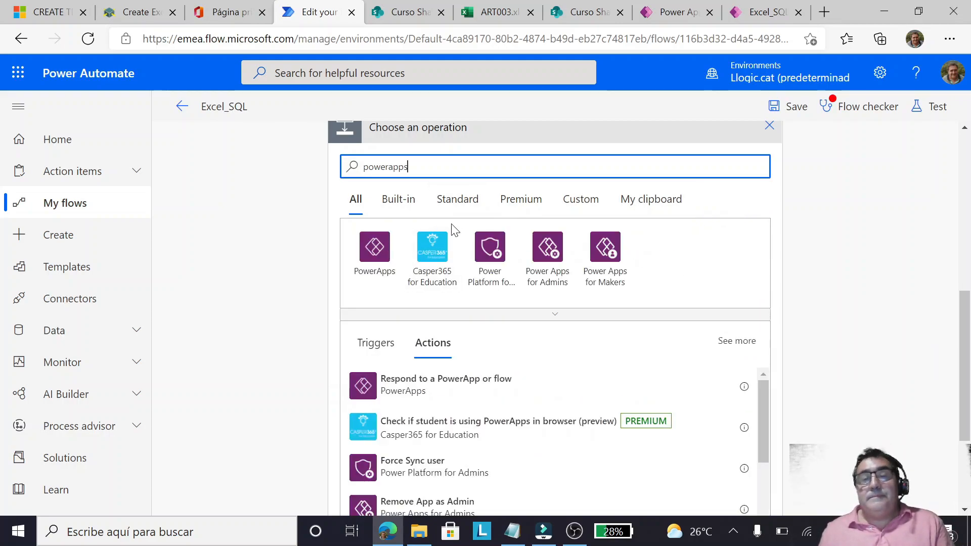
left_click(373, 253)
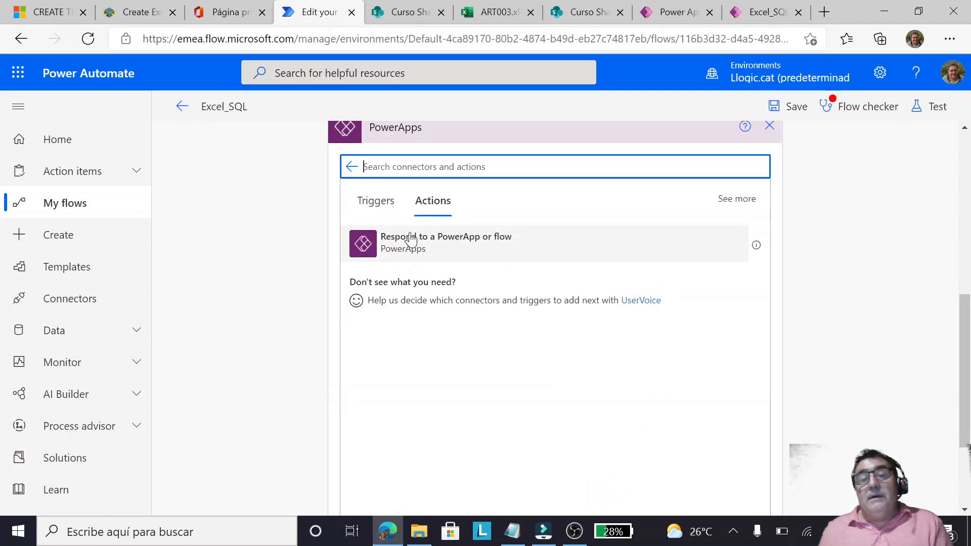
left_click(429, 249)
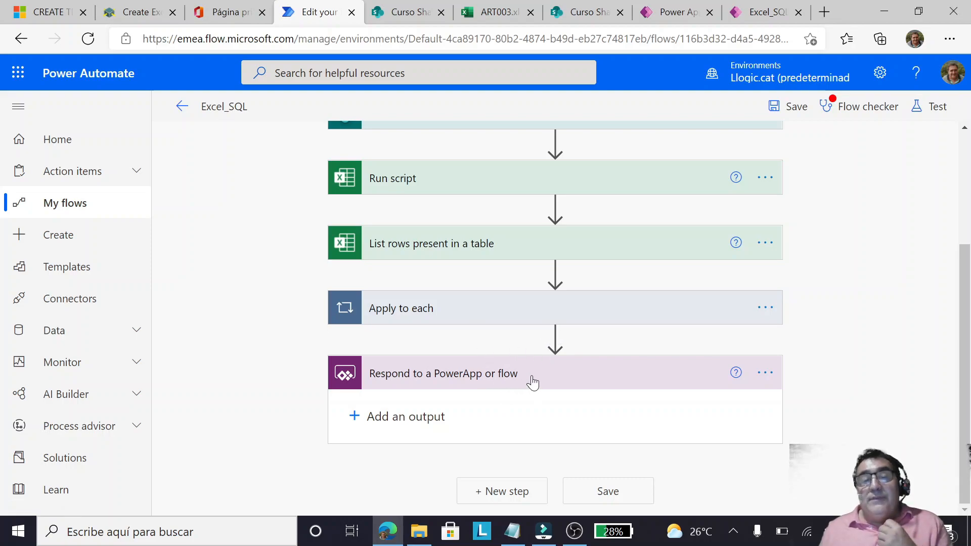
scroll(532, 383, "up", 1)
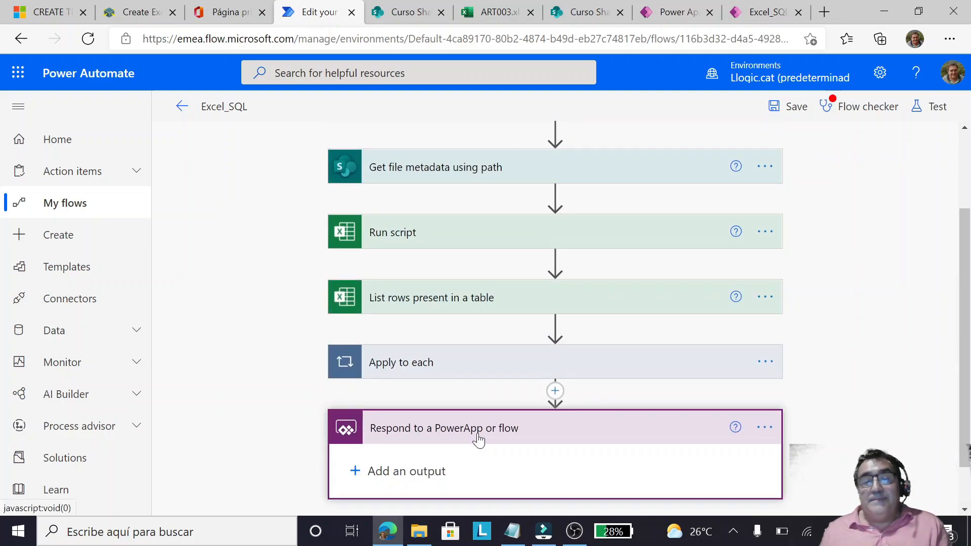
Step: Add an empty text output to the Respond to a PowerApp or flow action and show the available output types
left_click(394, 471)
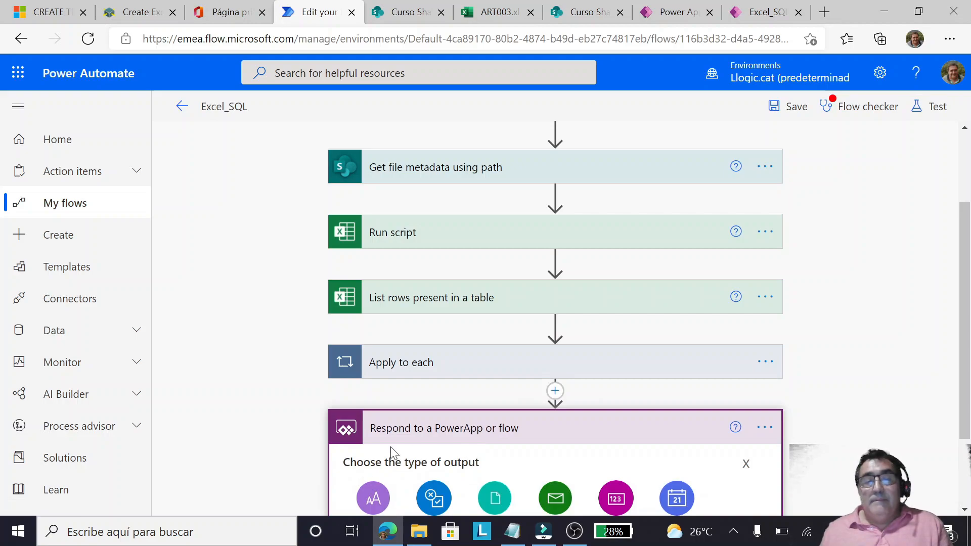
scroll(398, 452, "down", 2)
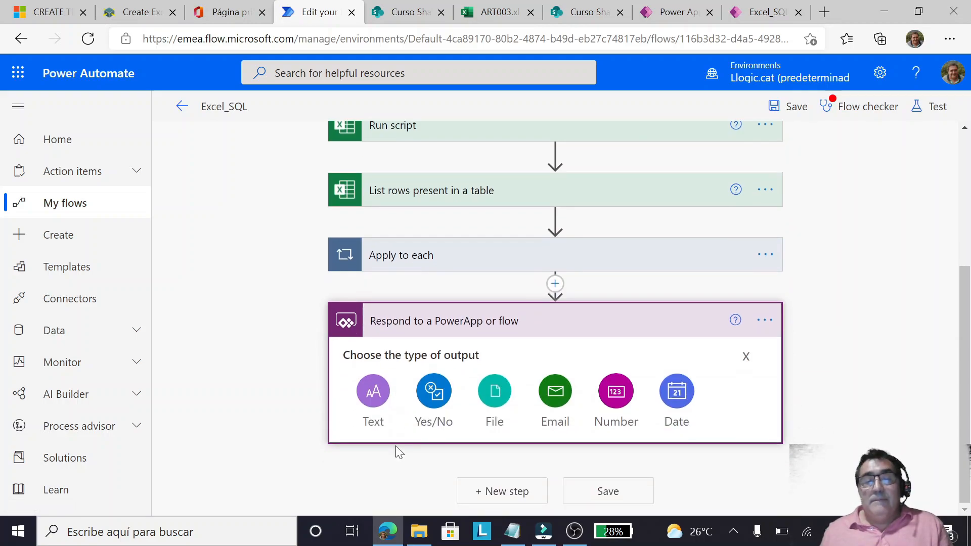
left_click(374, 392)
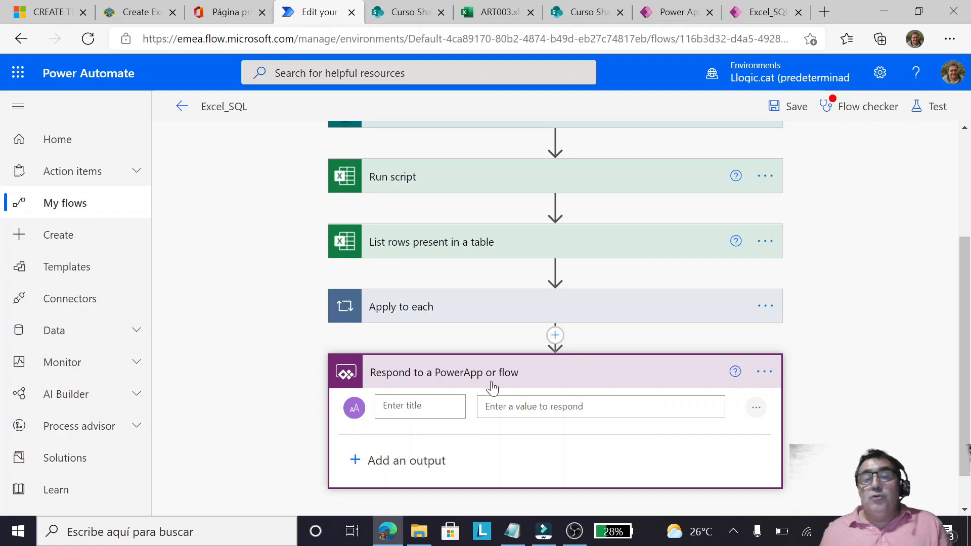
left_click(419, 460)
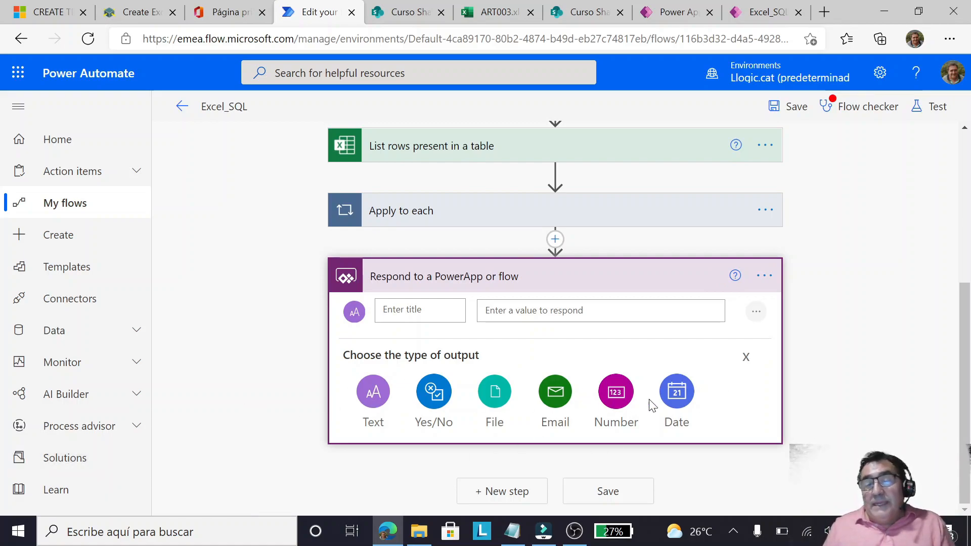
Step: Delete the Respond to a PowerApp or flow action from the end of the flow
left_click(766, 279)
left_click(837, 464)
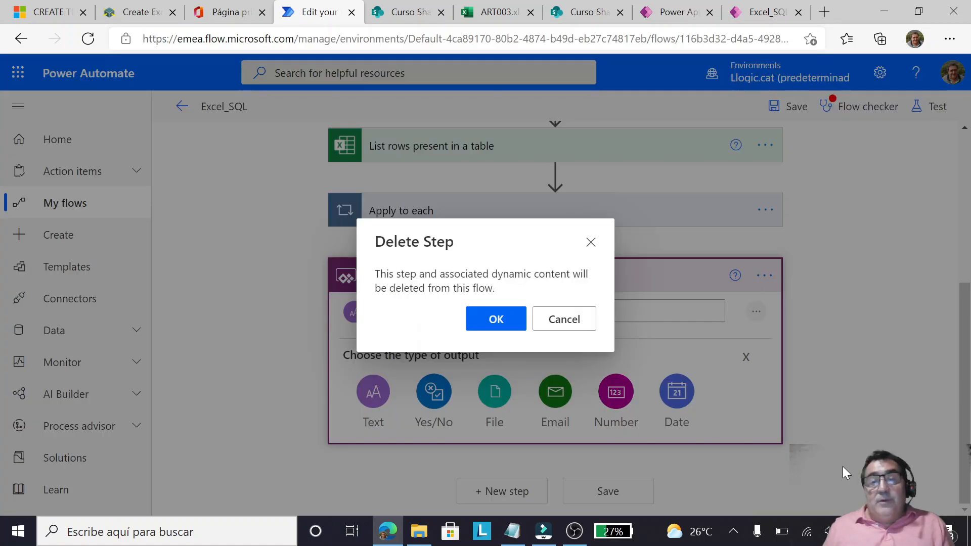
left_click(495, 320)
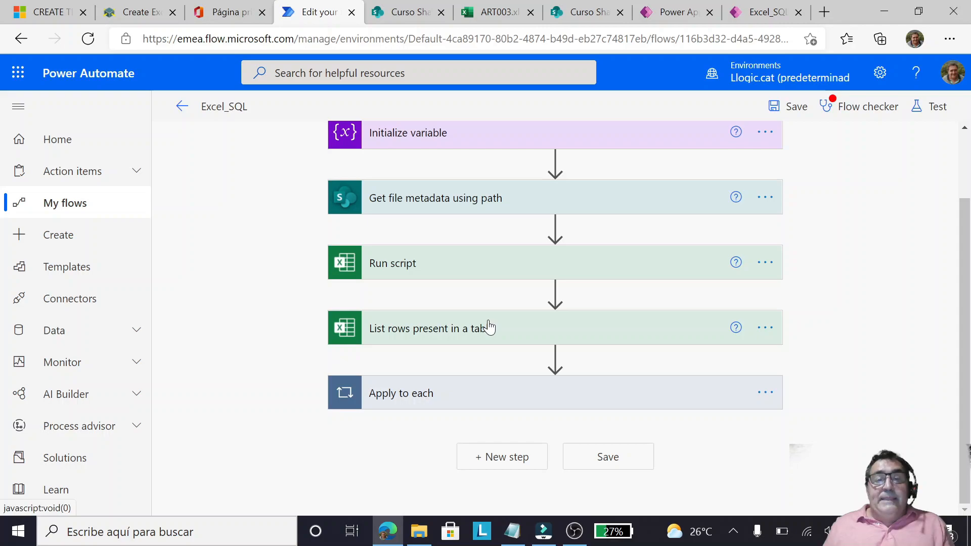
Step: Expand Get items inside Apply to each and compare its artículos_excel list in SharePoint with the ART003 workbook
left_click(531, 395)
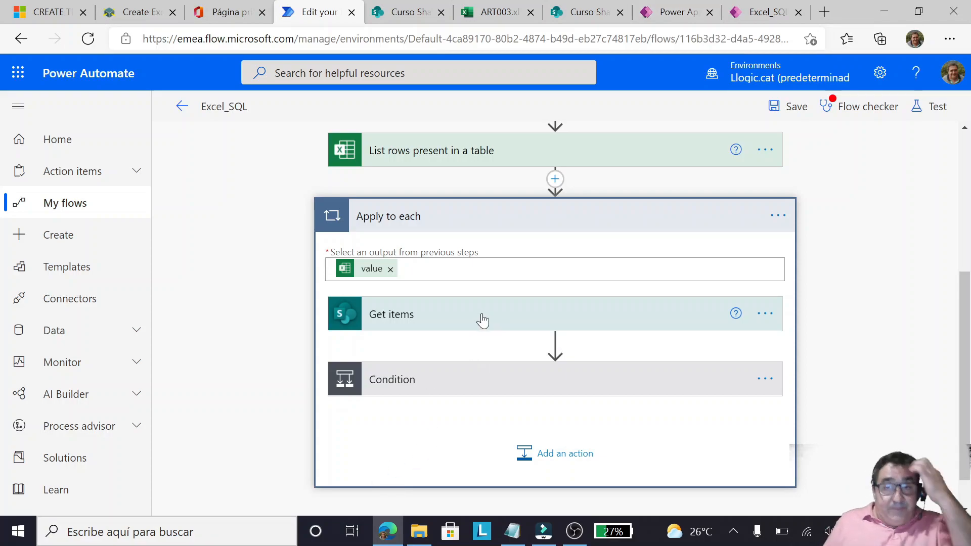
left_click(434, 320)
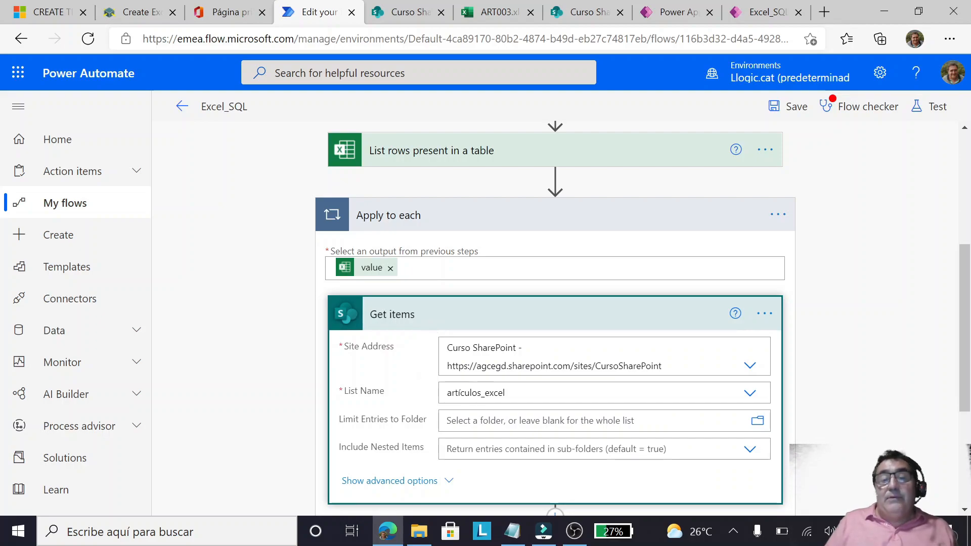
left_click(584, 15)
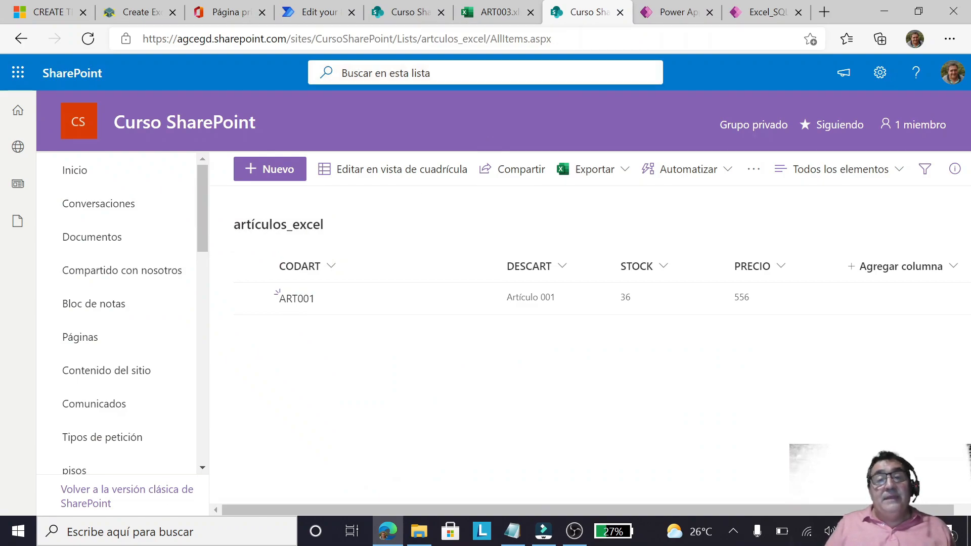
left_click(485, 13)
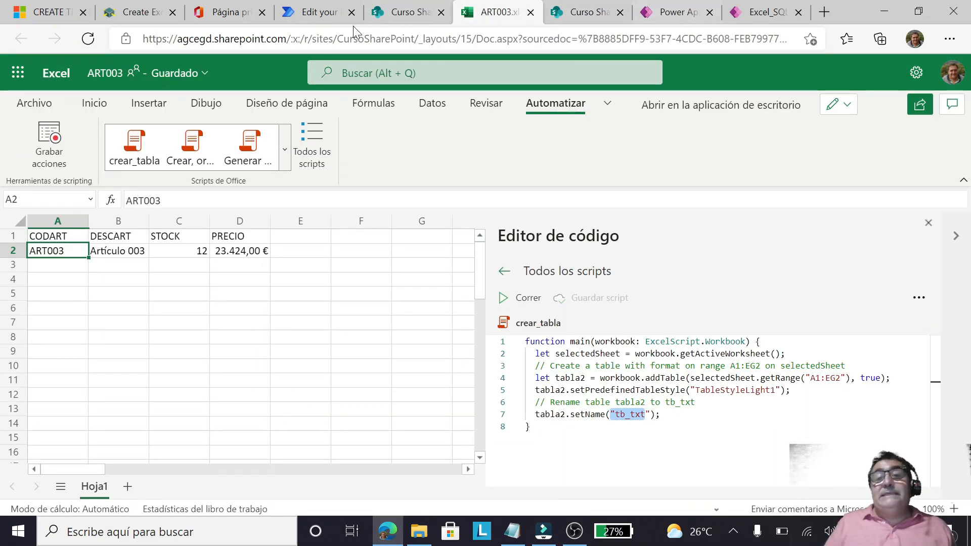
left_click(324, 12)
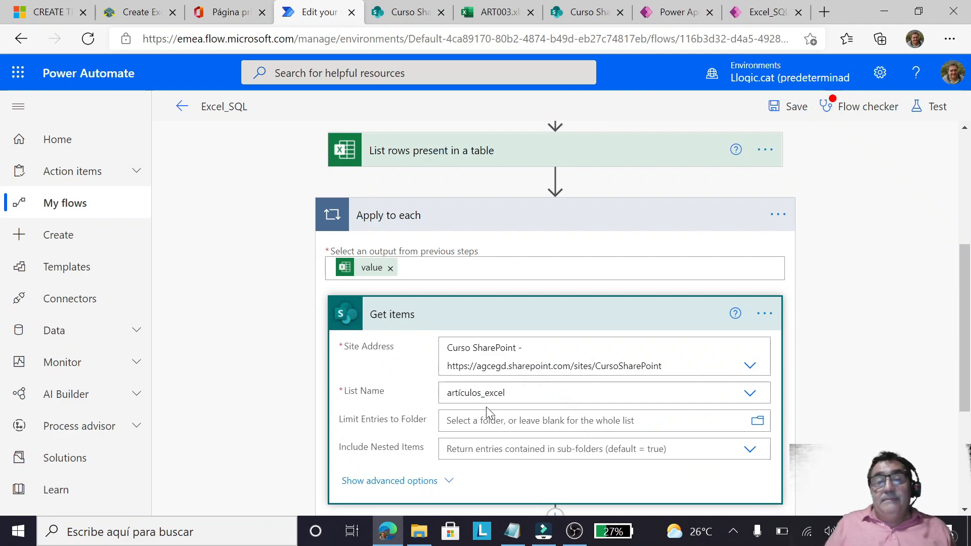
Step: Show the advanced options of Get items and review the Filter Query that compares Title with the CODART variable
scroll(528, 406, "down", 2)
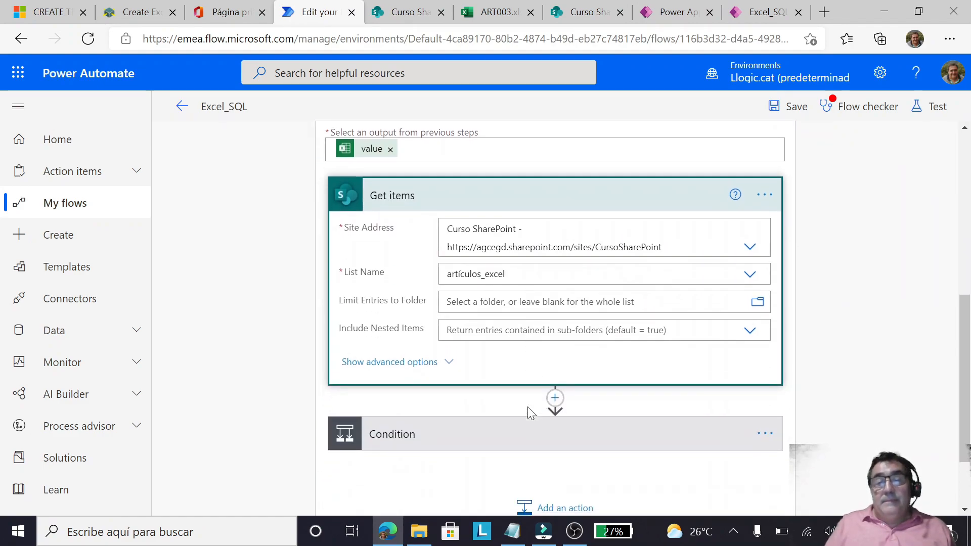
left_click(430, 369)
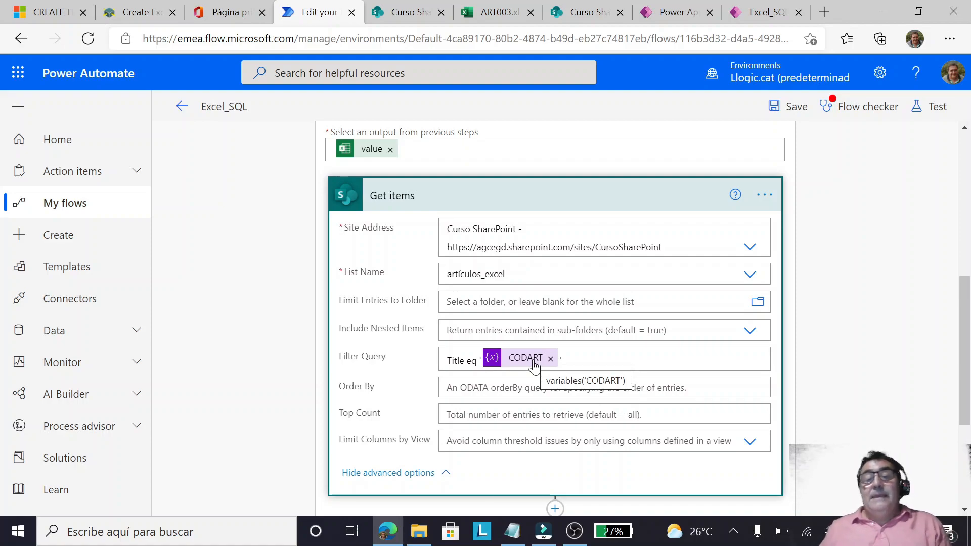
scroll(531, 366, "up", 2)
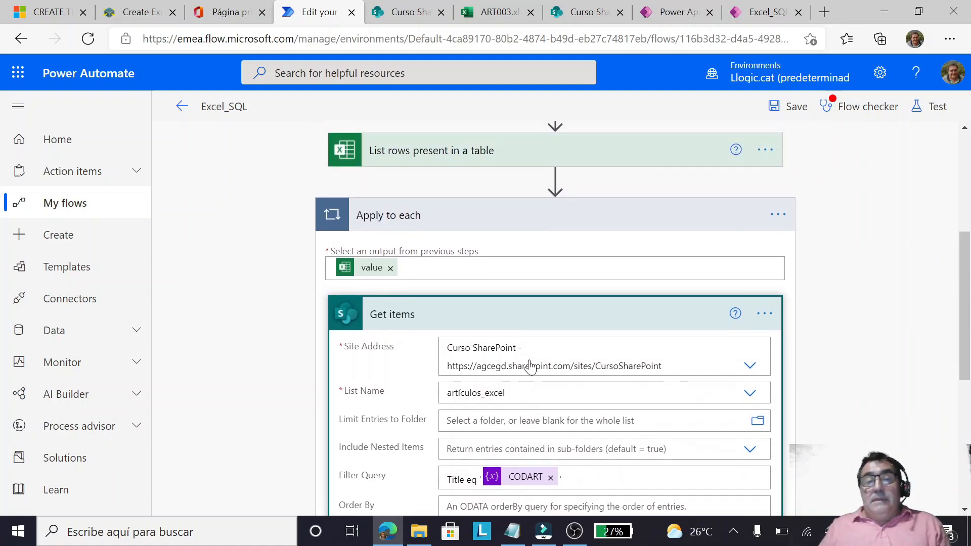
scroll(526, 368, "down", 4)
scroll(526, 368, "up", 3)
scroll(526, 369, "down", 3)
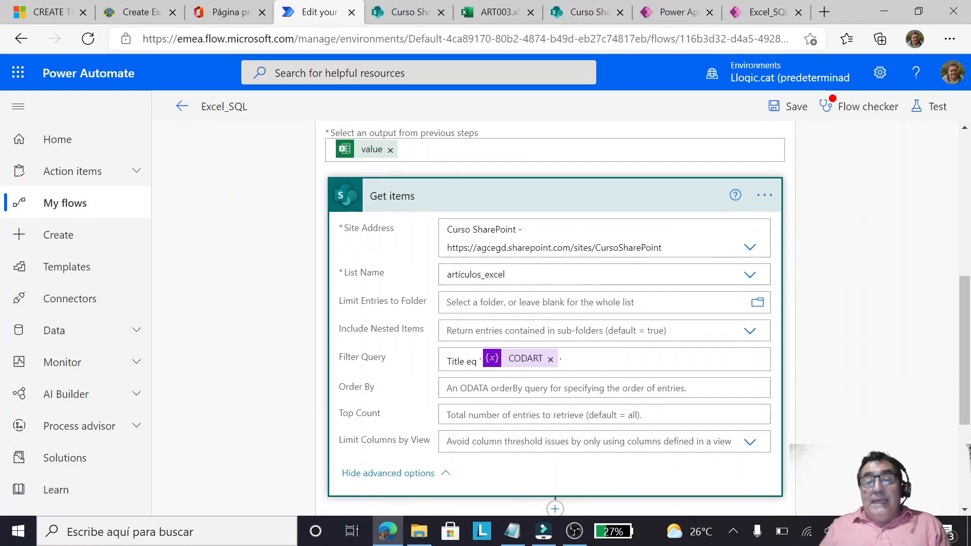
Step: Examine the Title field in the Filter Query against the CODART column of the artículos_excel SharePoint list
left_click(526, 361)
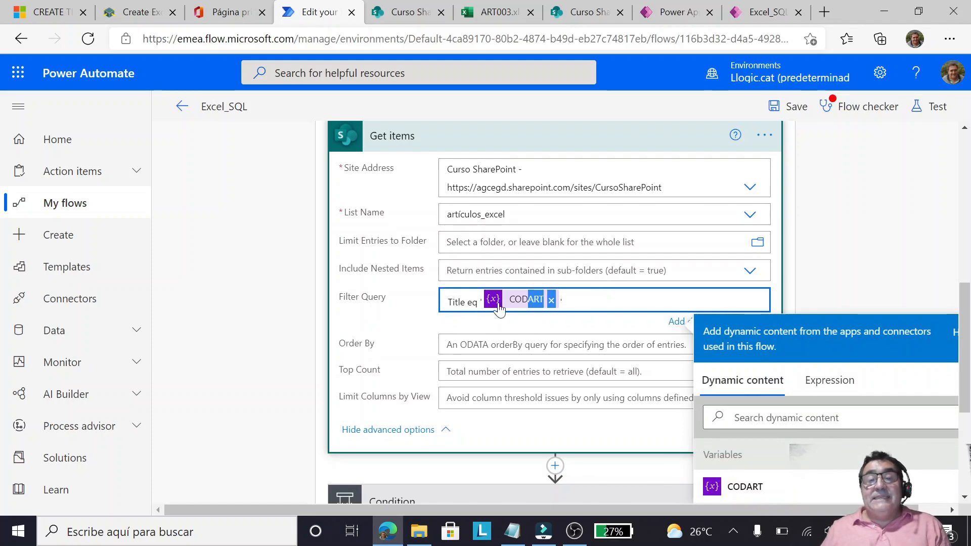
double_click(457, 302)
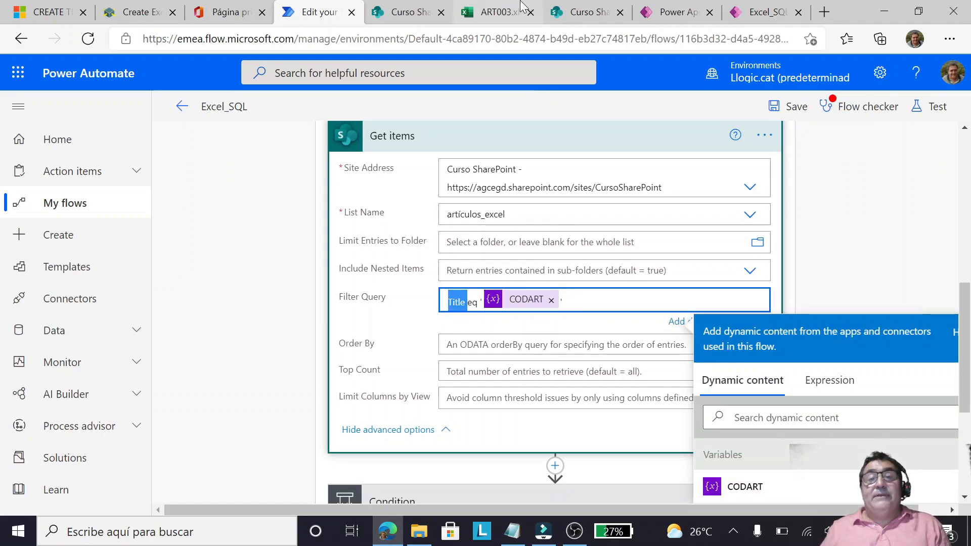
left_click(590, 12)
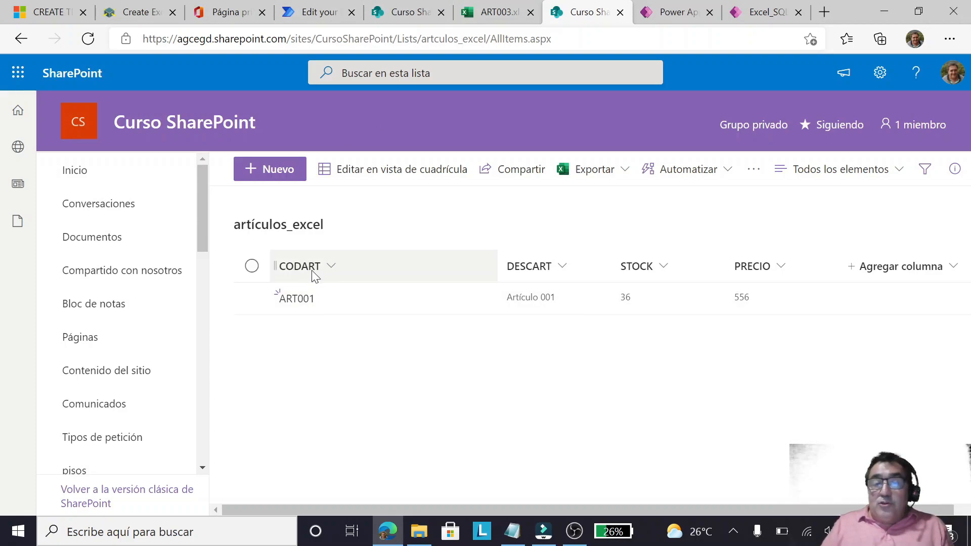
left_click(304, 11)
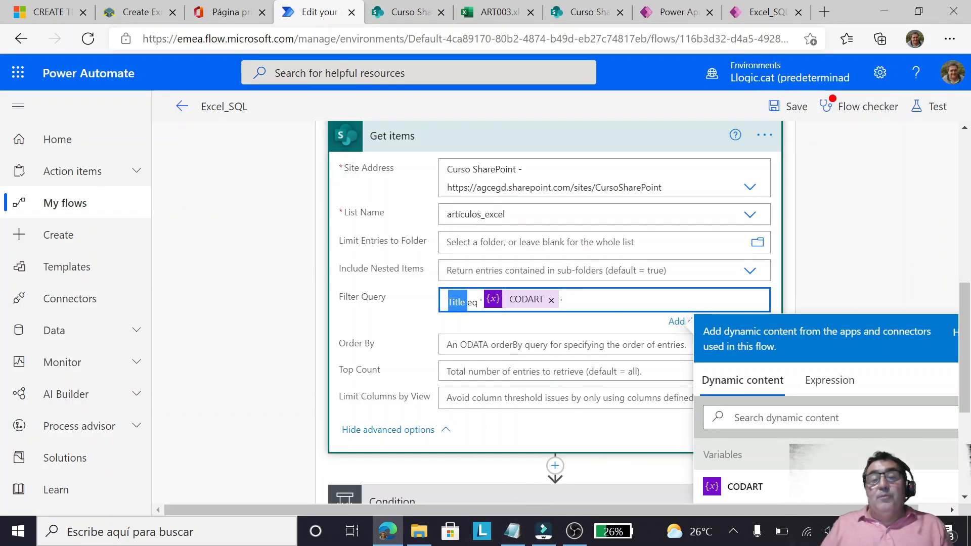
left_click(562, 305)
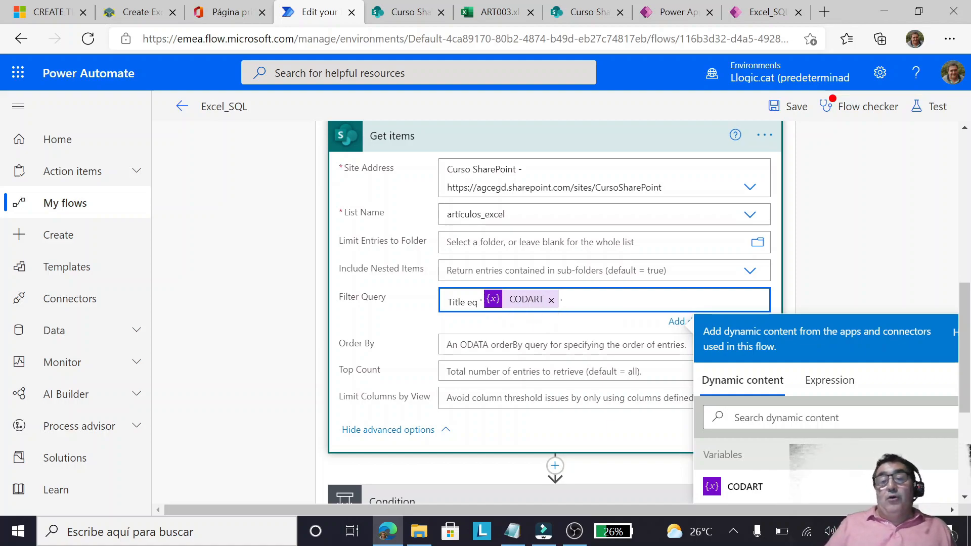
Step: Expand the Condition after Get items and look up its action under the Control connector, without adding a new one
scroll(582, 324, "down", 5)
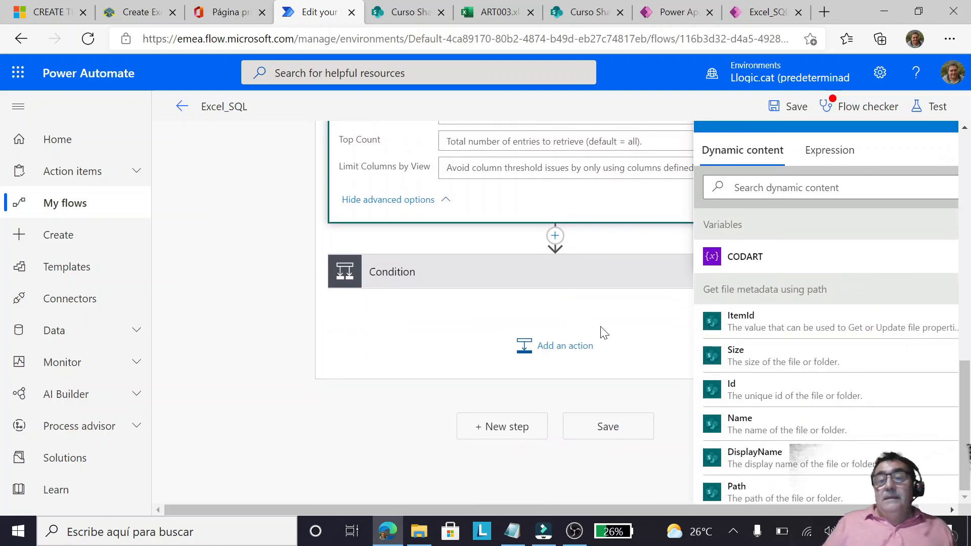
left_click(545, 290)
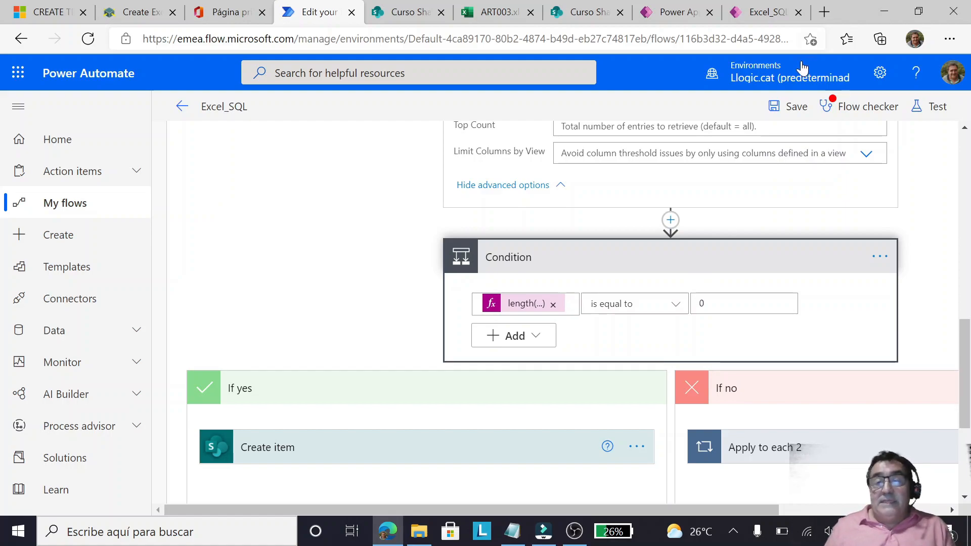
left_click(673, 221)
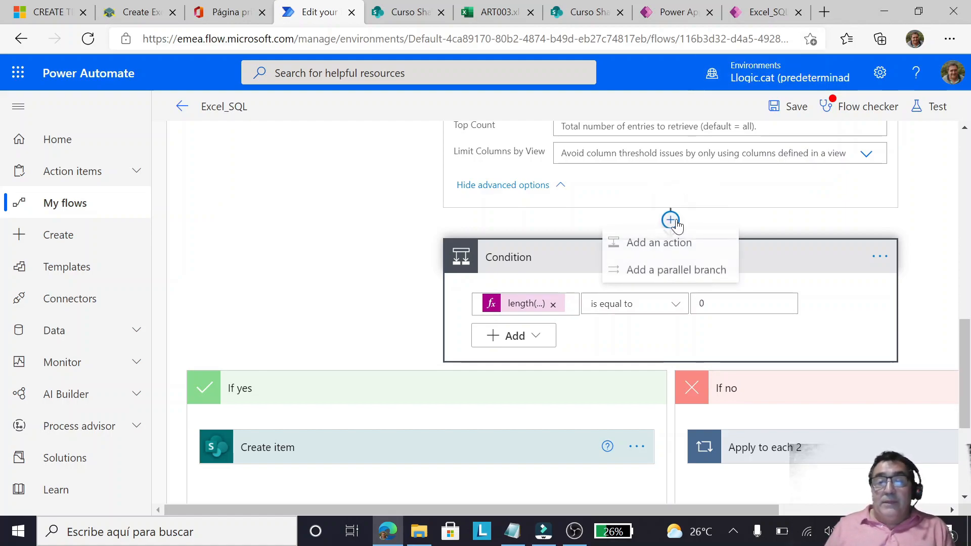
left_click(667, 244)
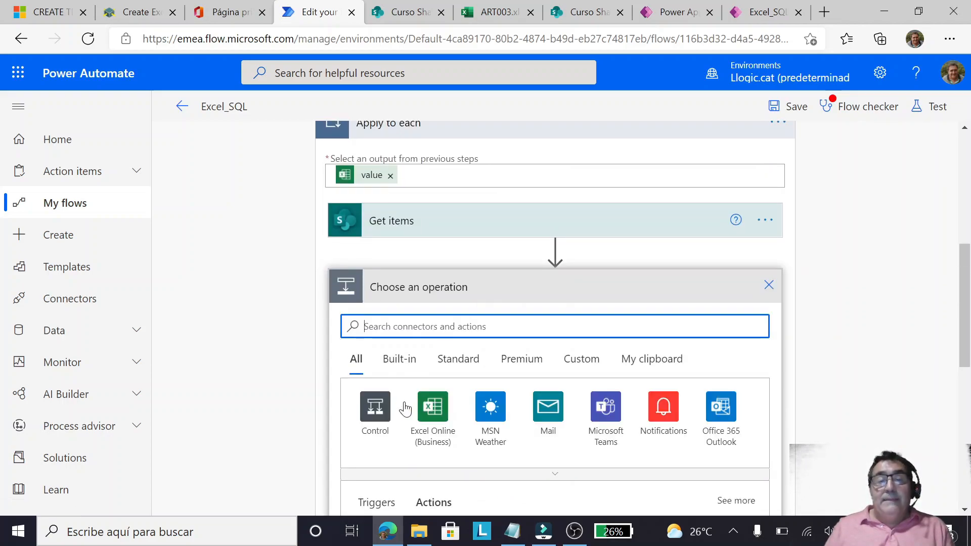
left_click(377, 412)
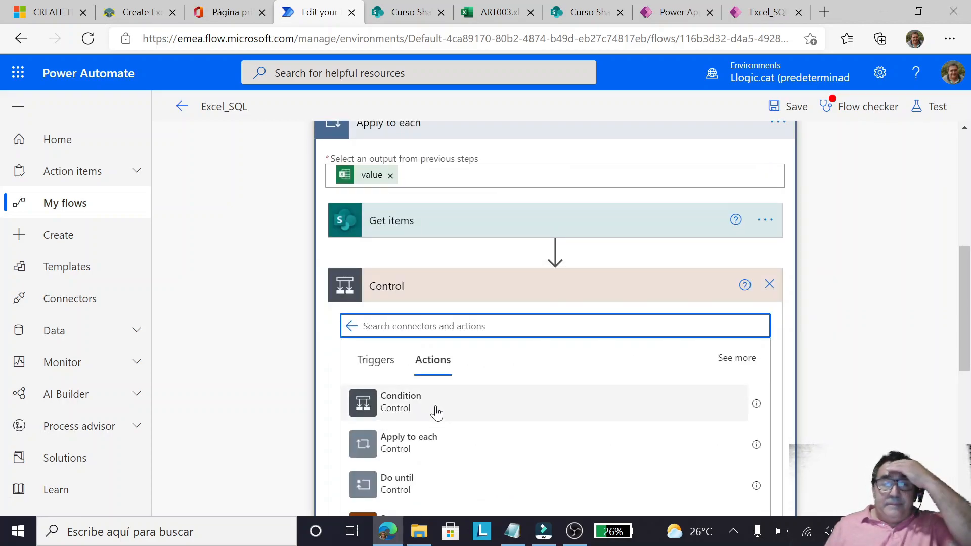
left_click(410, 402)
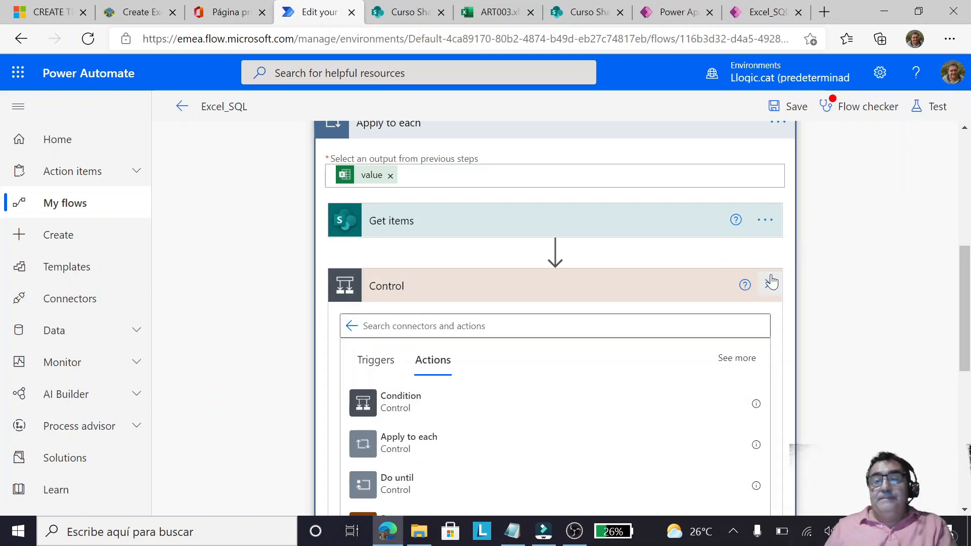
left_click(466, 336)
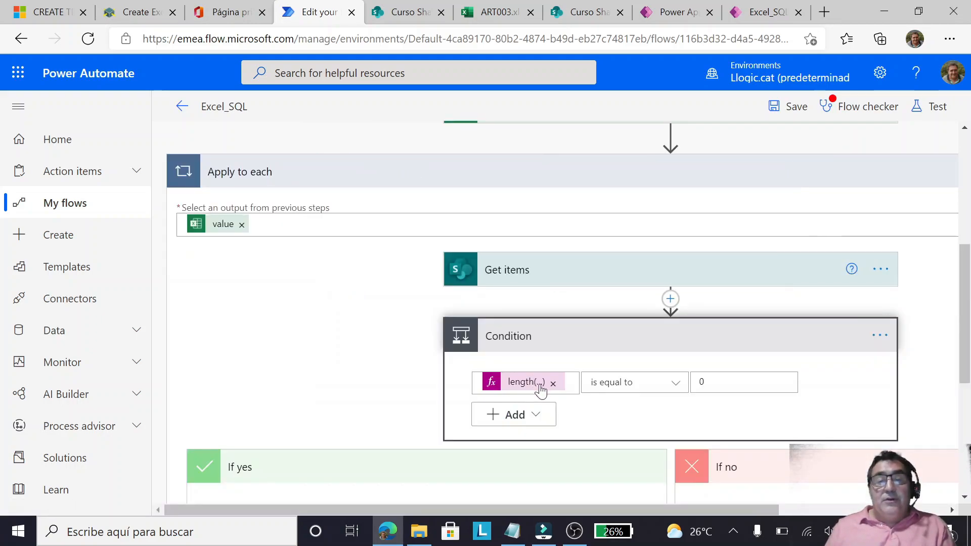
Step: Open the length expression on the Condition's left side and copy its whole text
left_click(523, 382)
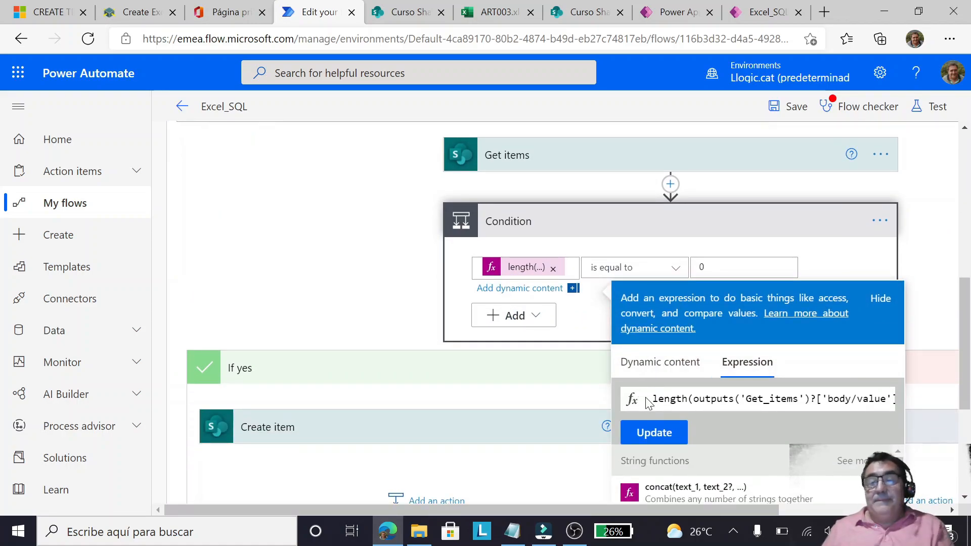
left_click_drag(654, 398, 919, 406)
key("ctrl+c")
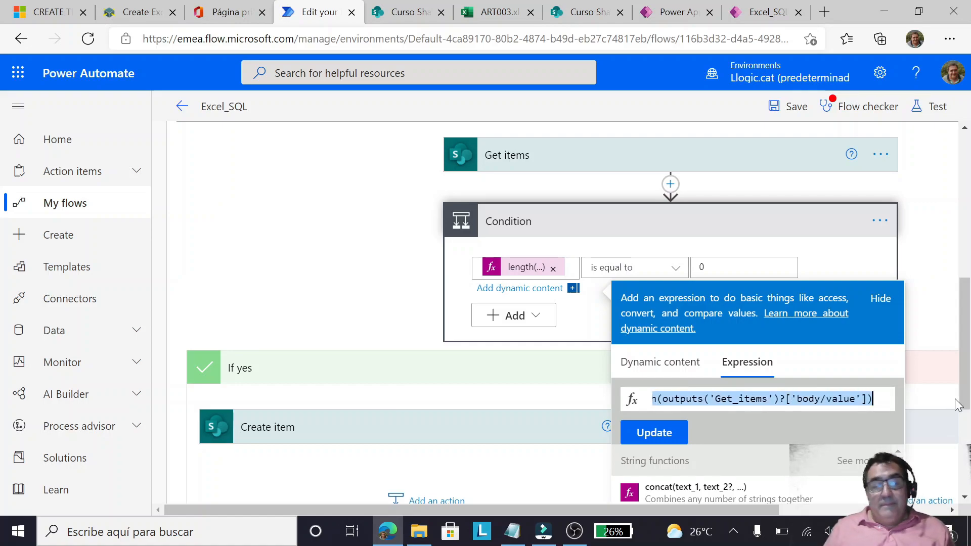
Step: Paste the copied expression length(outputs('Get_items')?['body/value']) into a new Notepad note, keep the note open and return to the flow
left_click(29, 539)
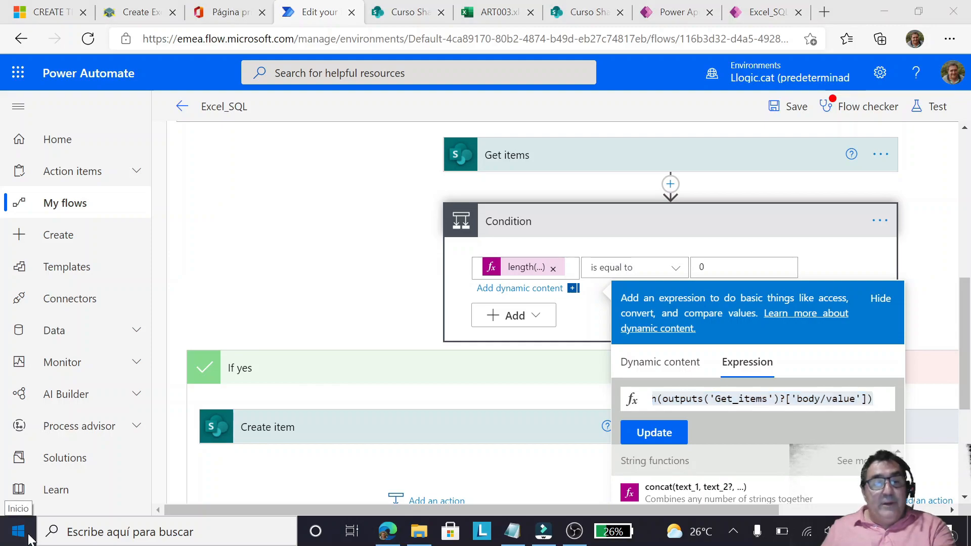
type("not")
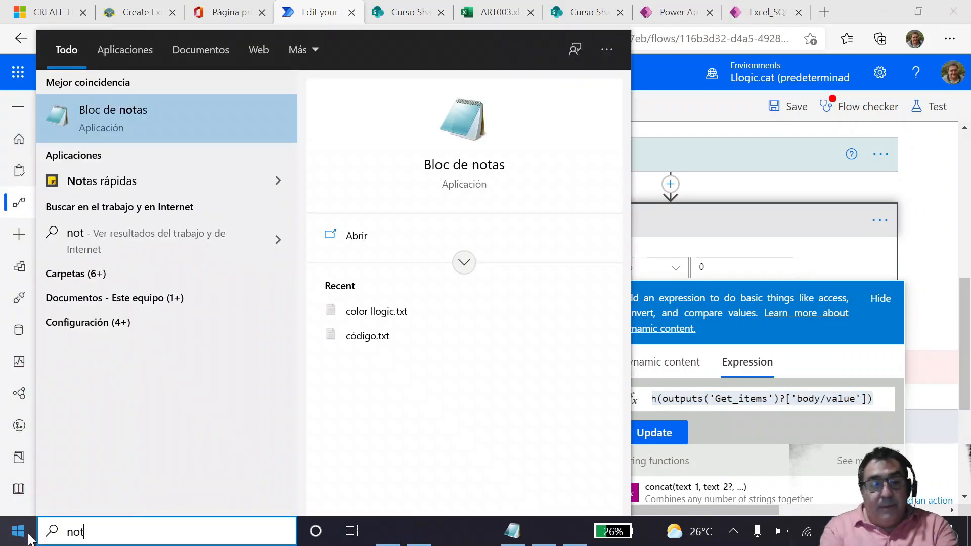
left_click(161, 101)
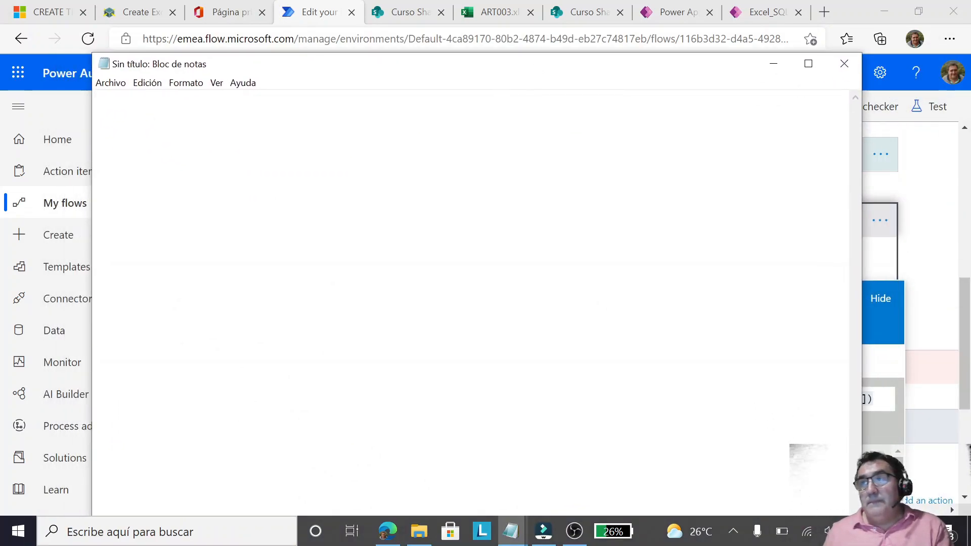
key("ctrl+v")
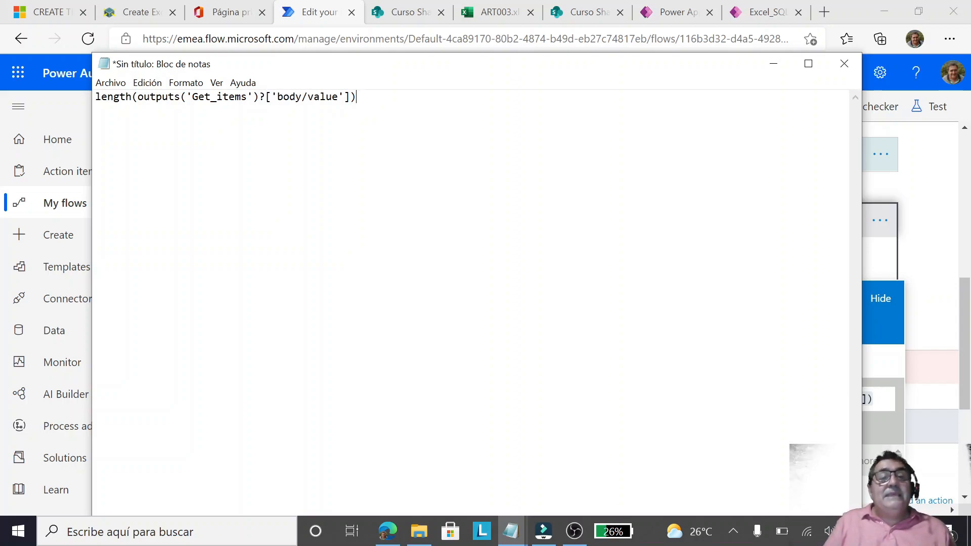
left_click_drag(409, 73, 491, 359)
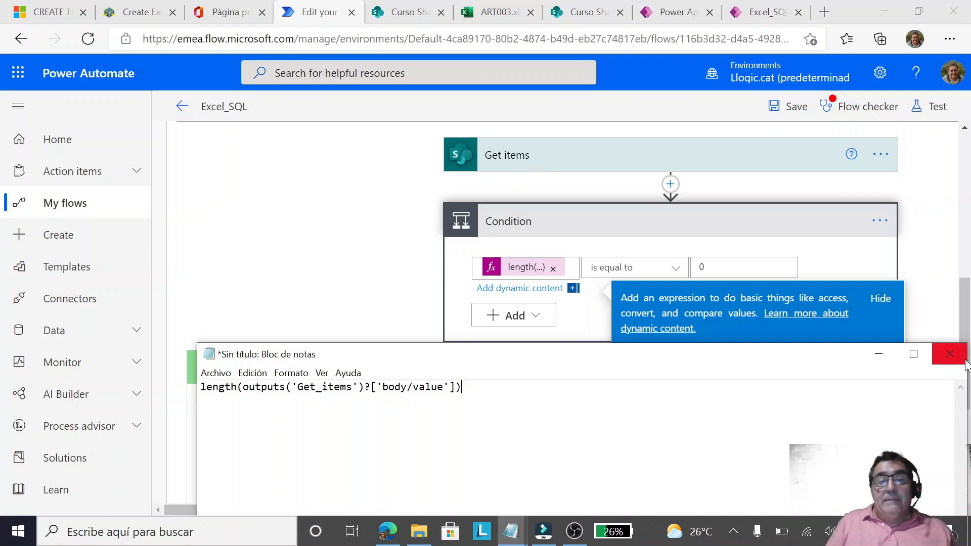
left_click(949, 354)
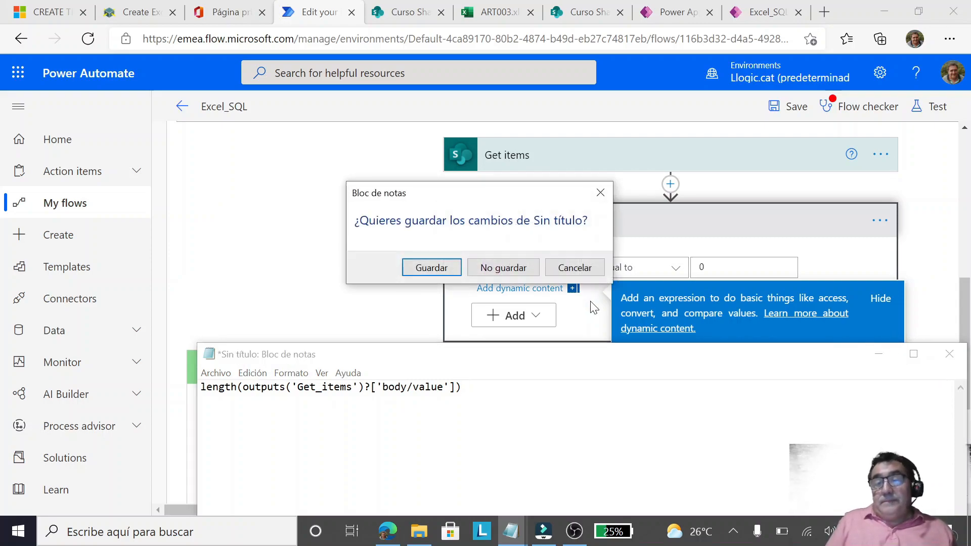
left_click(556, 268)
left_click(880, 354)
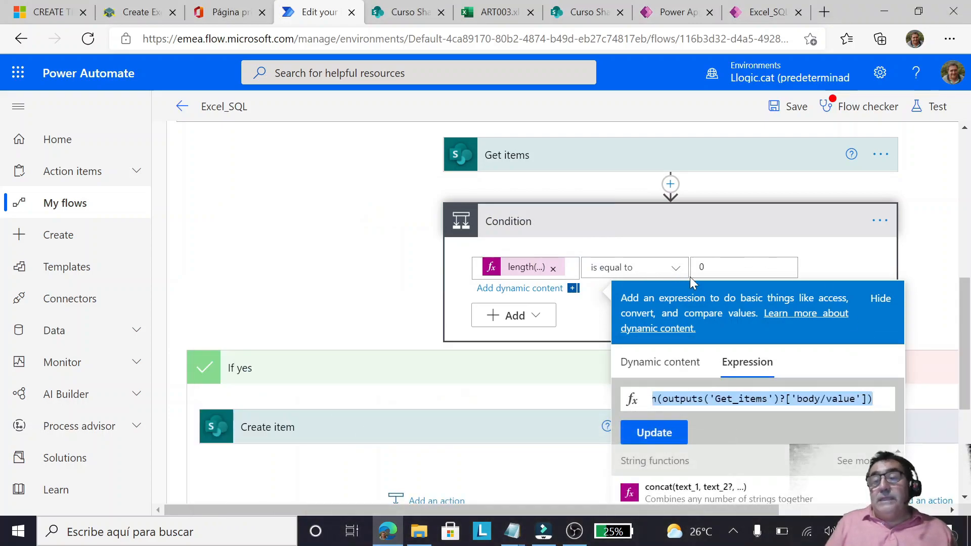
Step: Close the expression editor, then expand Create item in the If yes branch and review its Title, DESCART, STOCK and PRECIO fields
left_click(855, 266)
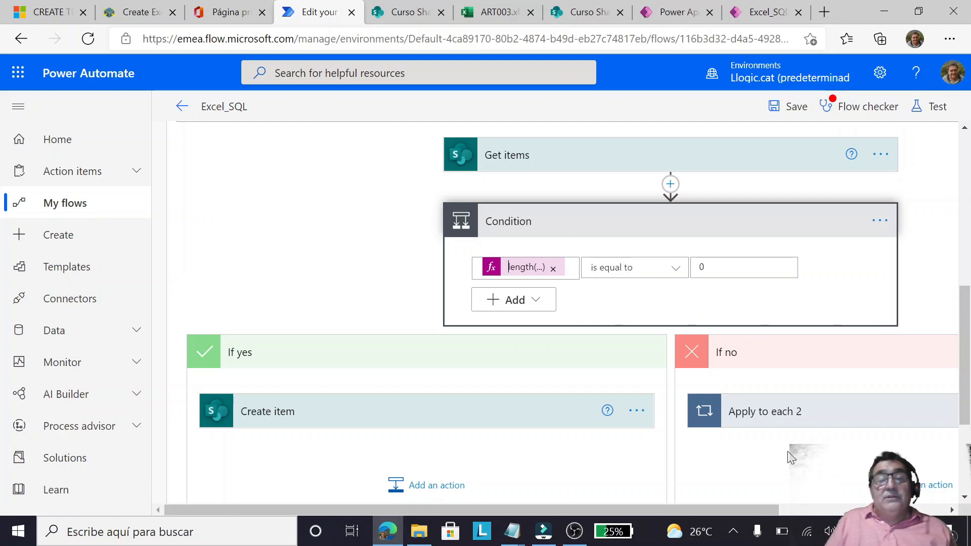
scroll(555, 324, "down", 2)
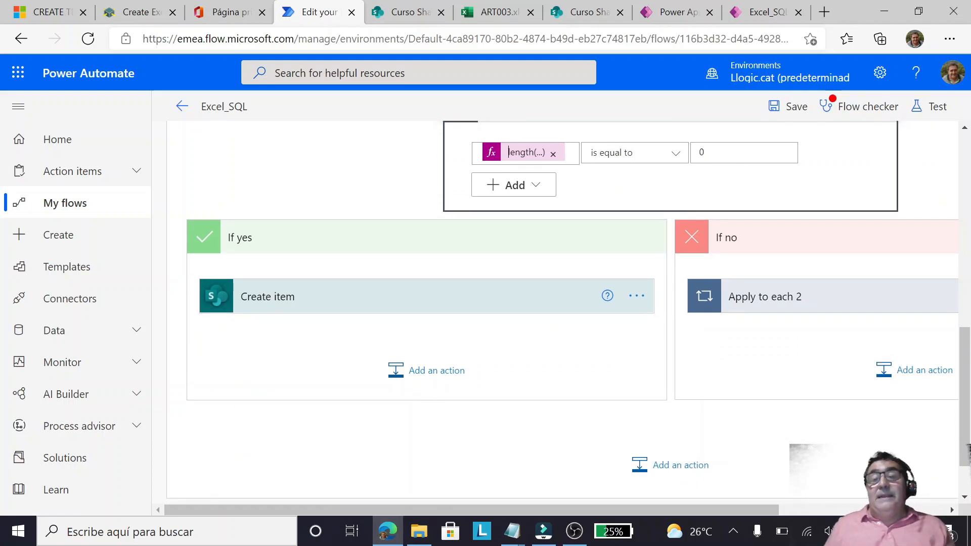
scroll(583, 171, "up", 1)
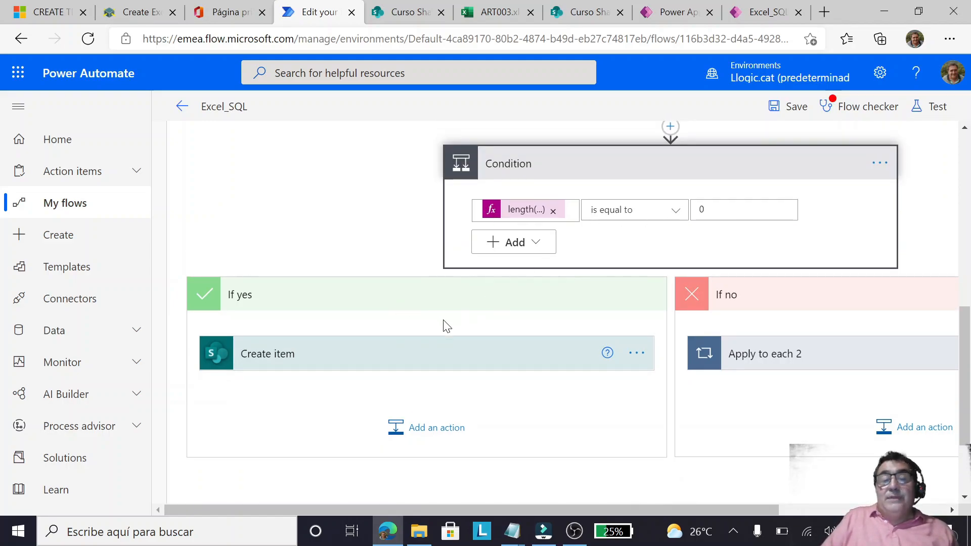
left_click(373, 364)
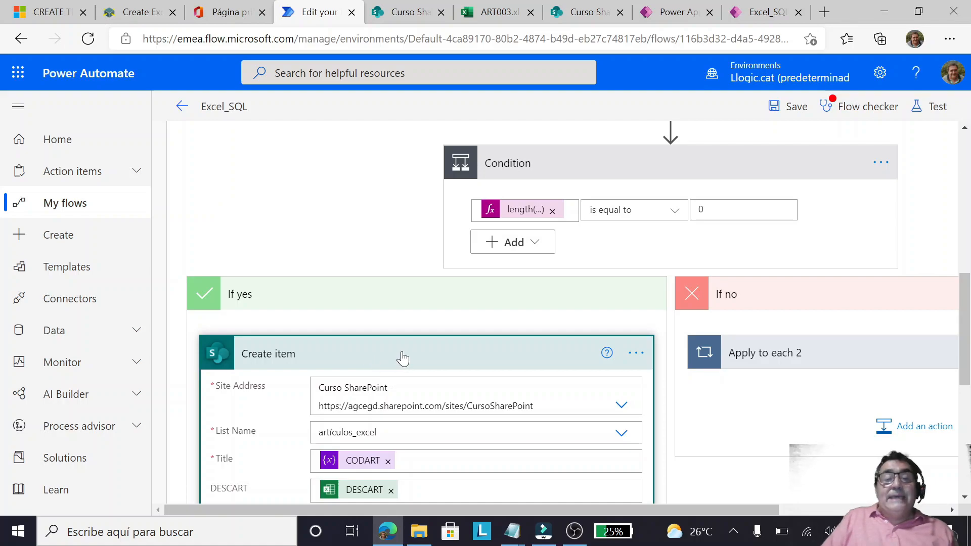
scroll(403, 358, "down", 2)
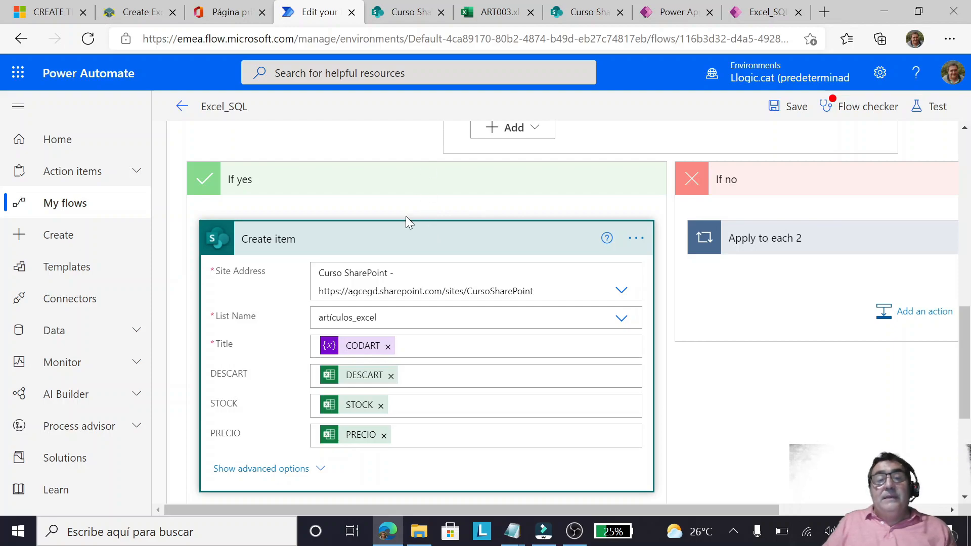
left_click(418, 187)
left_click(408, 190)
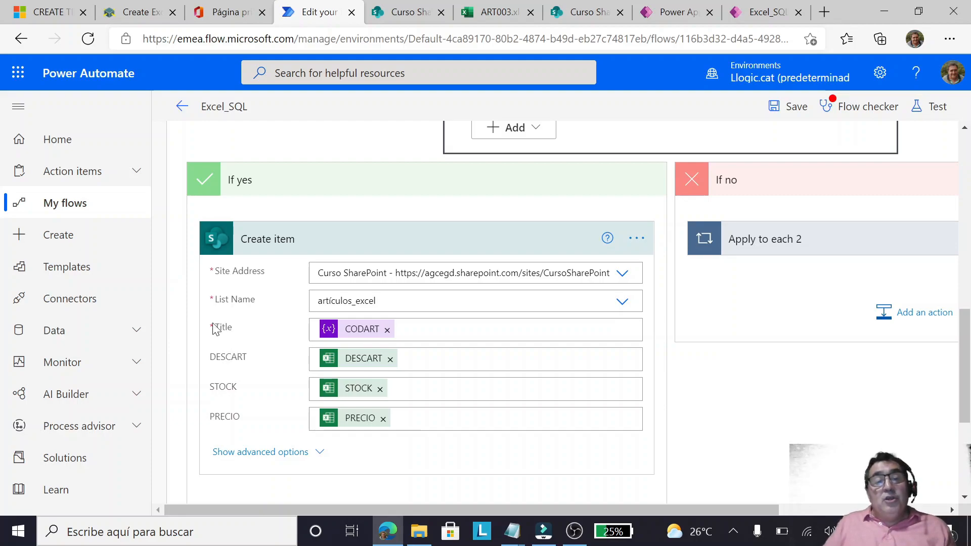
left_click_drag(221, 385, 221, 417)
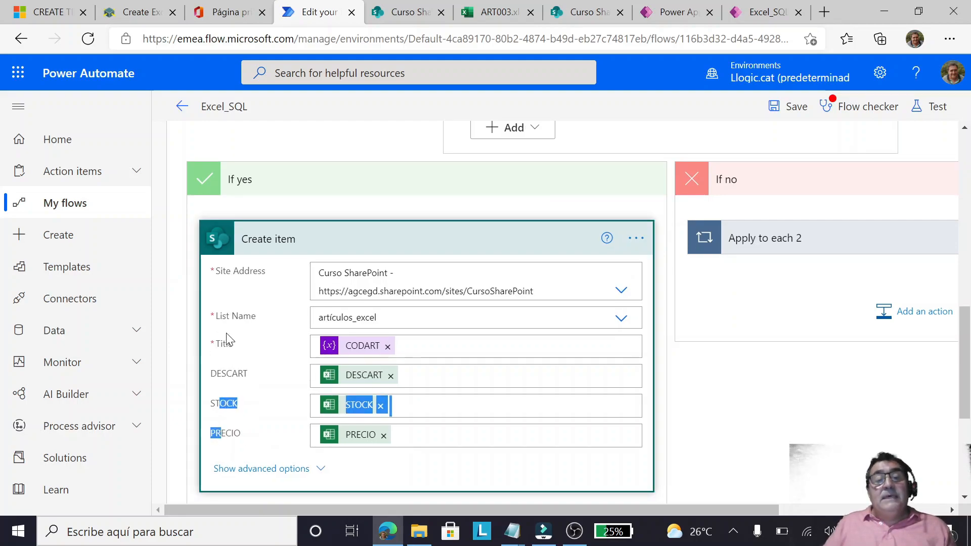
left_click(263, 345)
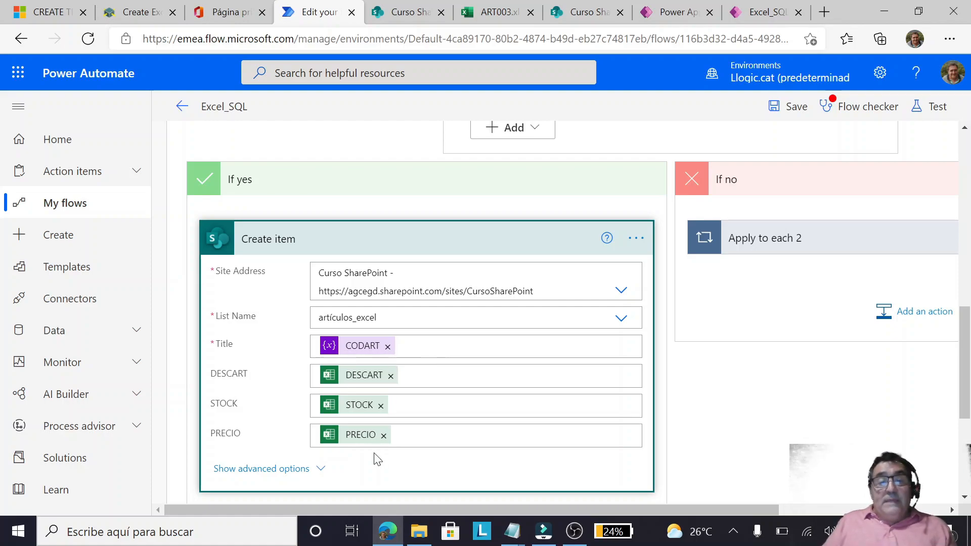
Step: Expand Apply to each 2 in the Condition's If no branch, along with the Update item action inside it
scroll(379, 450, "down", 5)
scroll(383, 436, "up", 3)
scroll(385, 438, "up", 3)
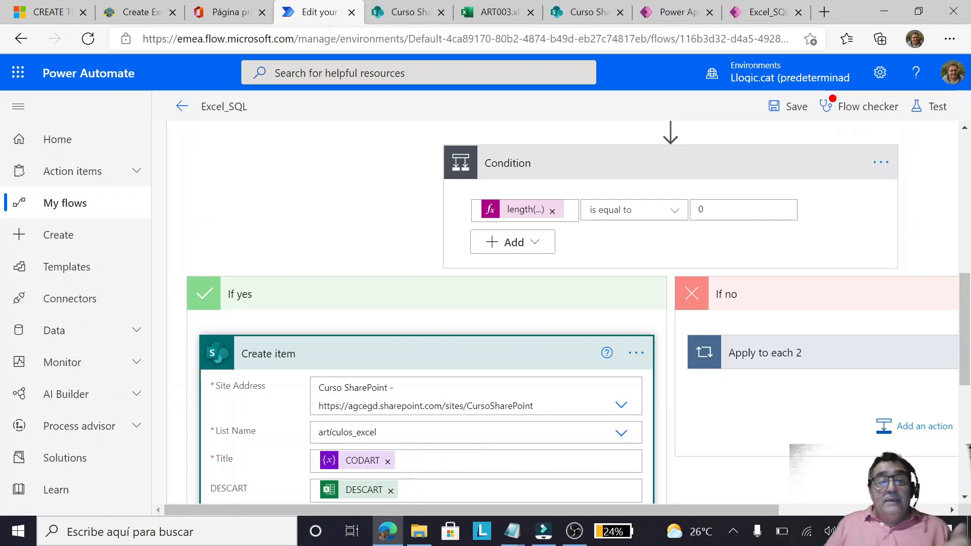
scroll(405, 493, "up", 2)
scroll(406, 493, "down", 2)
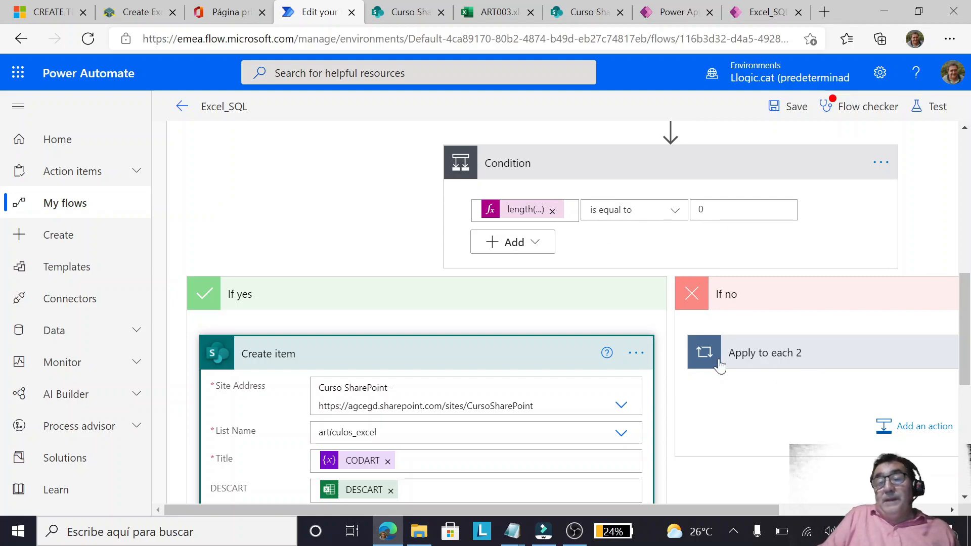
left_click(820, 354)
scroll(825, 357, "down", 3)
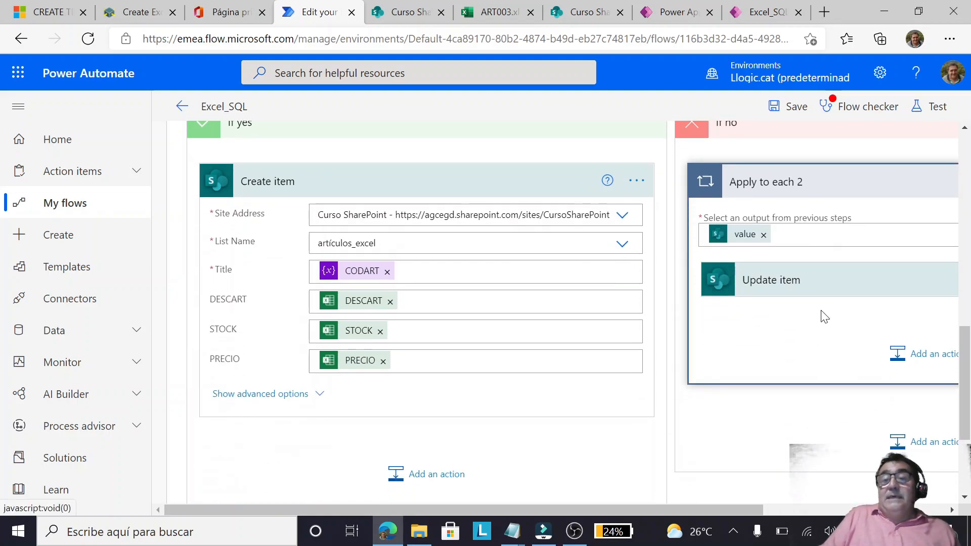
scroll(664, 274, "up", 3)
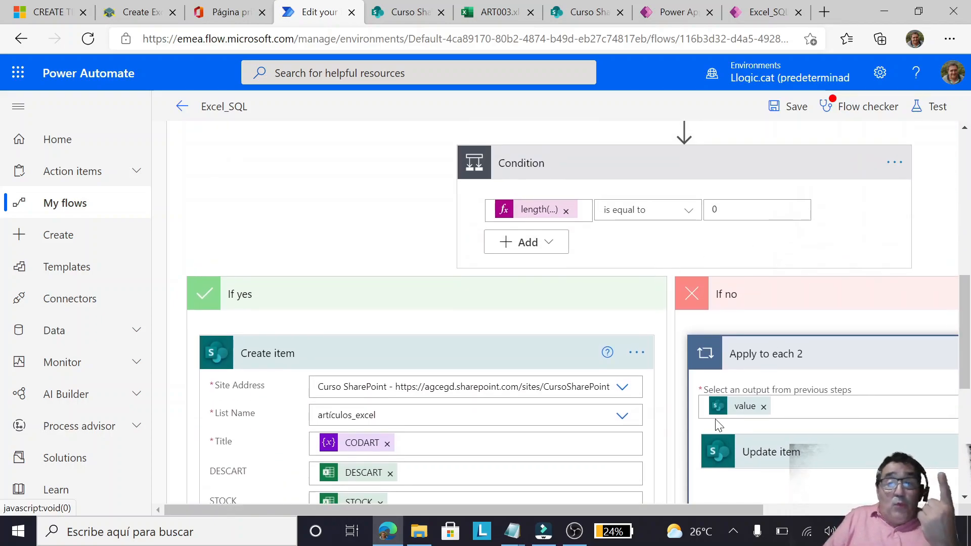
left_click(778, 469)
scroll(837, 307, "down", 5)
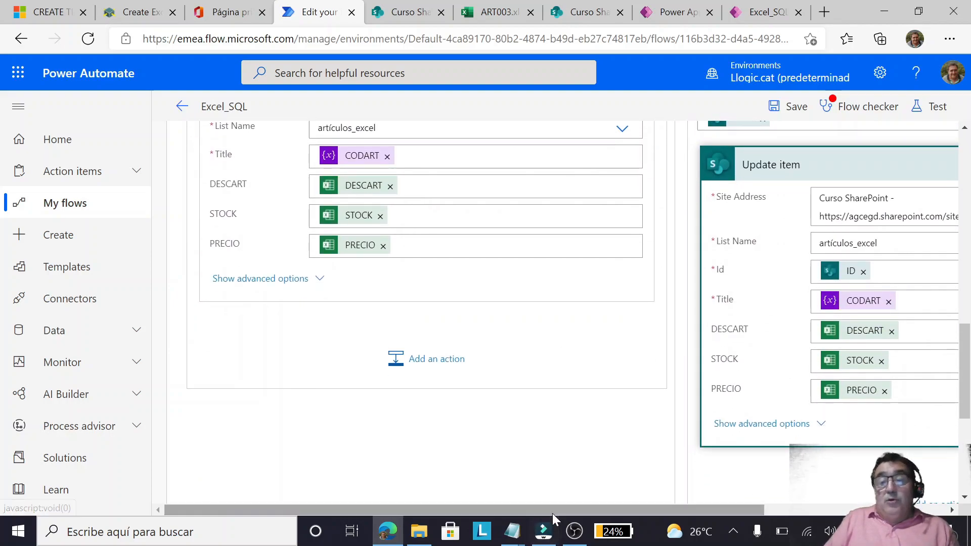
Step: Examine the input of Apply to each 2 and the Id, Title, DESCART, STOCK and PRECIO fields of Update item
left_click_drag(563, 511, 688, 510)
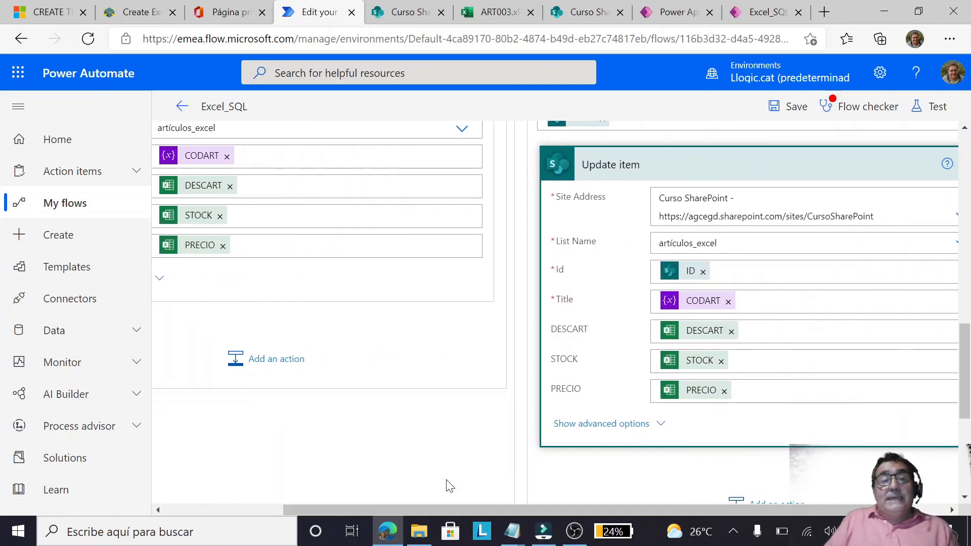
left_click_drag(429, 509, 324, 510)
scroll(373, 427, "up", 3)
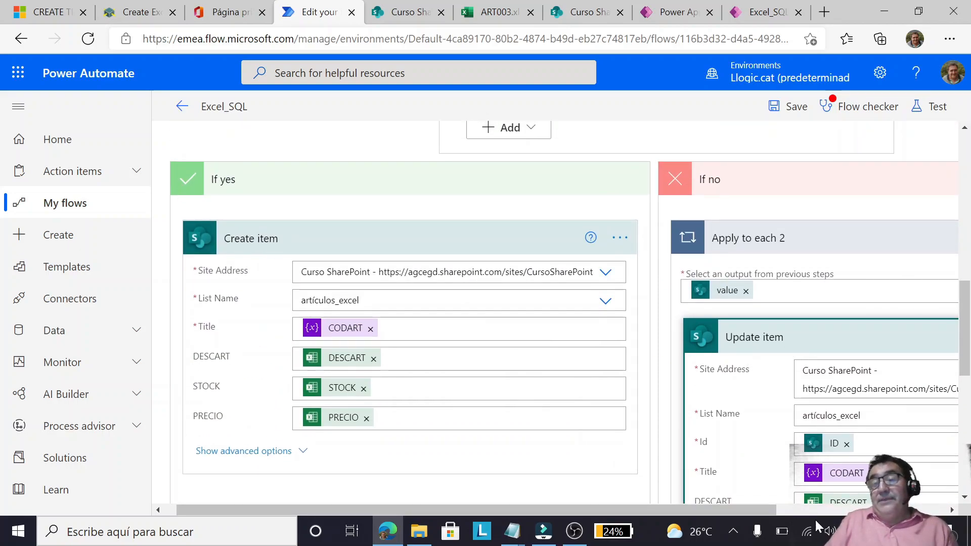
left_click_drag(772, 513, 906, 514)
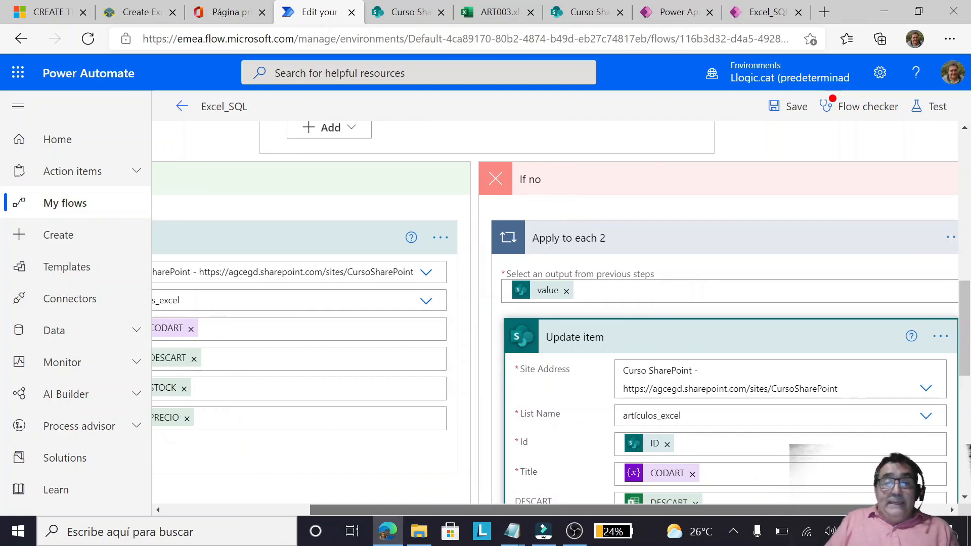
scroll(544, 347, "up", 2)
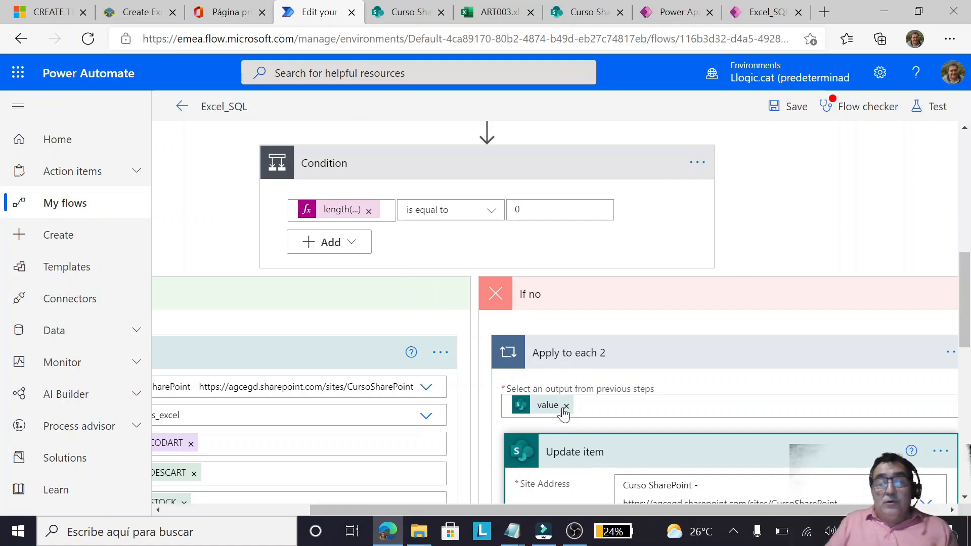
scroll(622, 442, "down", 1)
scroll(622, 442, "down", 2)
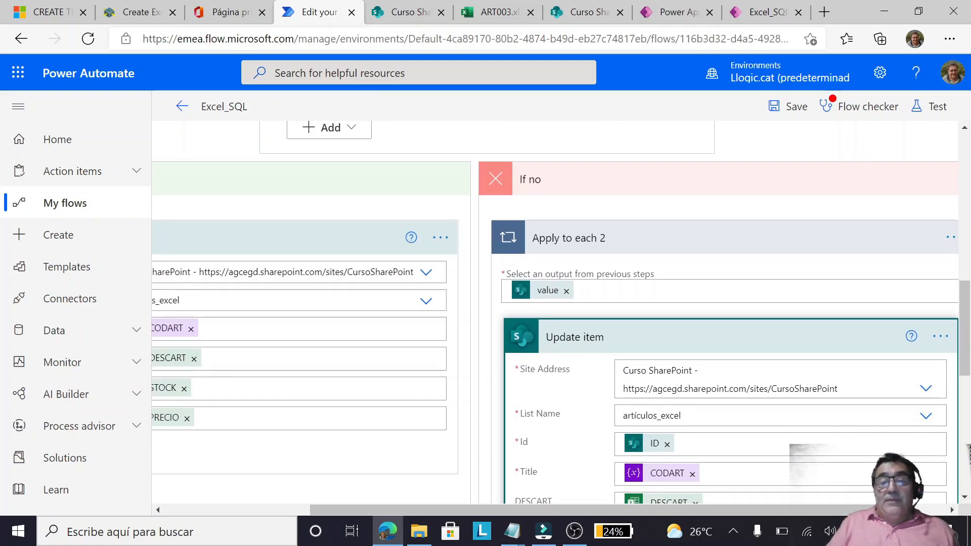
scroll(621, 442, "down", 1)
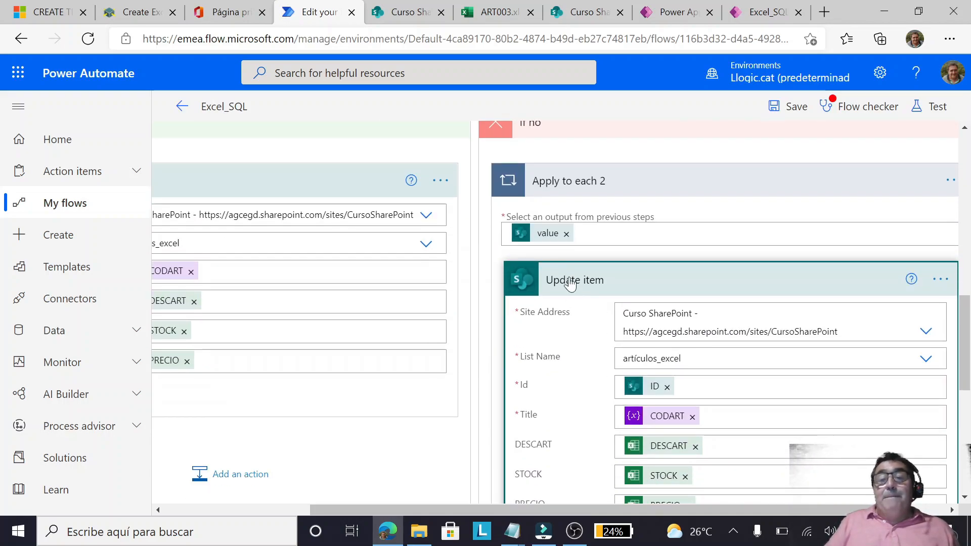
scroll(605, 464, "down", 1)
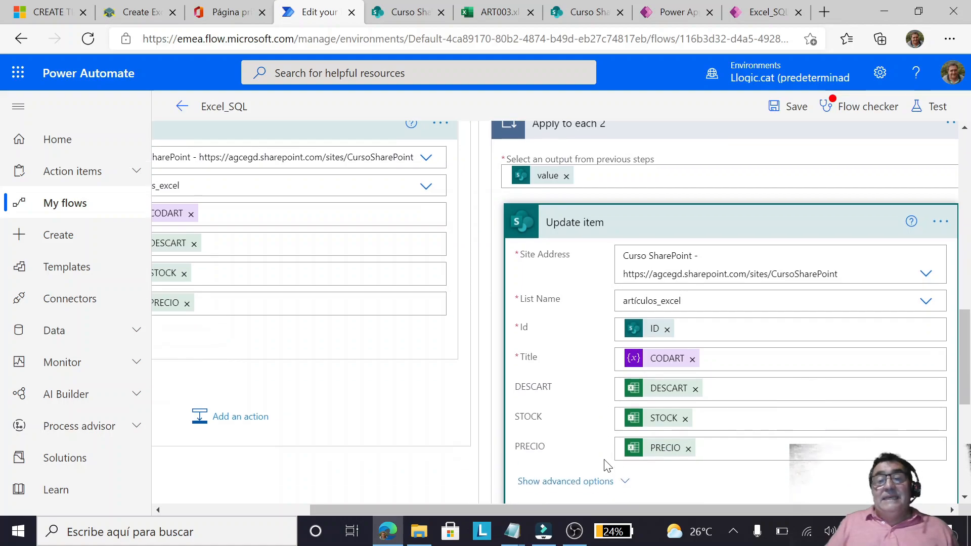
scroll(607, 466, "down", 1)
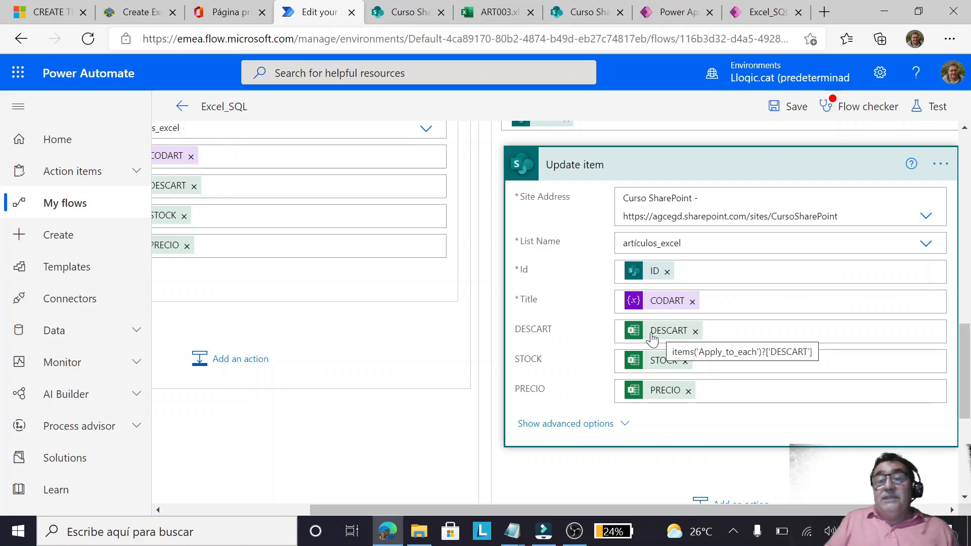
Step: Inspect the dynamic content behind Update item's DESCART and Id fields and trace DESCART back to the List rows present in a table action
left_click(784, 332)
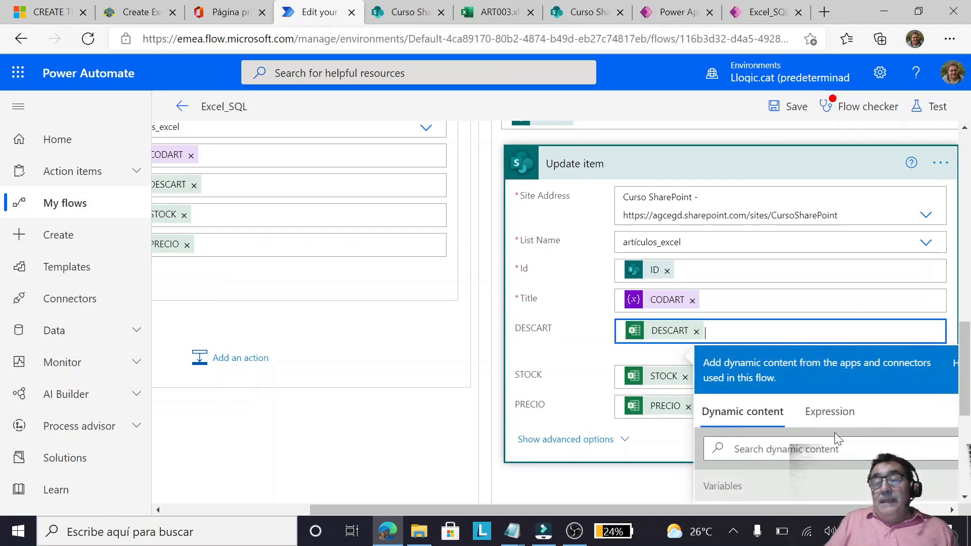
scroll(837, 441, "down", 5)
scroll(873, 396, "up", 9)
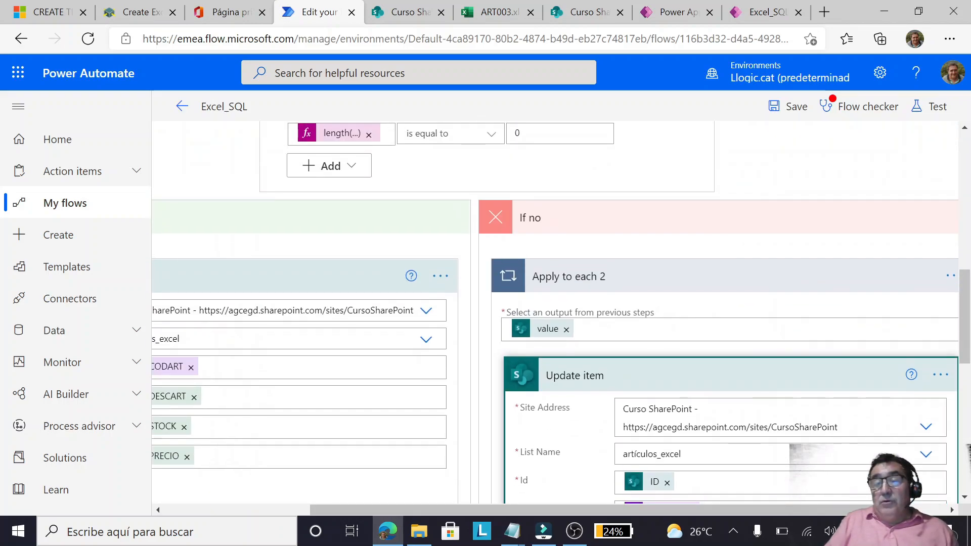
scroll(719, 313, "down", 3)
left_click(668, 372)
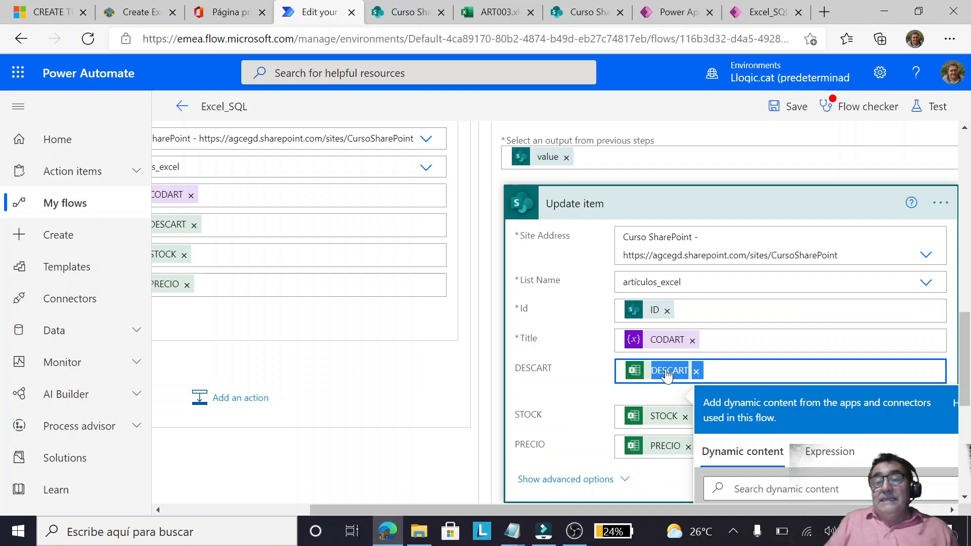
scroll(718, 362, "down", 3)
scroll(698, 361, "up", 3)
left_click(704, 312)
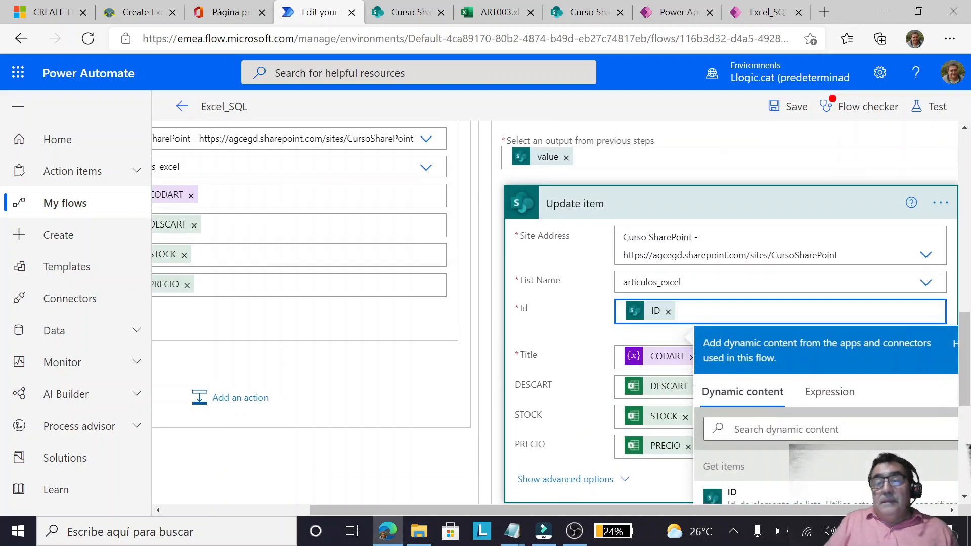
left_click(545, 349)
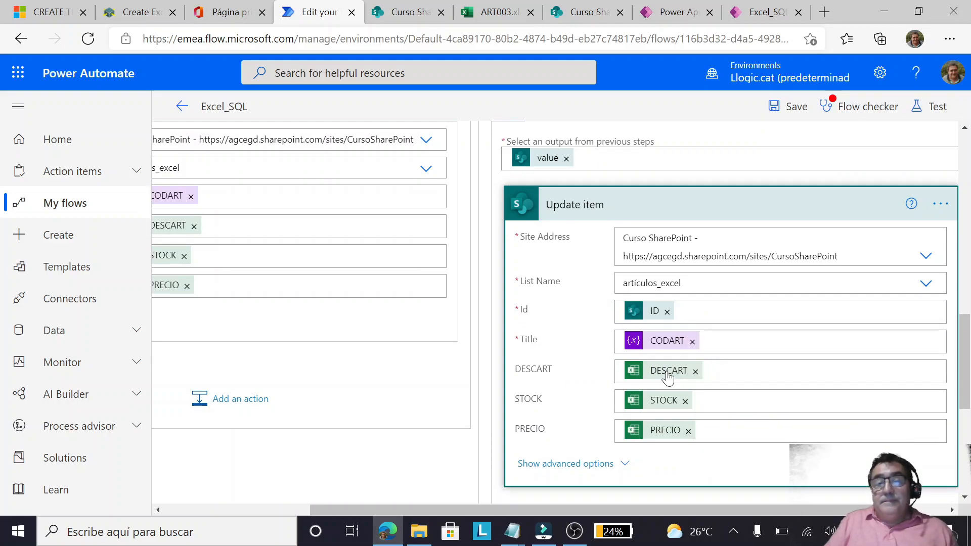
mouse_move(668, 377)
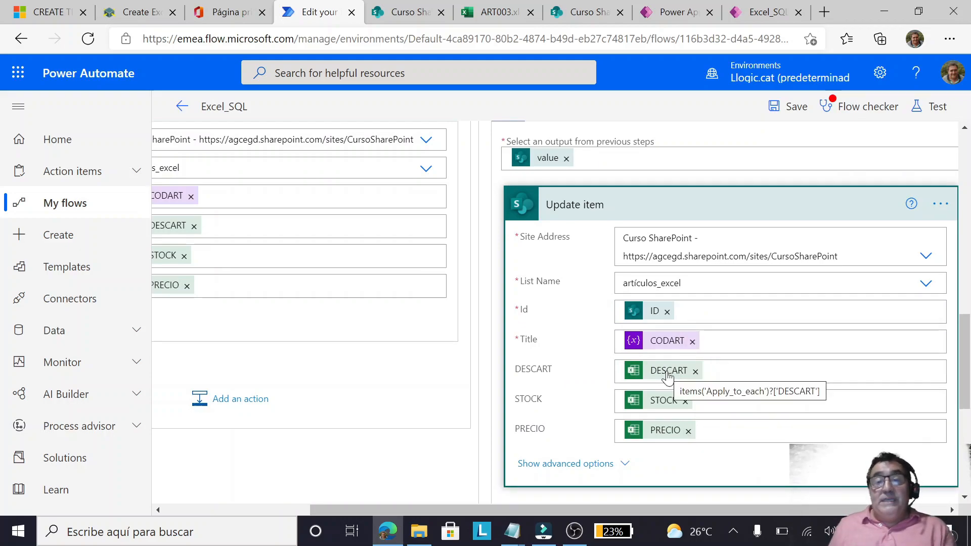
scroll(667, 377, "up", 15)
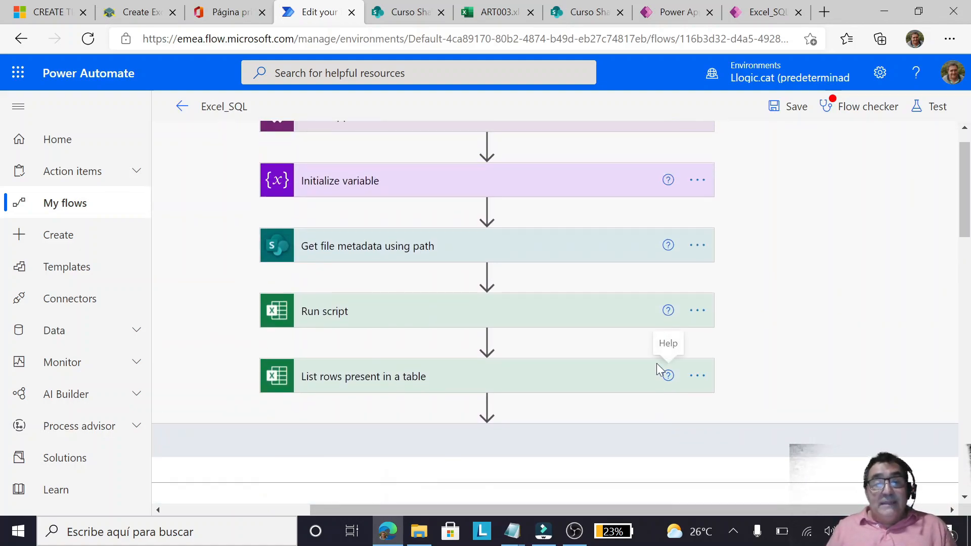
Step: Trace the flow from List rows present in a table through Get items and Condition to the Update item fields
scroll(462, 369, "down", 5)
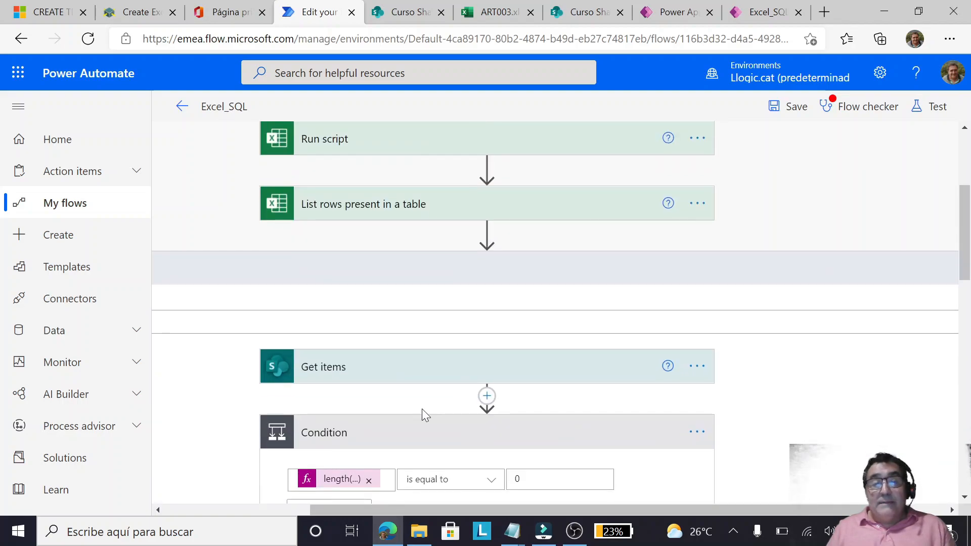
scroll(519, 387, "down", 2)
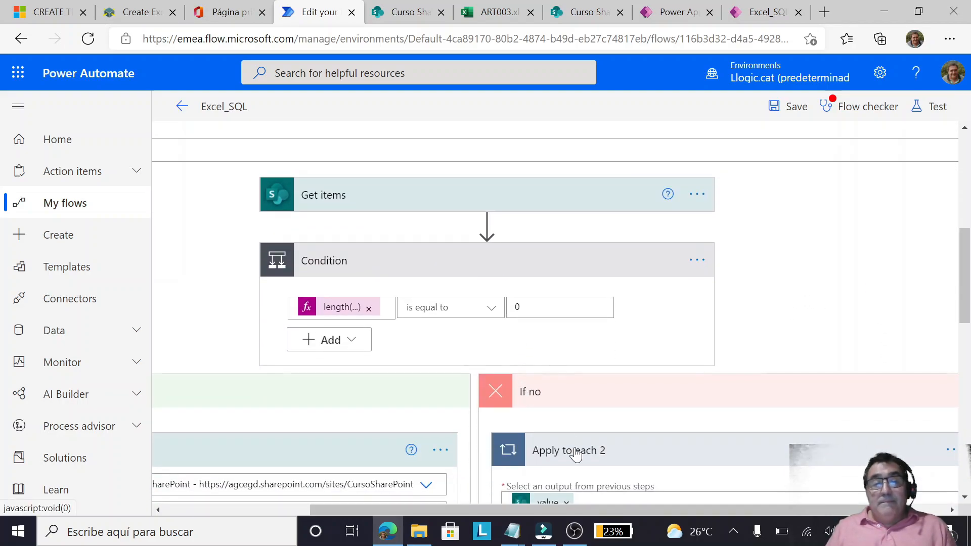
scroll(656, 471, "down", 9)
scroll(754, 468, "up", 3)
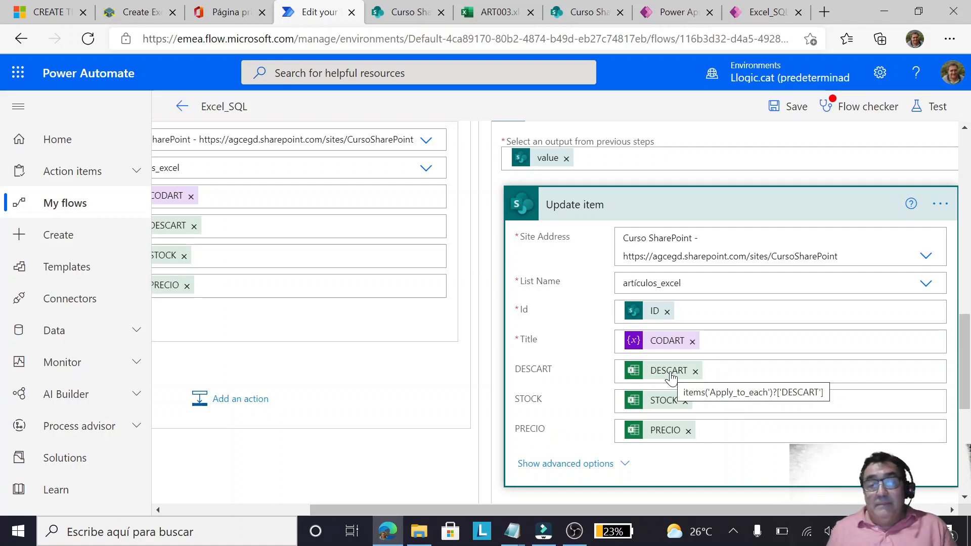
scroll(576, 359, "down", 5)
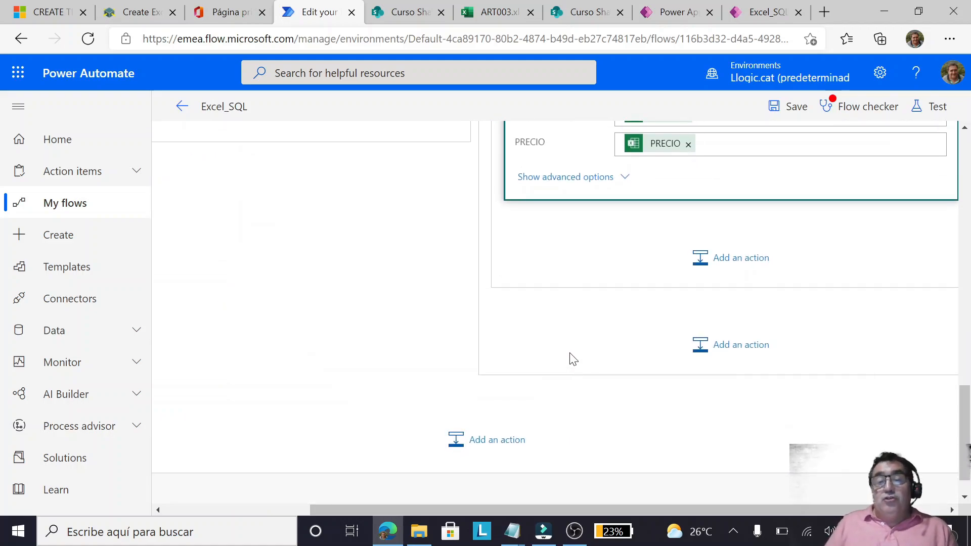
scroll(574, 357, "up", 7)
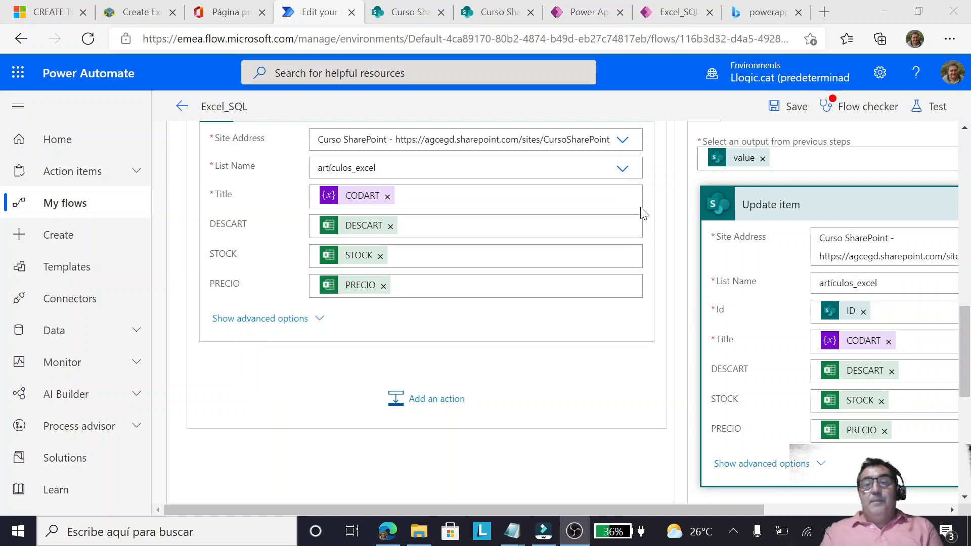
Step: Expand the Respond to a PowerApp or flow action and review its Respuesta output against the Excel_SQL app's article screen
scroll(651, 215, "down", 5)
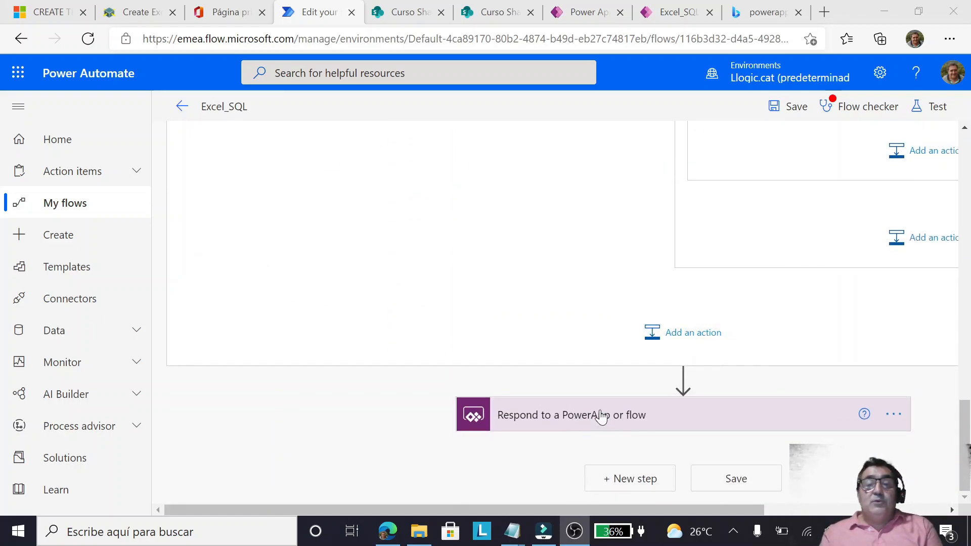
left_click(560, 418)
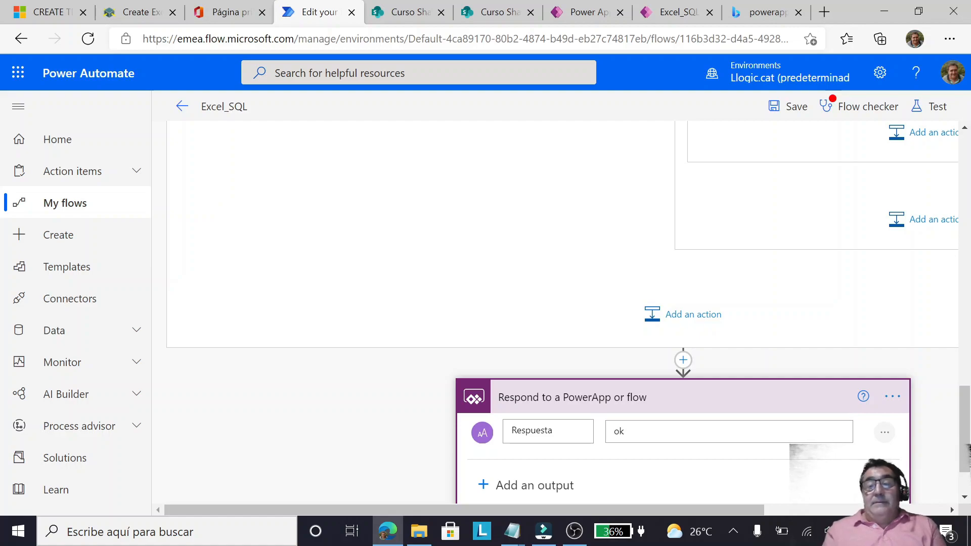
scroll(598, 443, "up", 5)
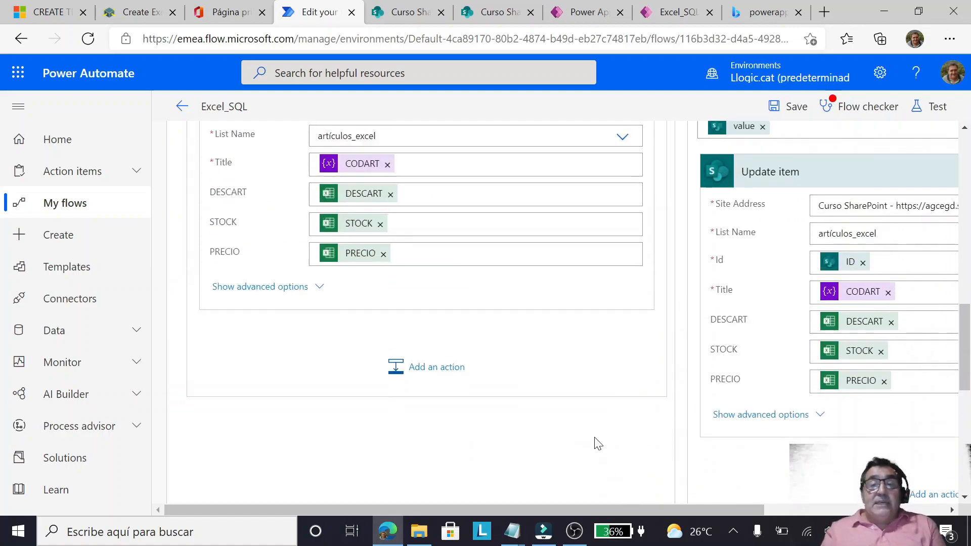
left_click(663, 20)
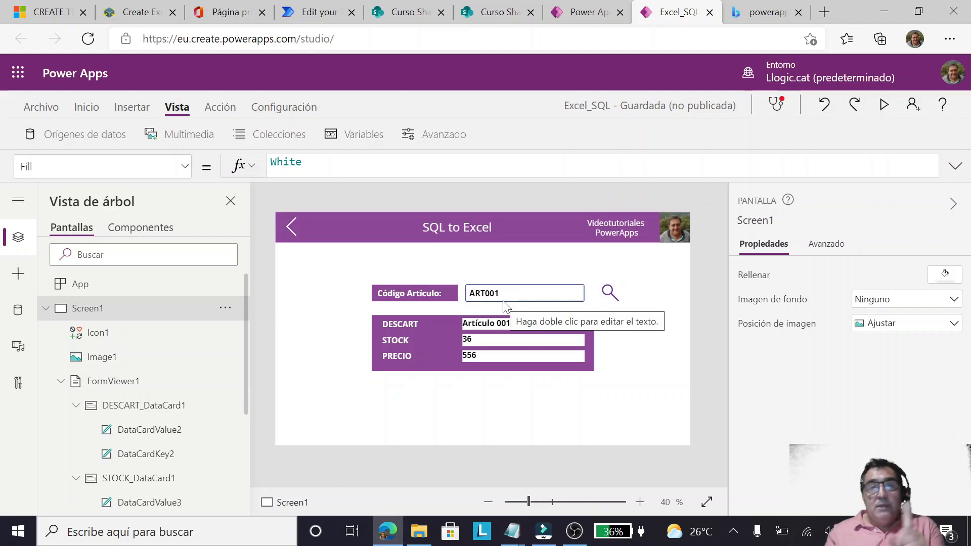
left_click(315, 12)
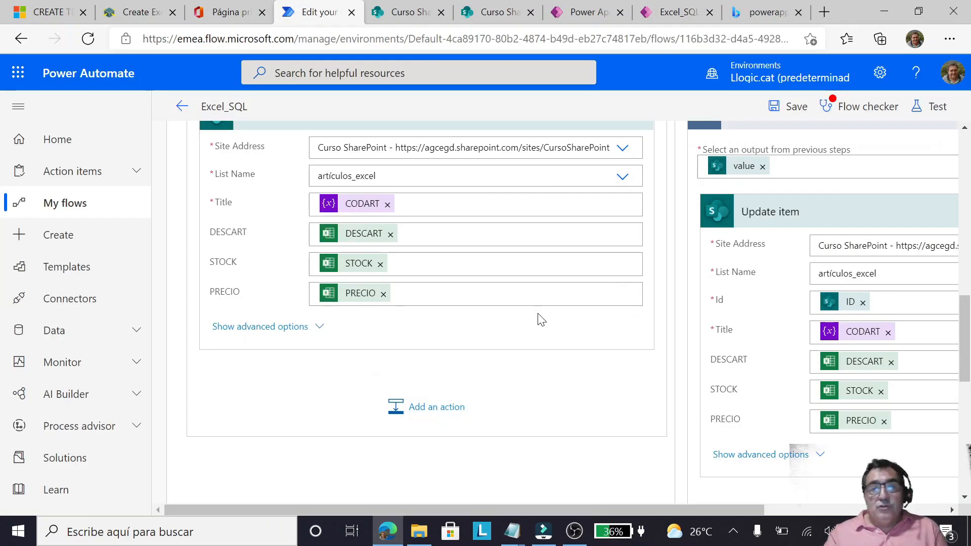
Step: Inspect the Configure run after conditions of List rows present in a table, then leave them without saving
scroll(658, 385, "up", 15)
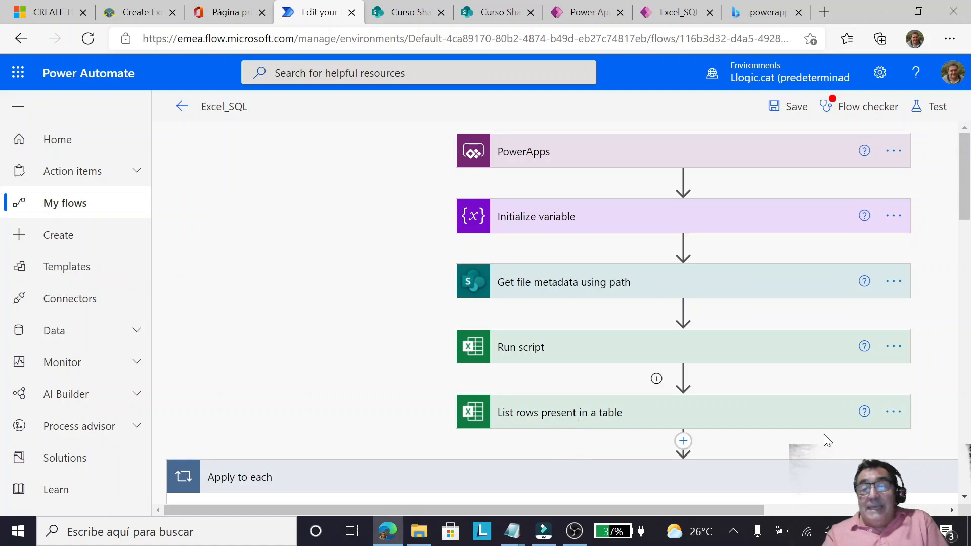
left_click(893, 413)
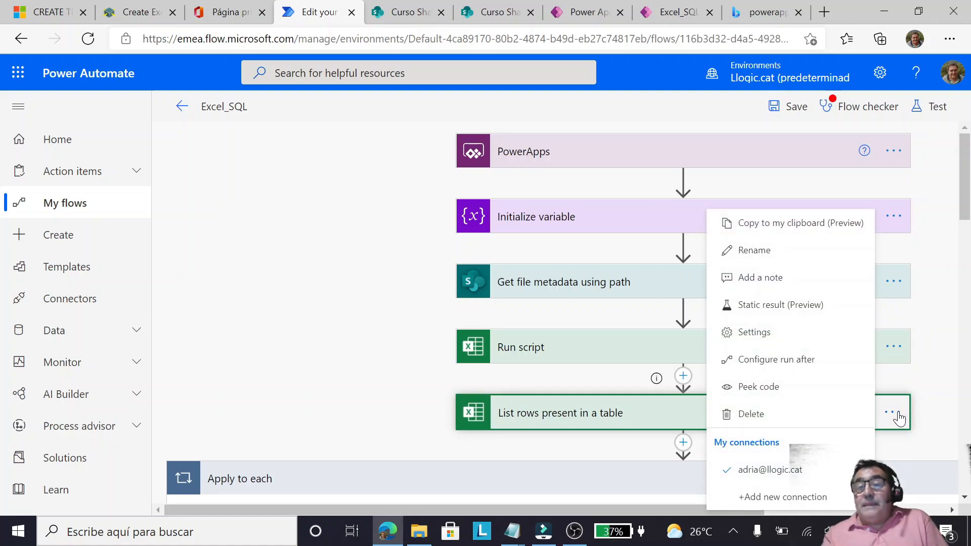
left_click(771, 360)
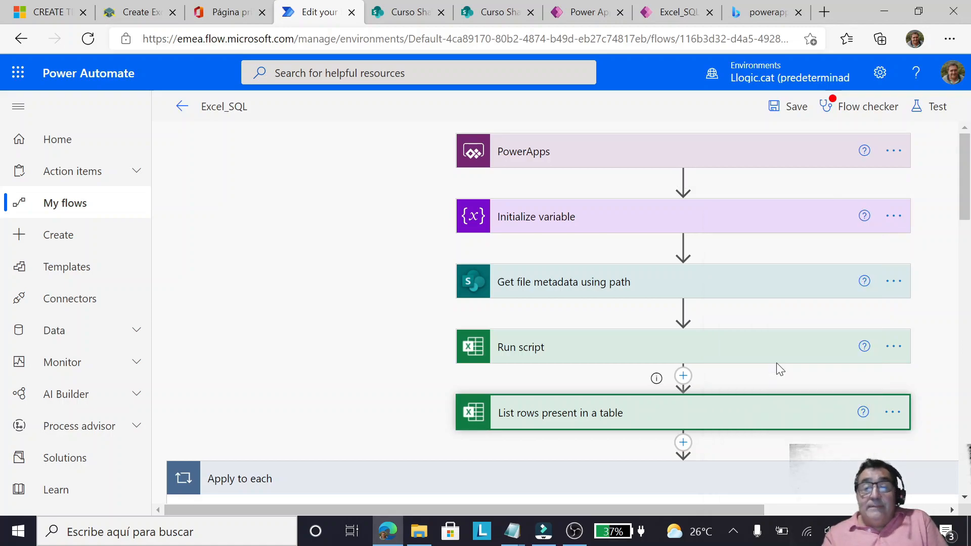
scroll(767, 410, "down", 2)
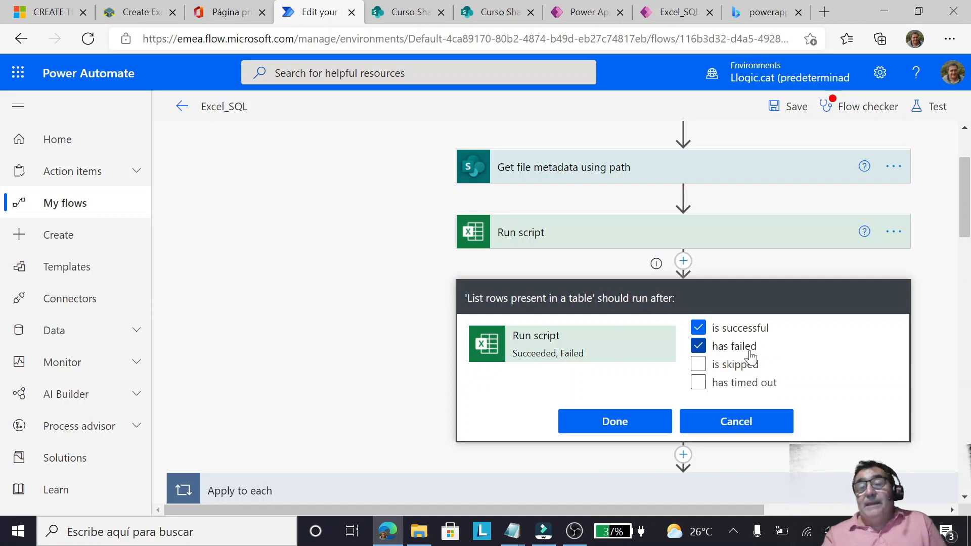
left_click(739, 421)
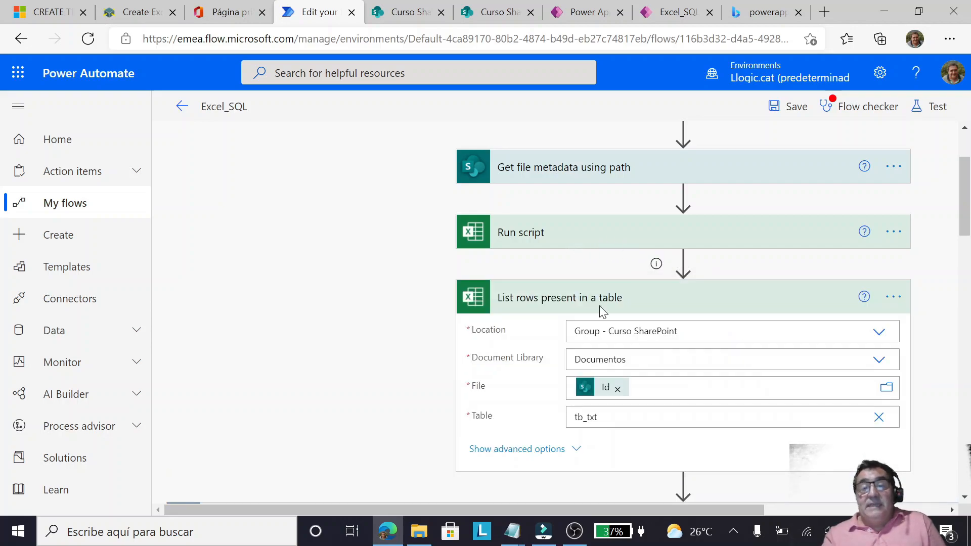
Step: Review the List rows present in a table settings and its run-after indicator, ending at the final Respond to a PowerApp or flow action
scroll(597, 319, "down", 3)
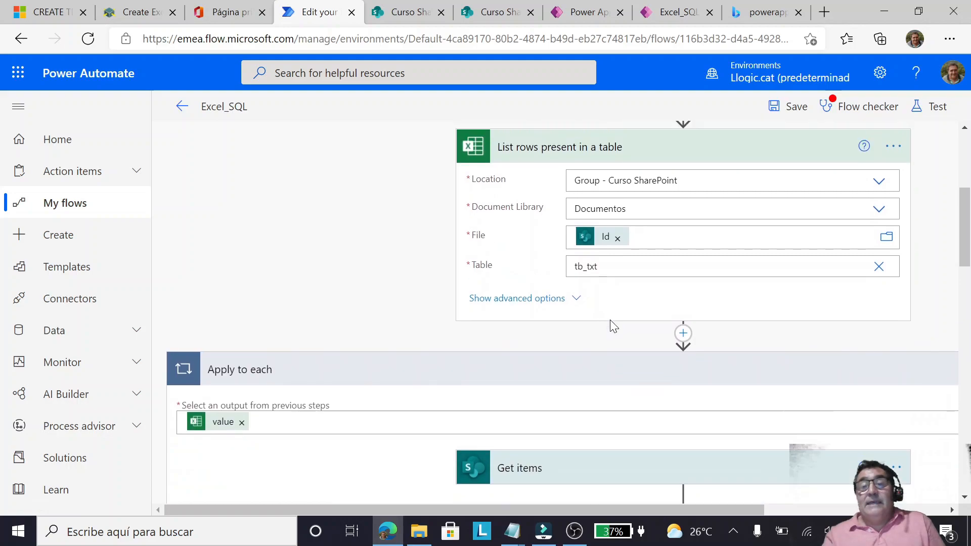
scroll(610, 321, "up", 3)
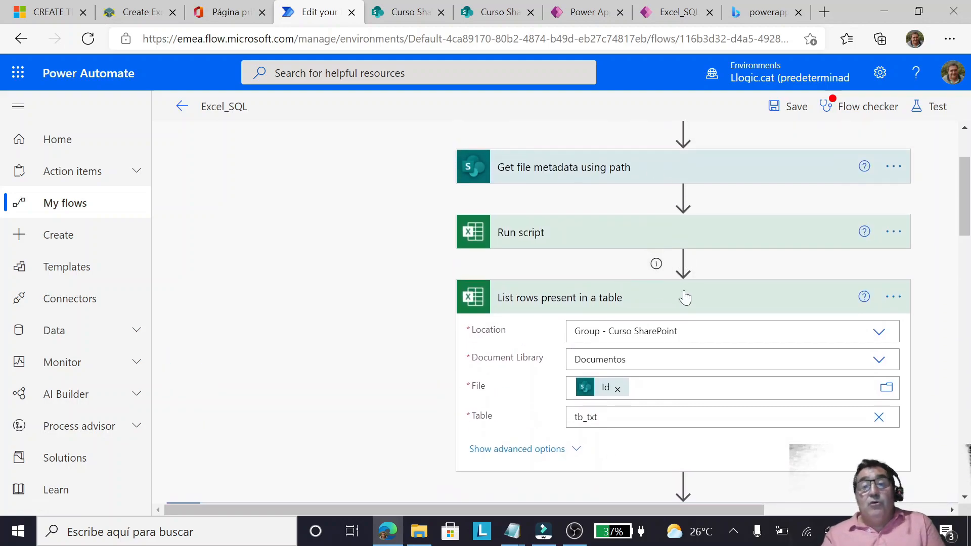
mouse_move(657, 266)
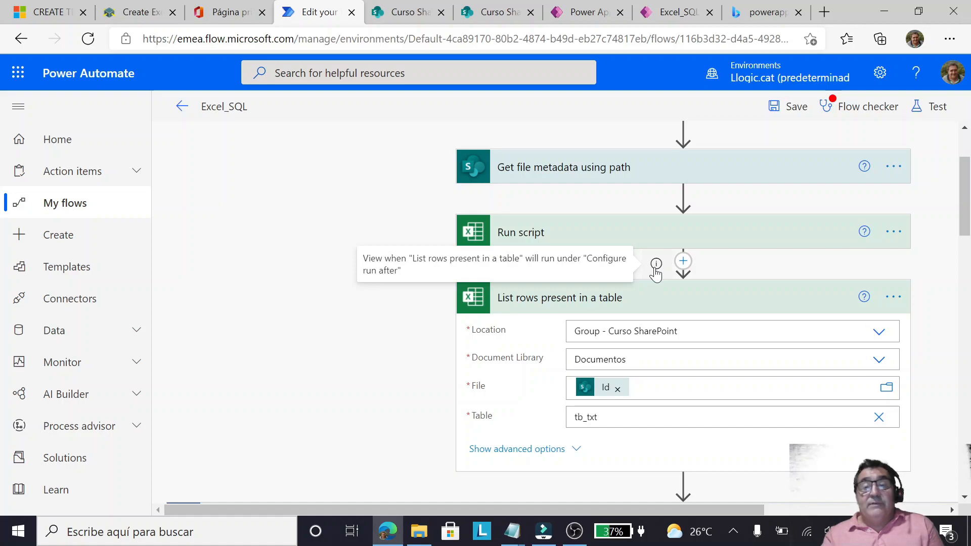
scroll(678, 395, "down", 15)
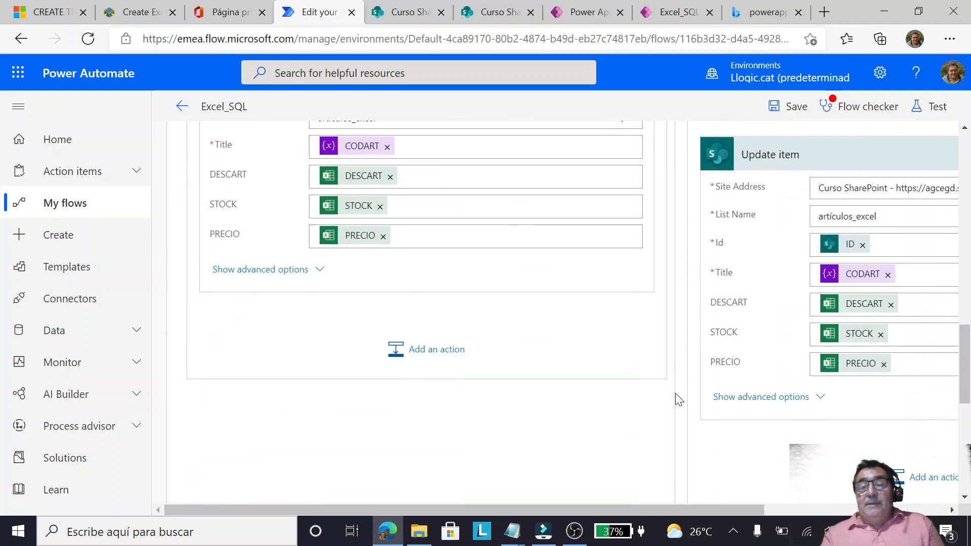
scroll(679, 394, "down", 5)
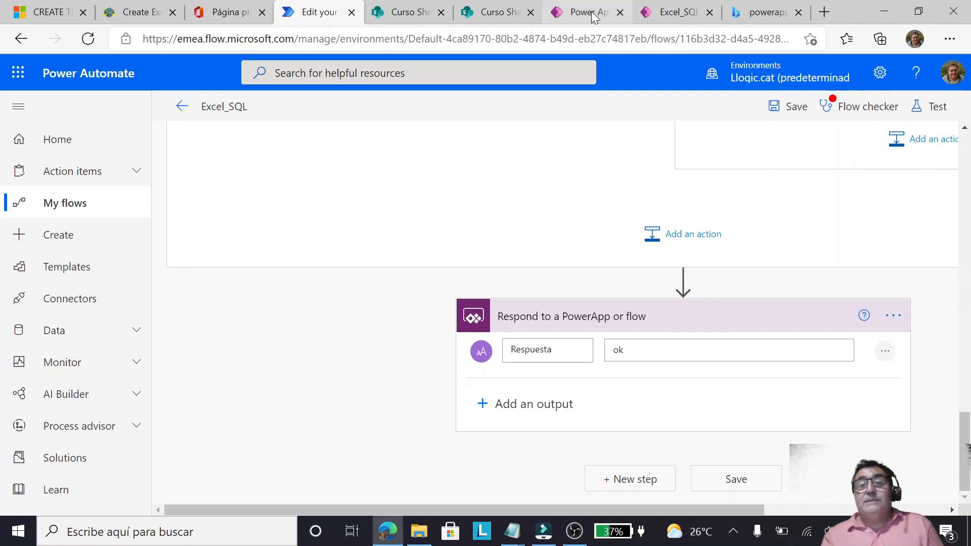
Step: Switch to the Excel_SQL app in Power Apps and review the search icon's OnSelect formula and Image1's Visible formula
left_click(679, 17)
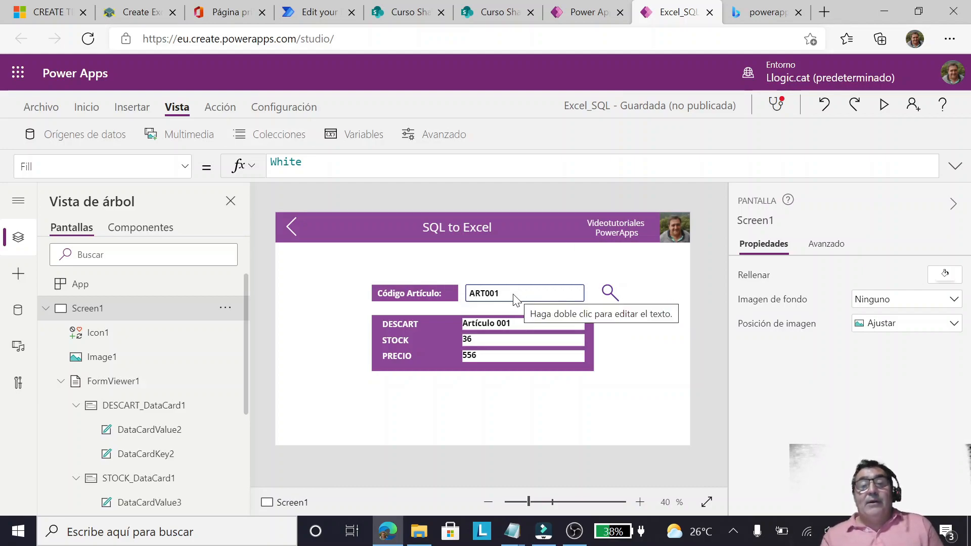
left_click(609, 293)
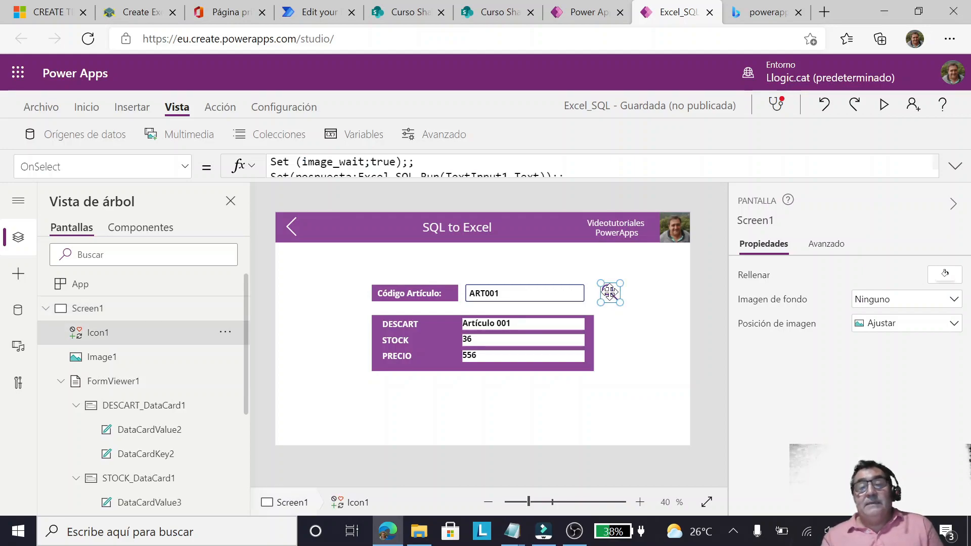
left_click_drag(610, 180, 629, 222)
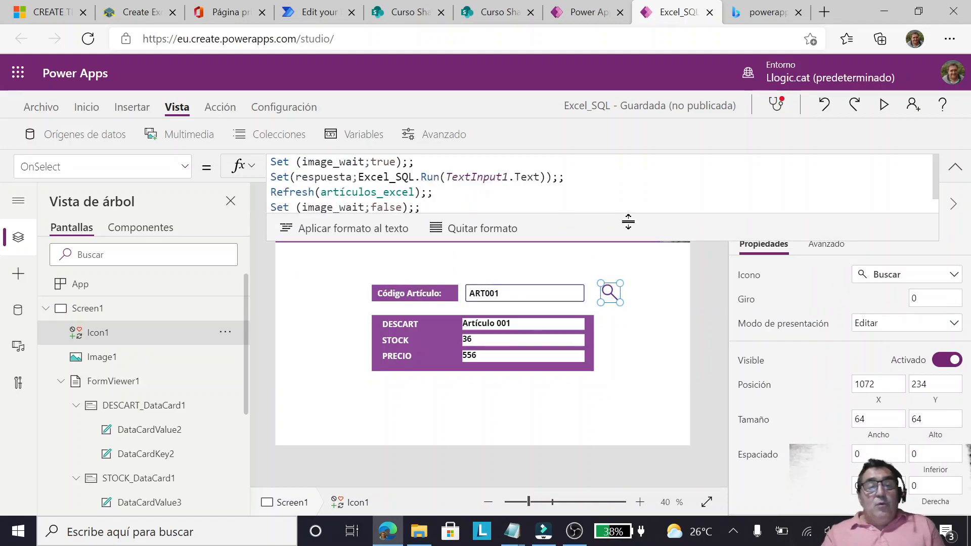
left_click(101, 358)
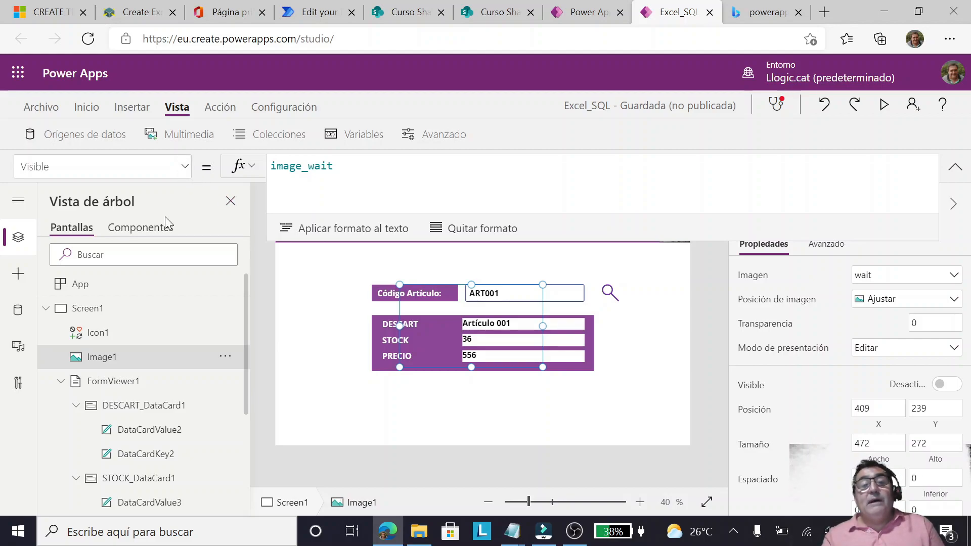
Step: Change the App's OnStart formula to Set (image_wait;false);;
left_click(76, 286)
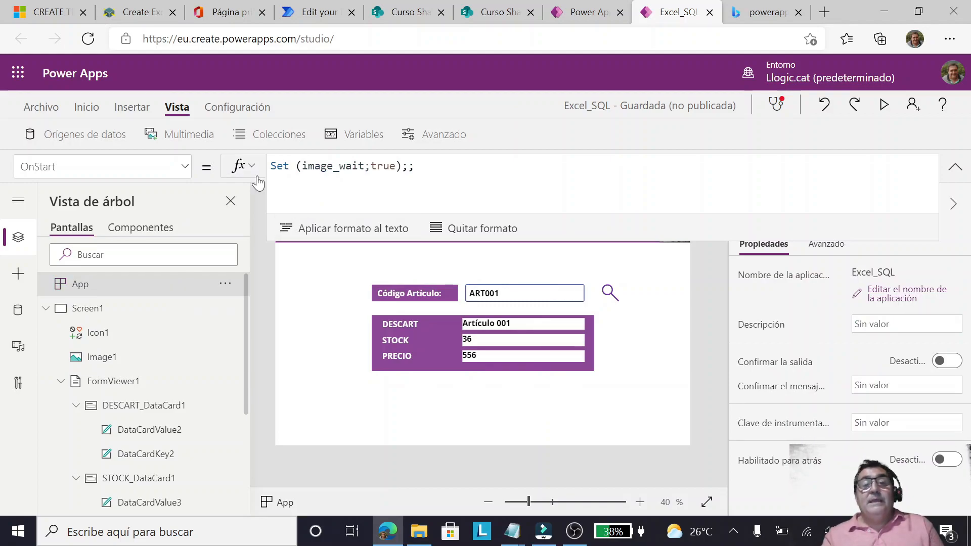
double_click(383, 166)
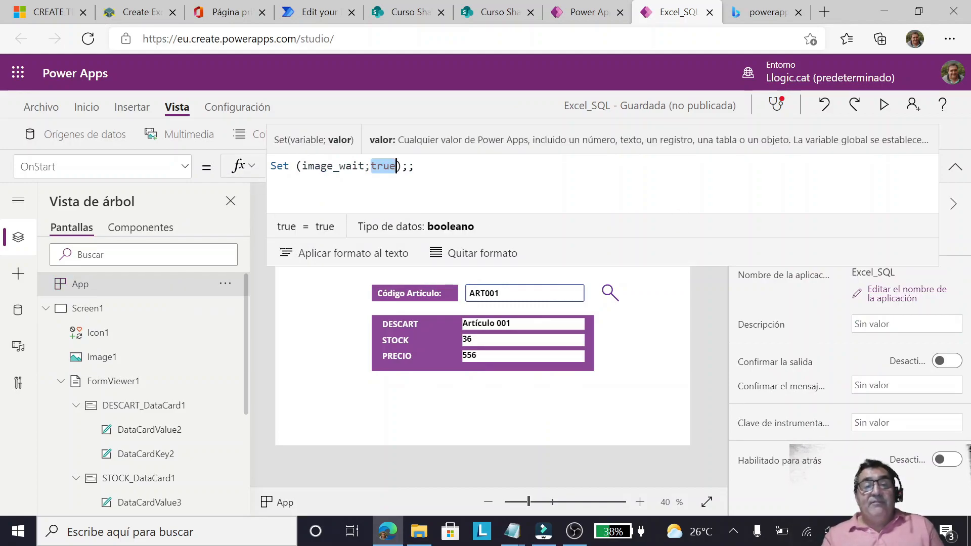
type("false")
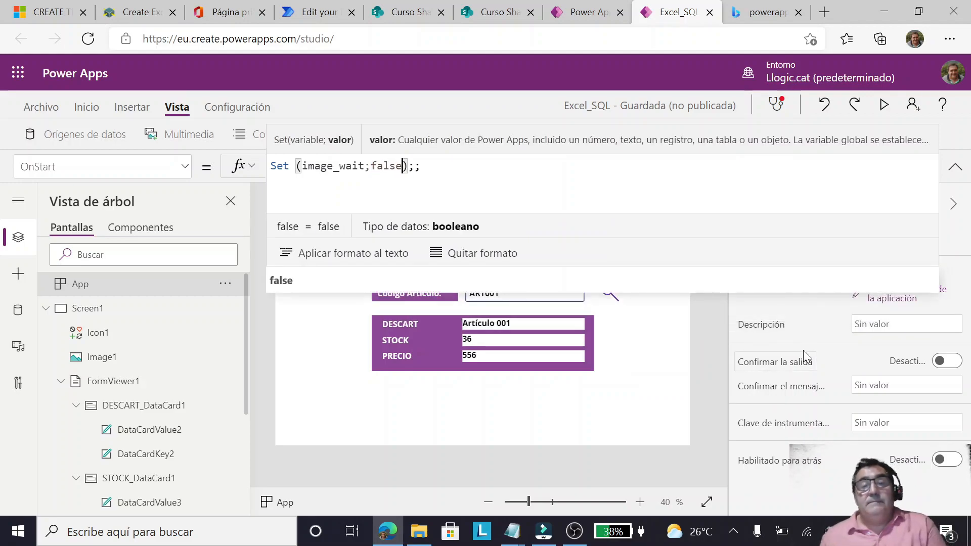
left_click(762, 293)
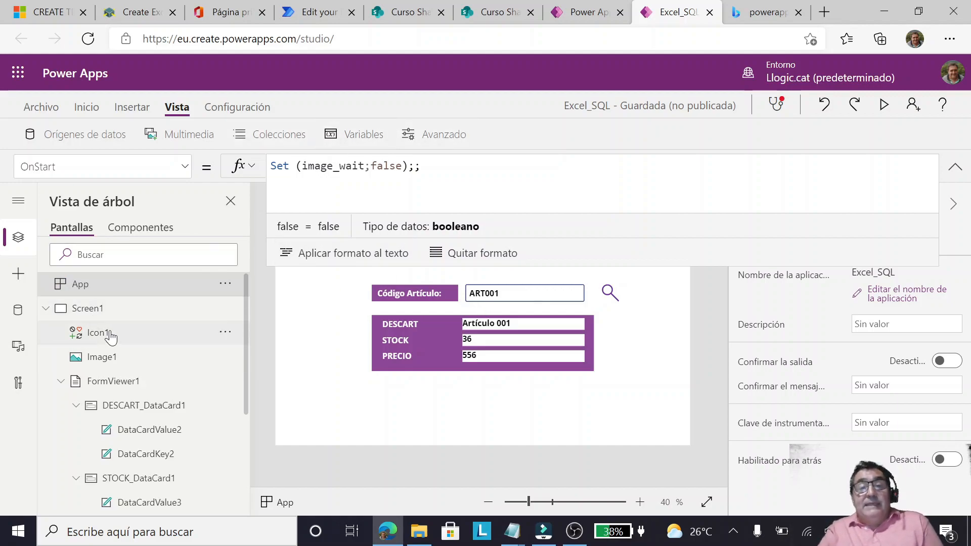
Step: Recheck Image1's Visible formula and examine the respuesta variable, Refresh and image_wait lines in the search icon's OnSelect formula
left_click(99, 357)
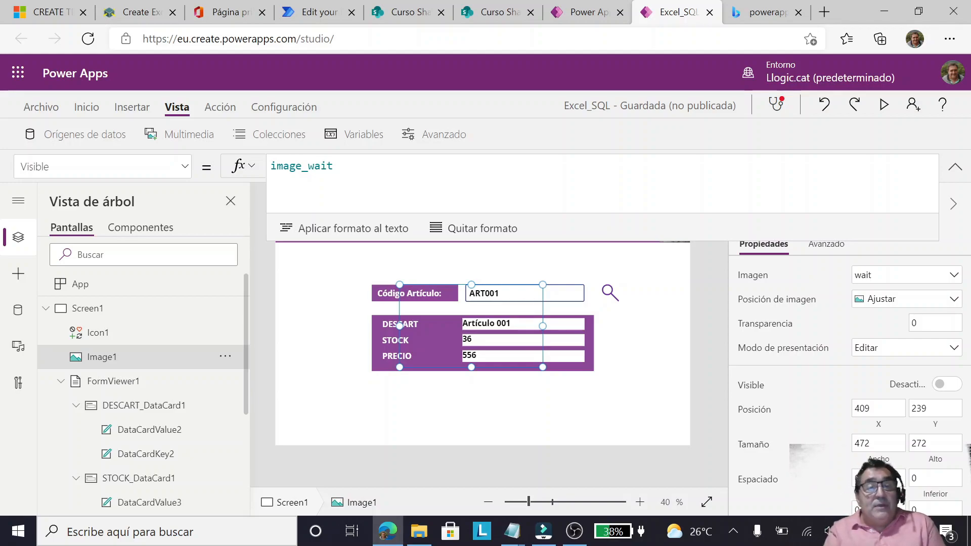
left_click(610, 293)
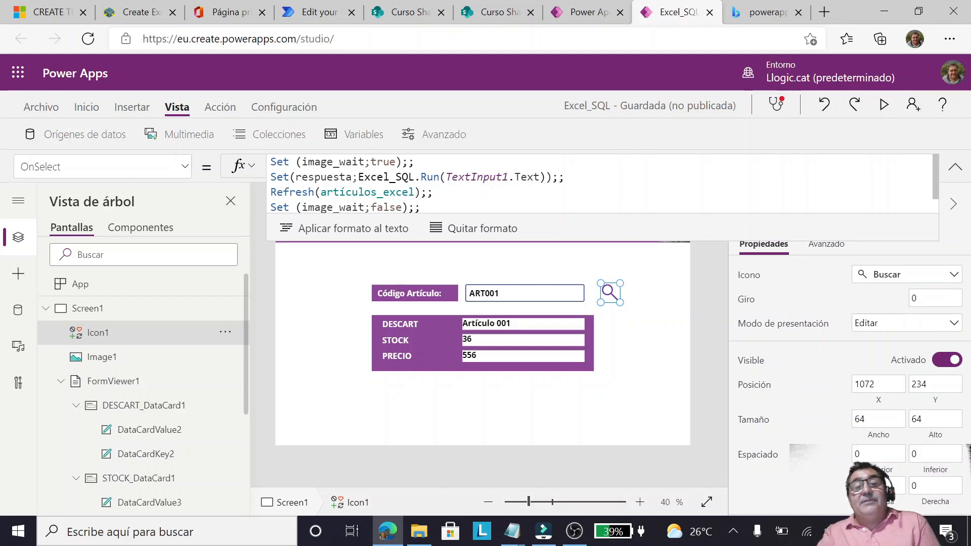
left_click_drag(296, 177, 353, 179)
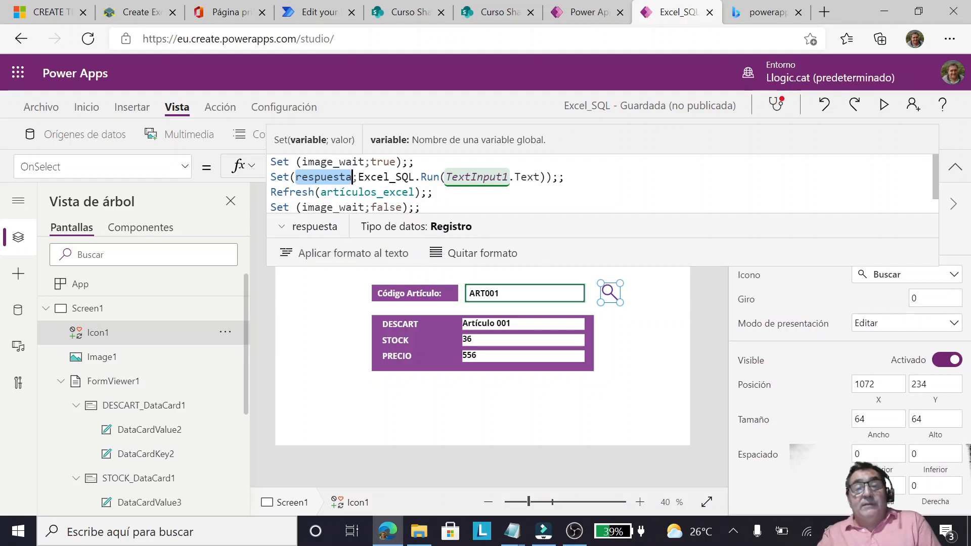
scroll(597, 182, "down", 1)
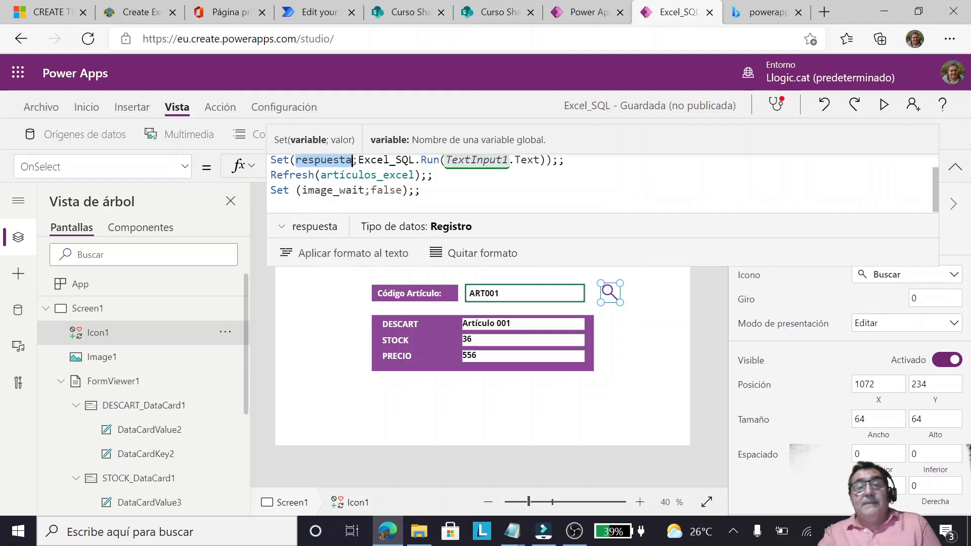
scroll(597, 182, "up", 1)
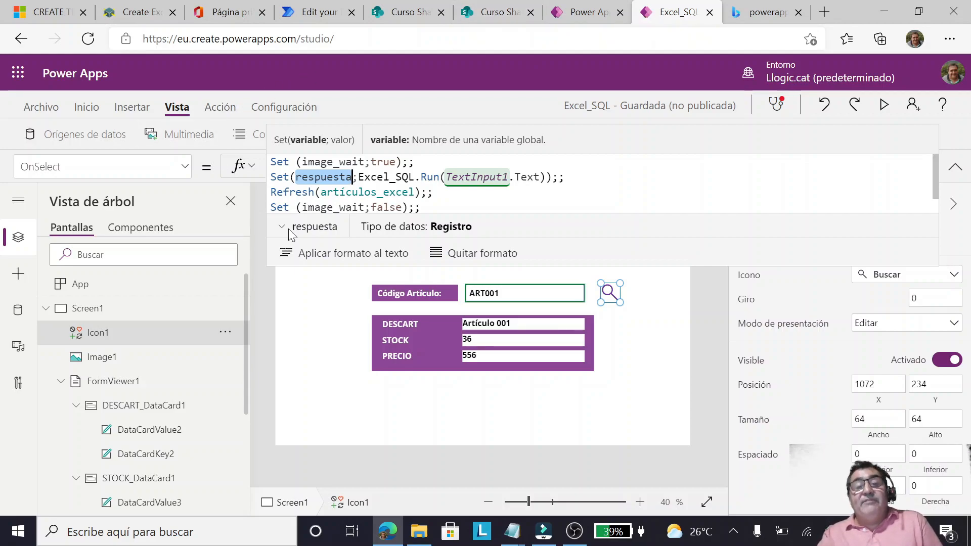
Step: Check the app's data sources, then switch to the artículos document folder in SharePoint
left_click(18, 310)
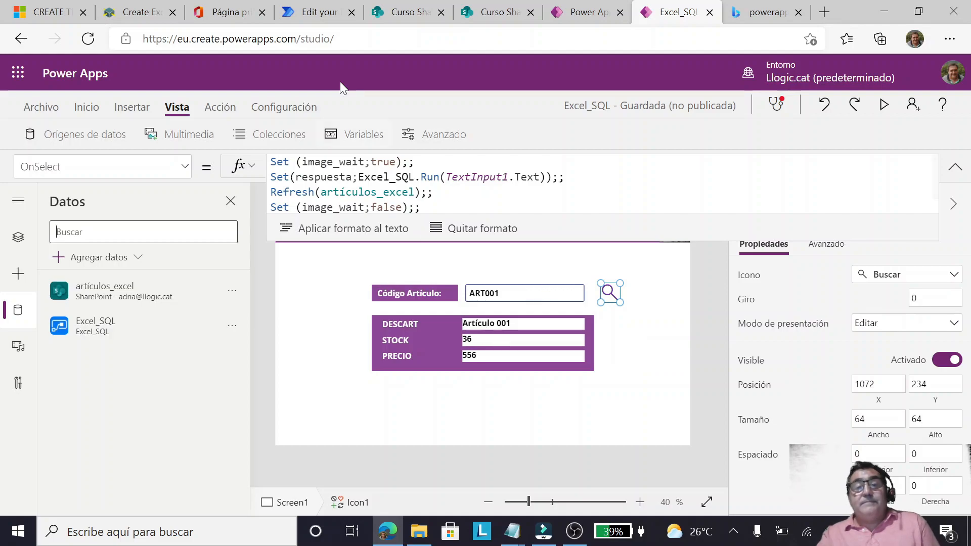
left_click(410, 16)
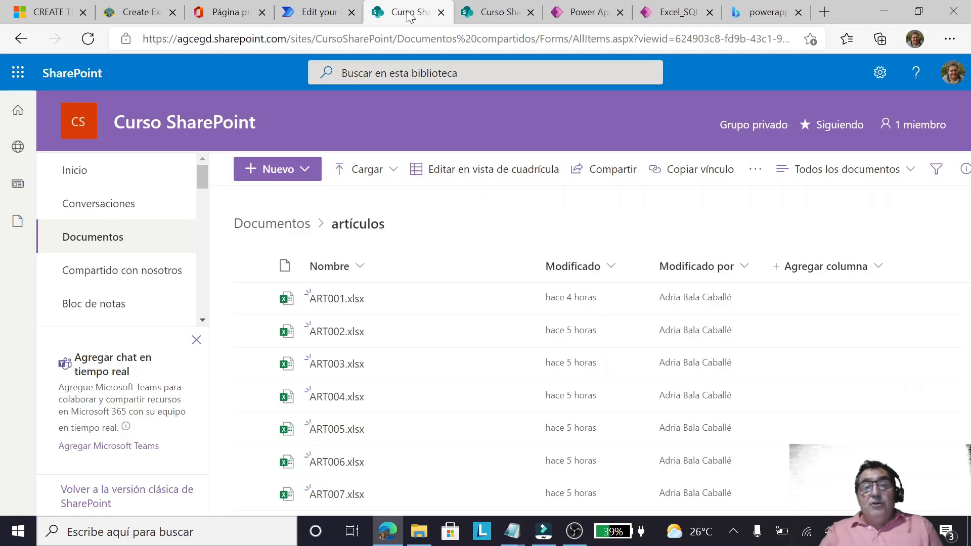
Step: Review the Excel files in the artículos folder and the items in the artículos_excel list
scroll(392, 363, "down", 3)
scroll(393, 362, "up", 3)
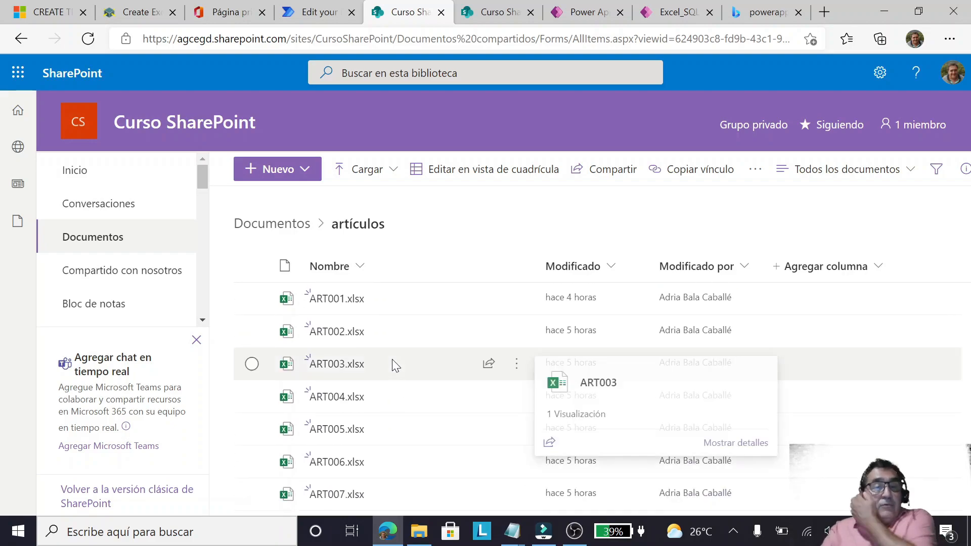
left_click(487, 11)
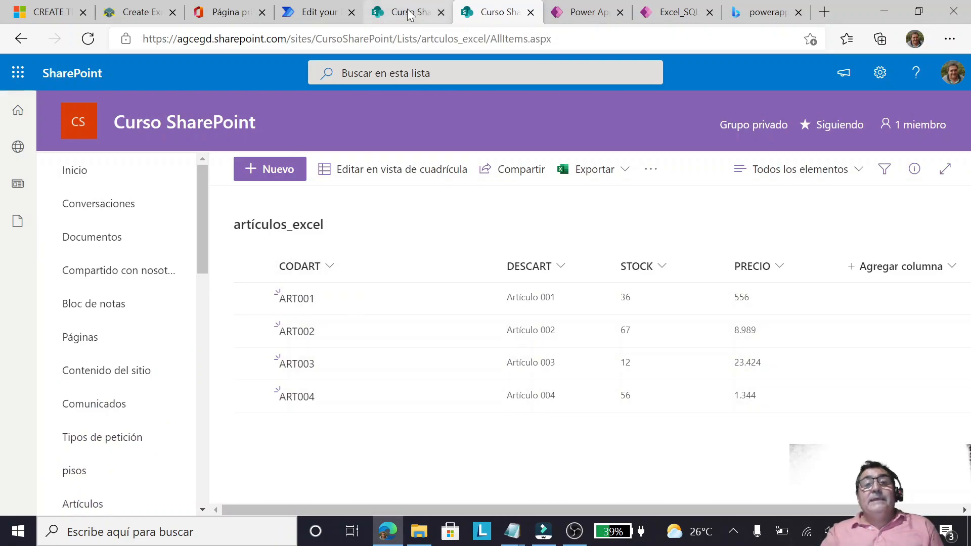
Step: Switch to the Excel_SQL app in Power Apps and run a search for article code ART005 in preview mode
left_click(687, 18)
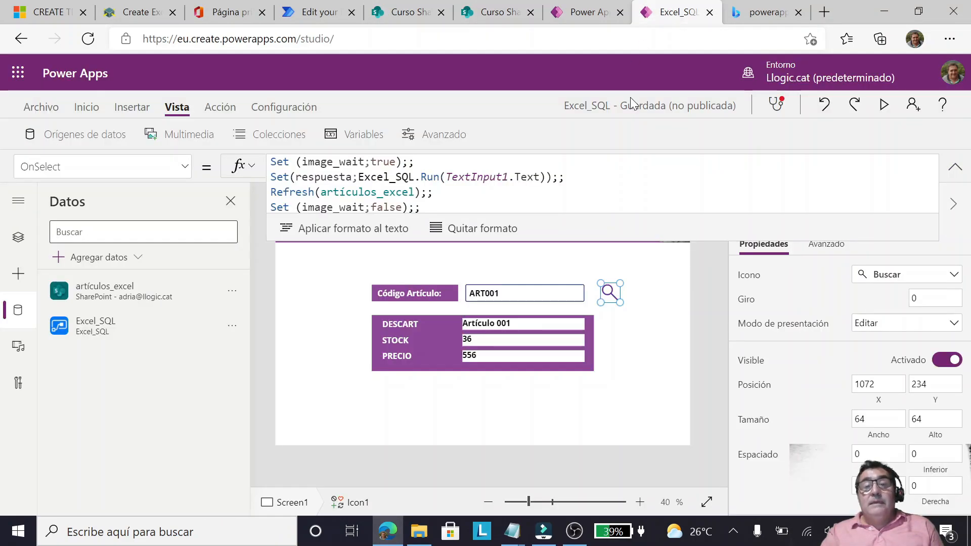
left_click_drag(654, 240, 653, 180)
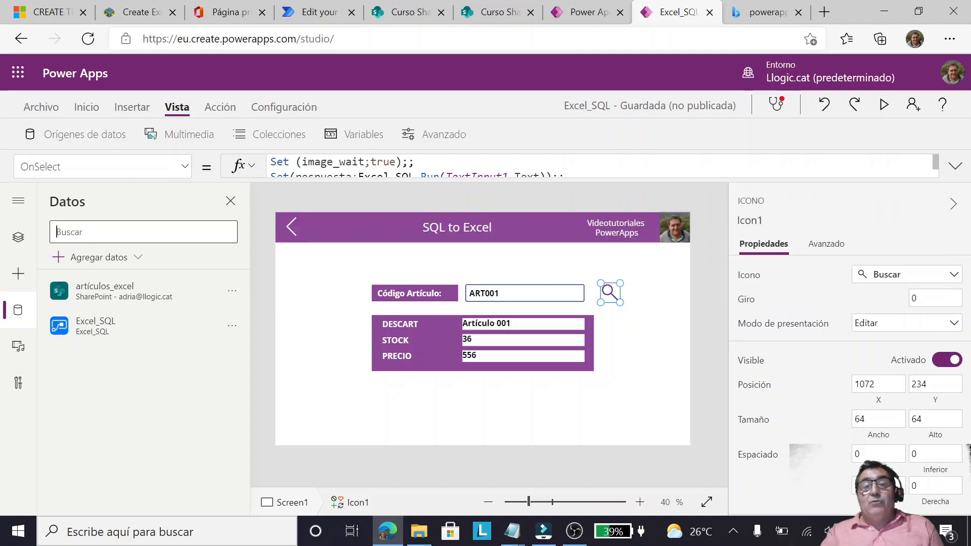
left_click(884, 104)
left_click(518, 216)
key("BackSpace")
type("5")
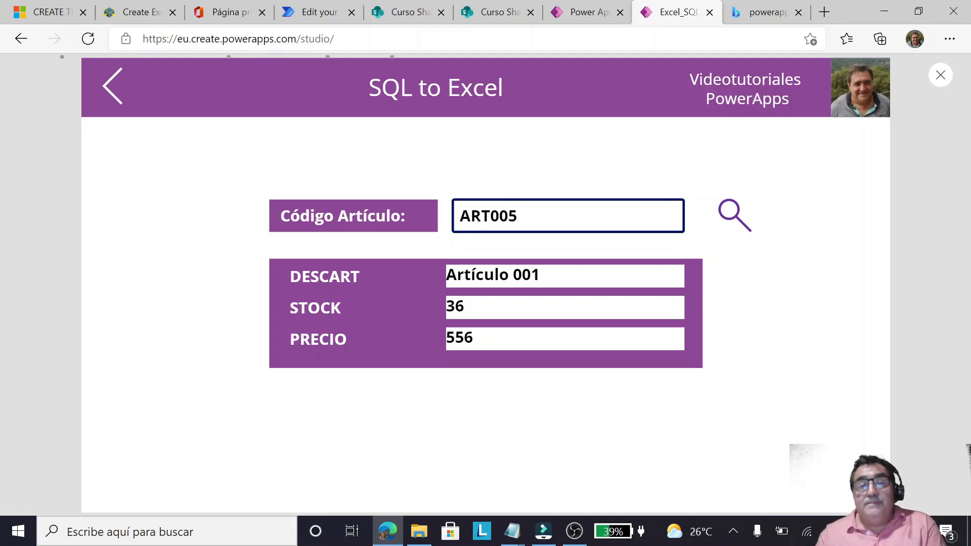
left_click(734, 217)
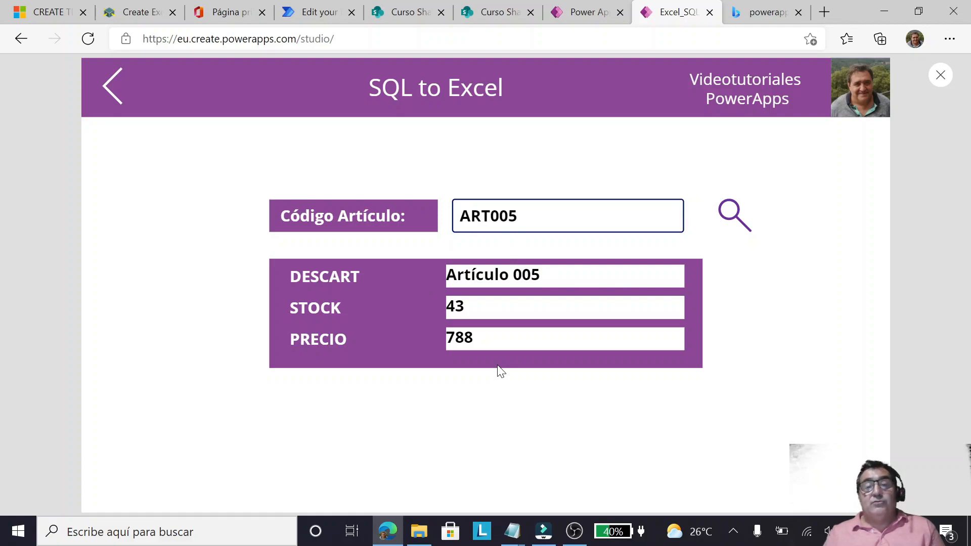
Step: Check the ART005 item in the artículos_excel list in SharePoint and return to the Excel_SQL app preview
left_click(493, 15)
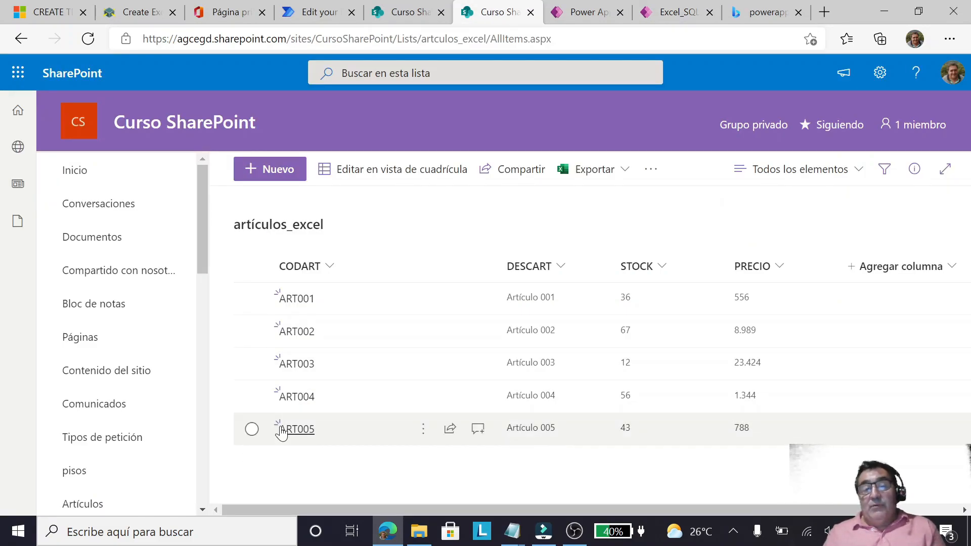
left_click(324, 433)
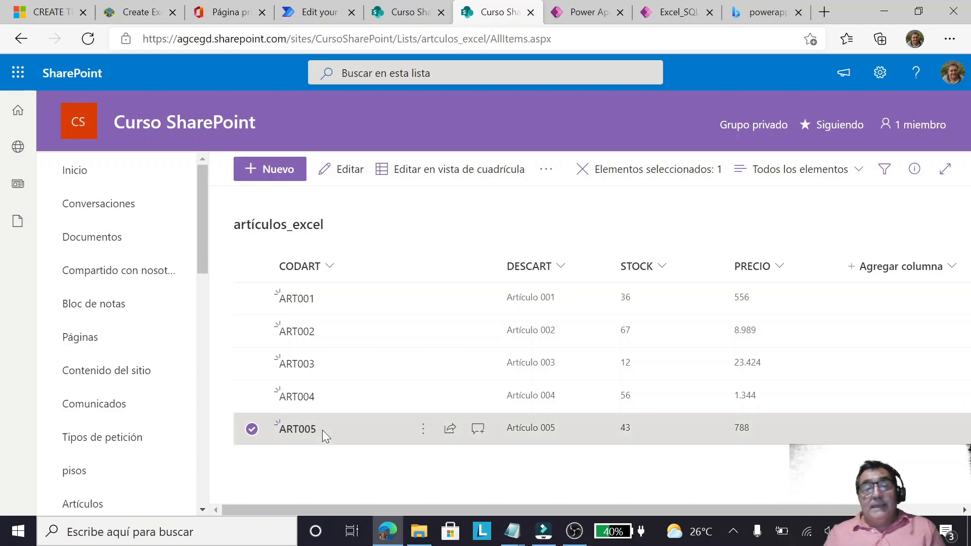
left_click(678, 12)
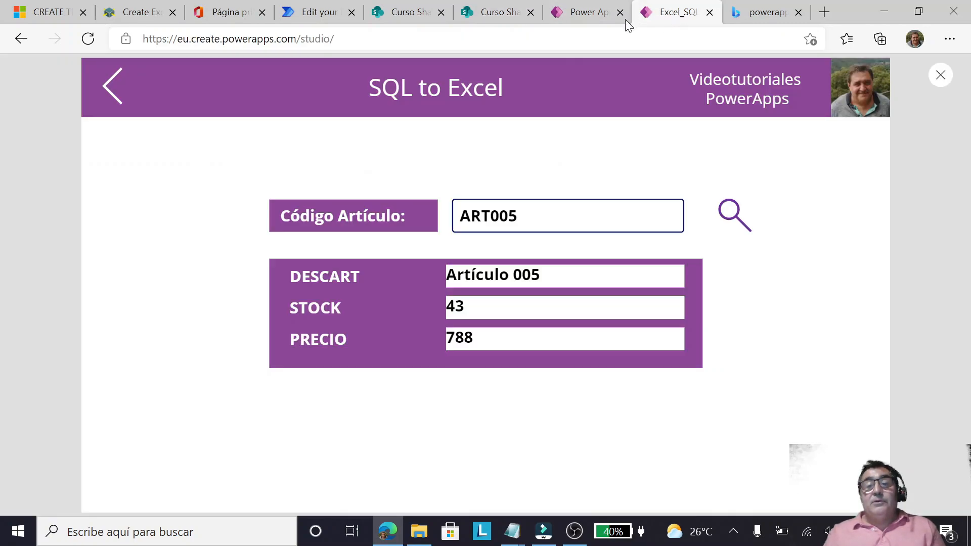